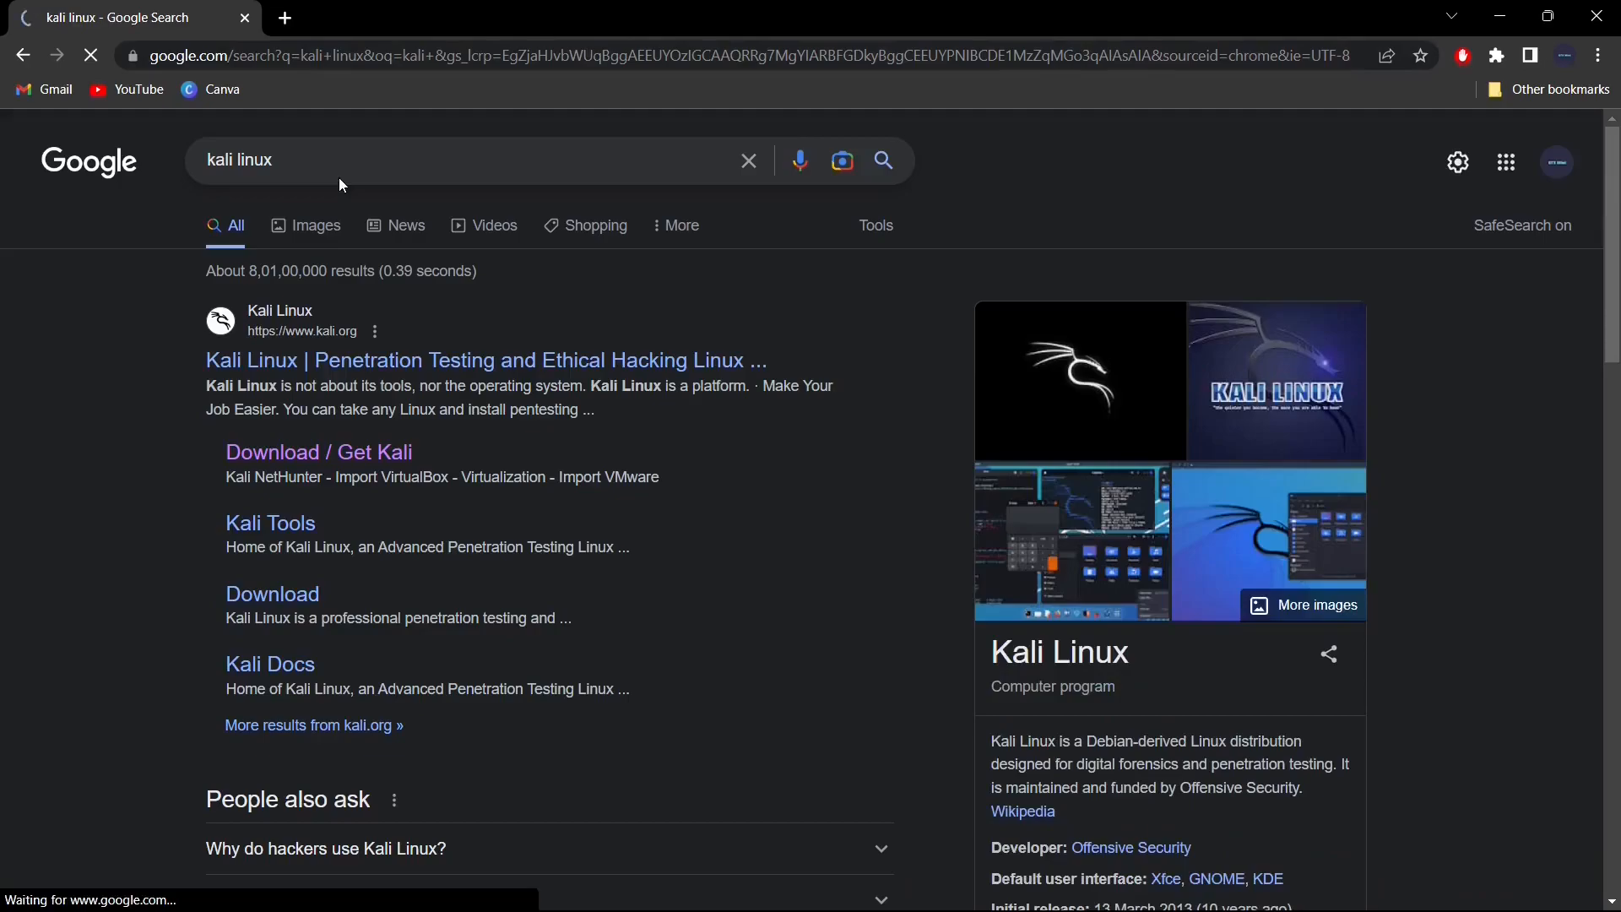
# - Open the Kali download page and scroll to the 2023.1 64-bit Installer image (3.6G)
pyautogui.click(368, 462)
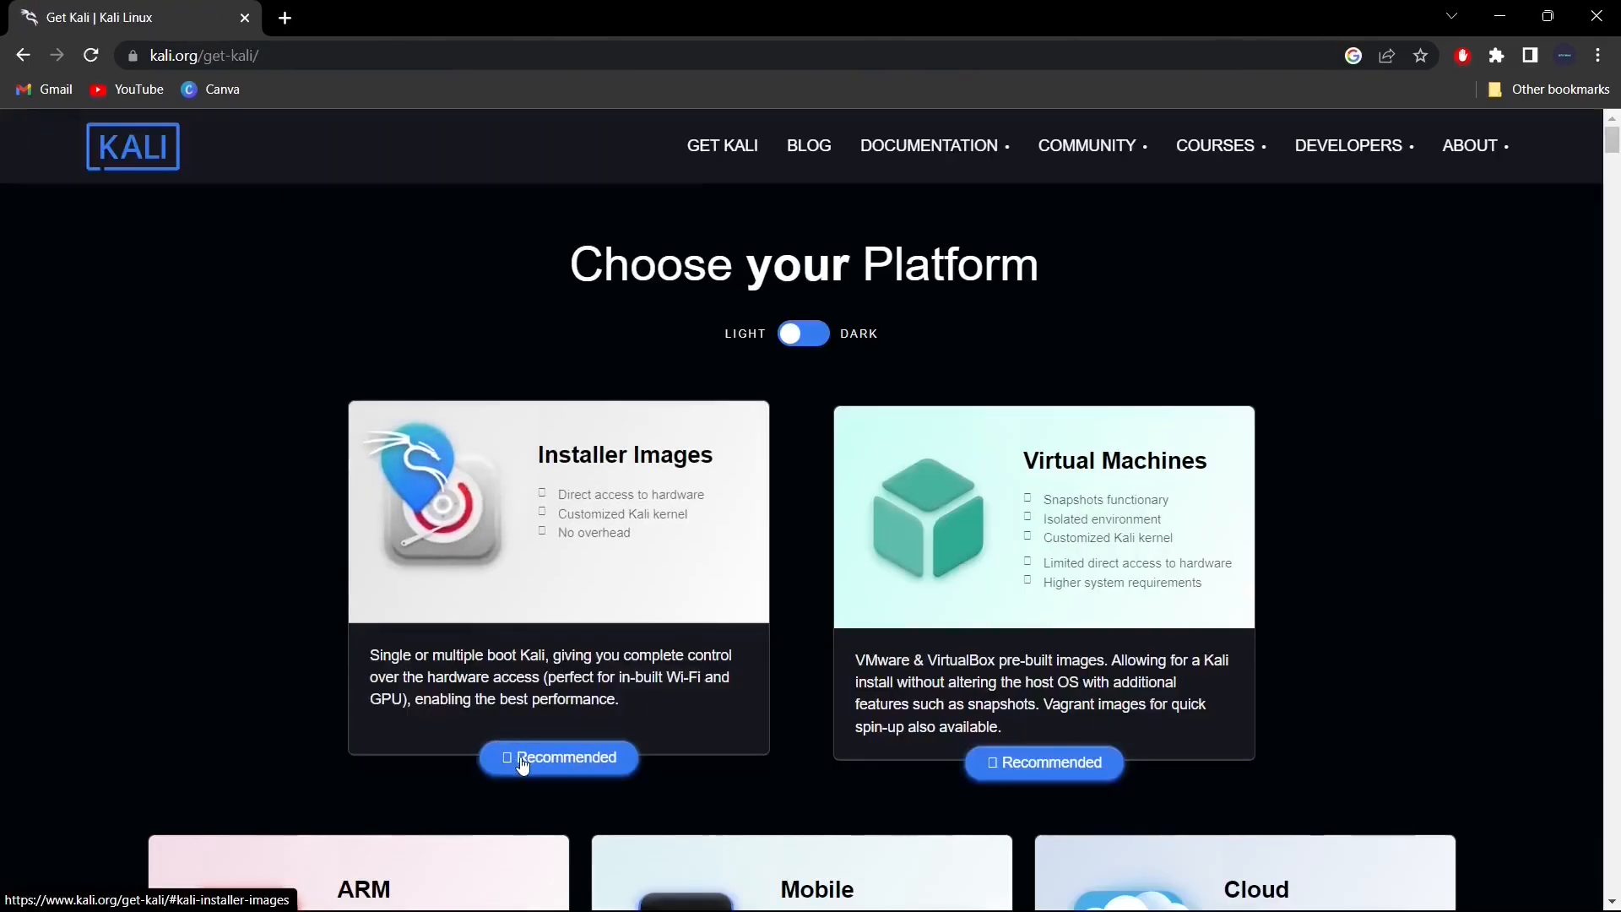
pyautogui.click(522, 765)
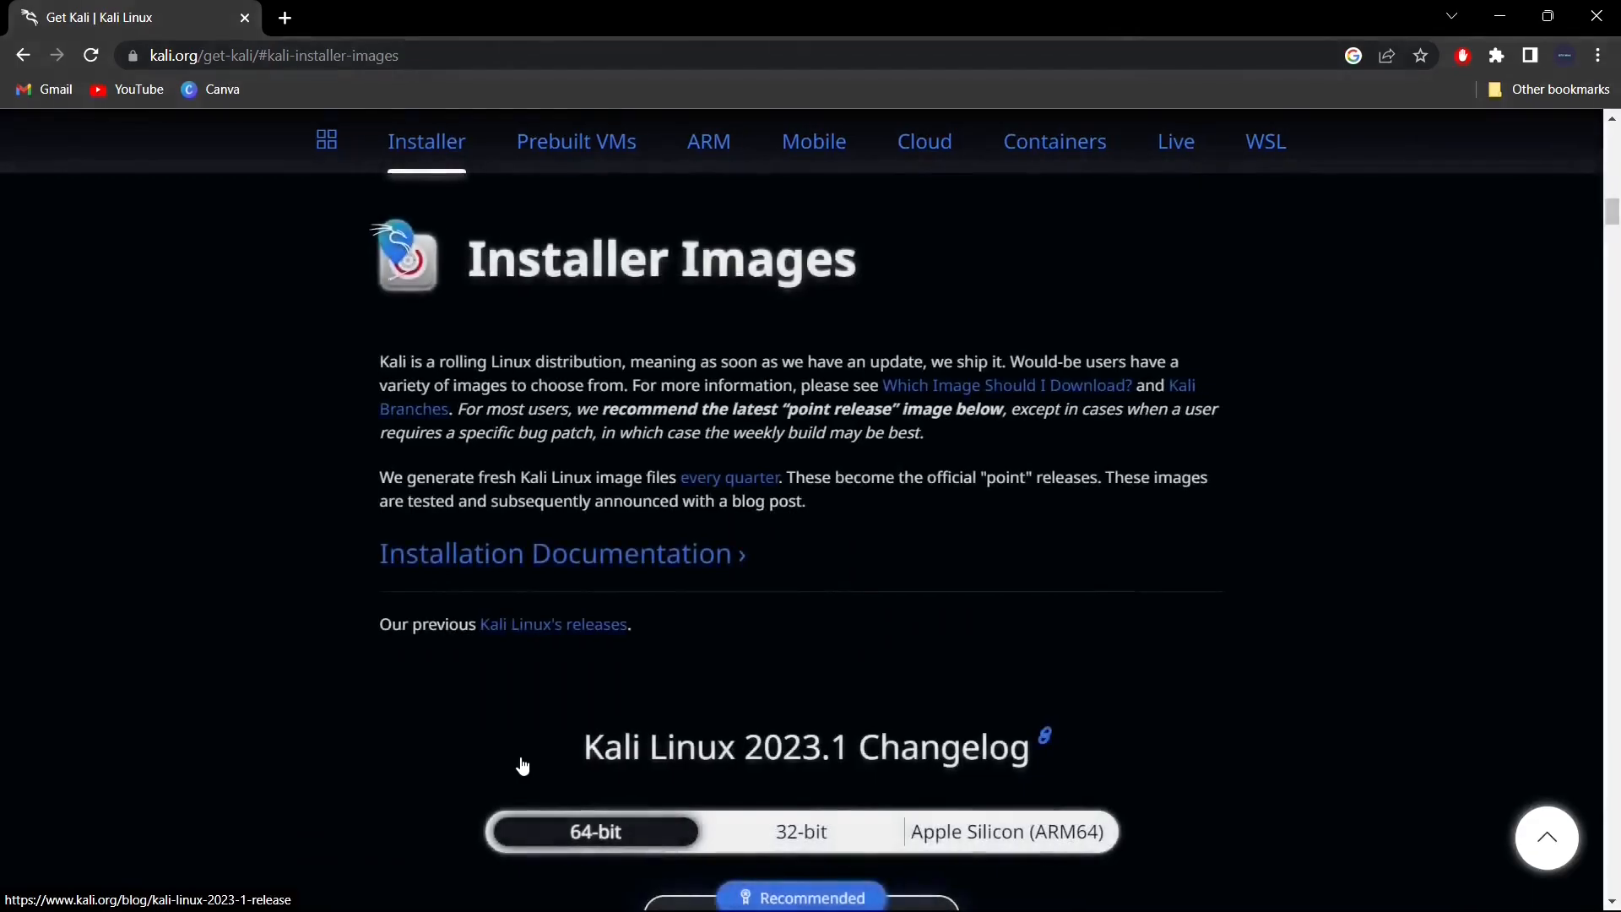
pyautogui.scroll(-6, 787, 670)
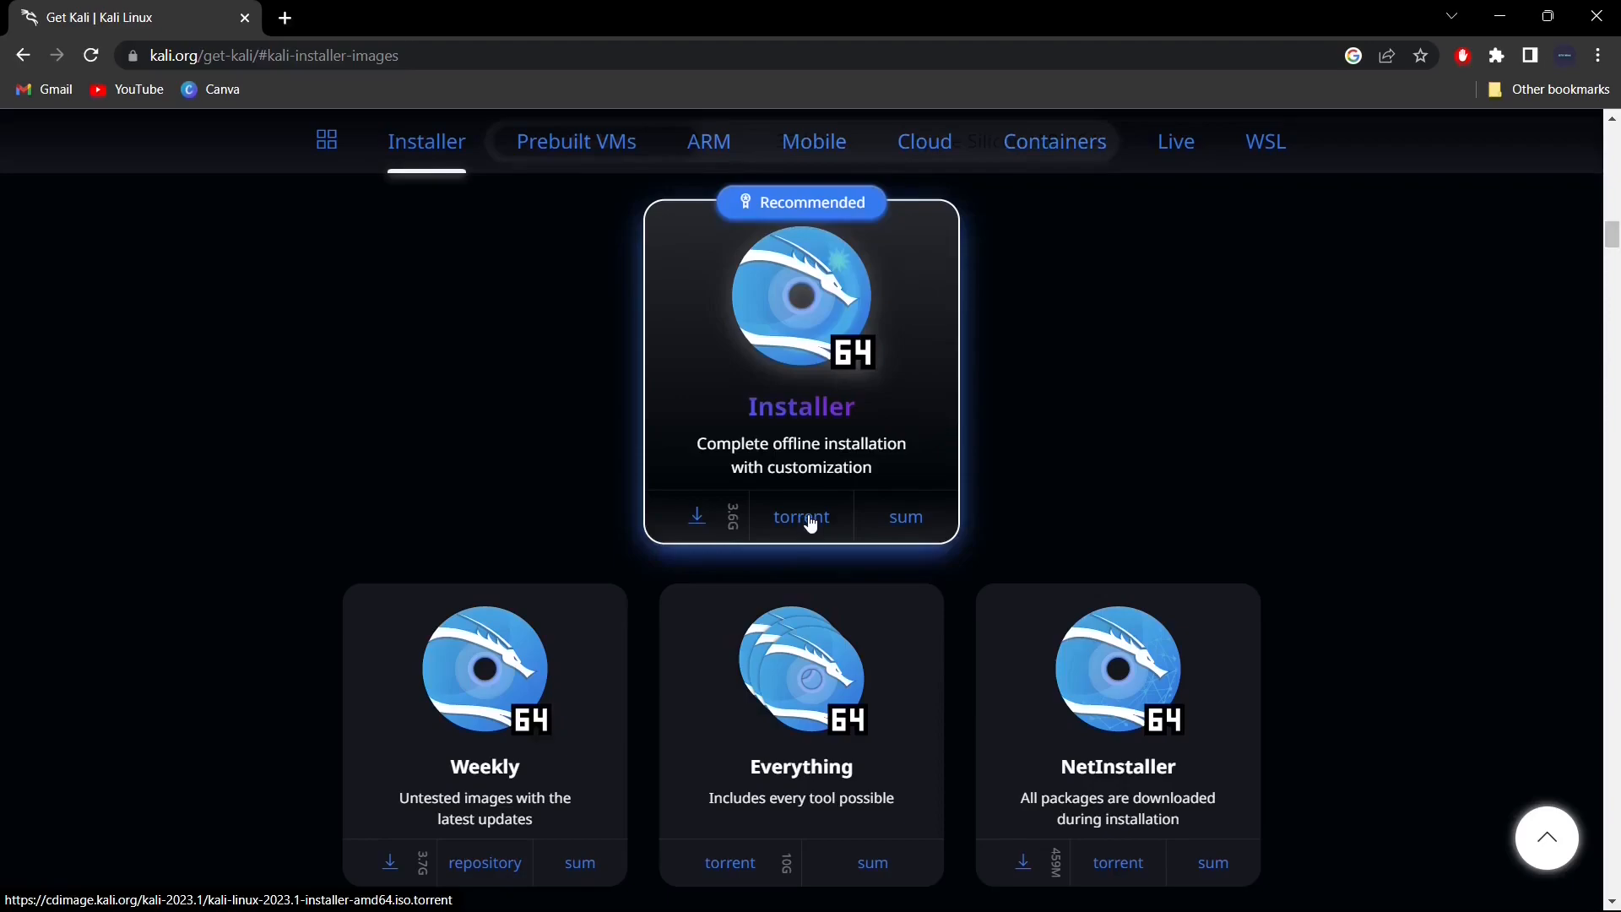
# - Start the 64-bit Kali installer ISO download, cancel it, and minimise Chrome
pyautogui.click(698, 517)
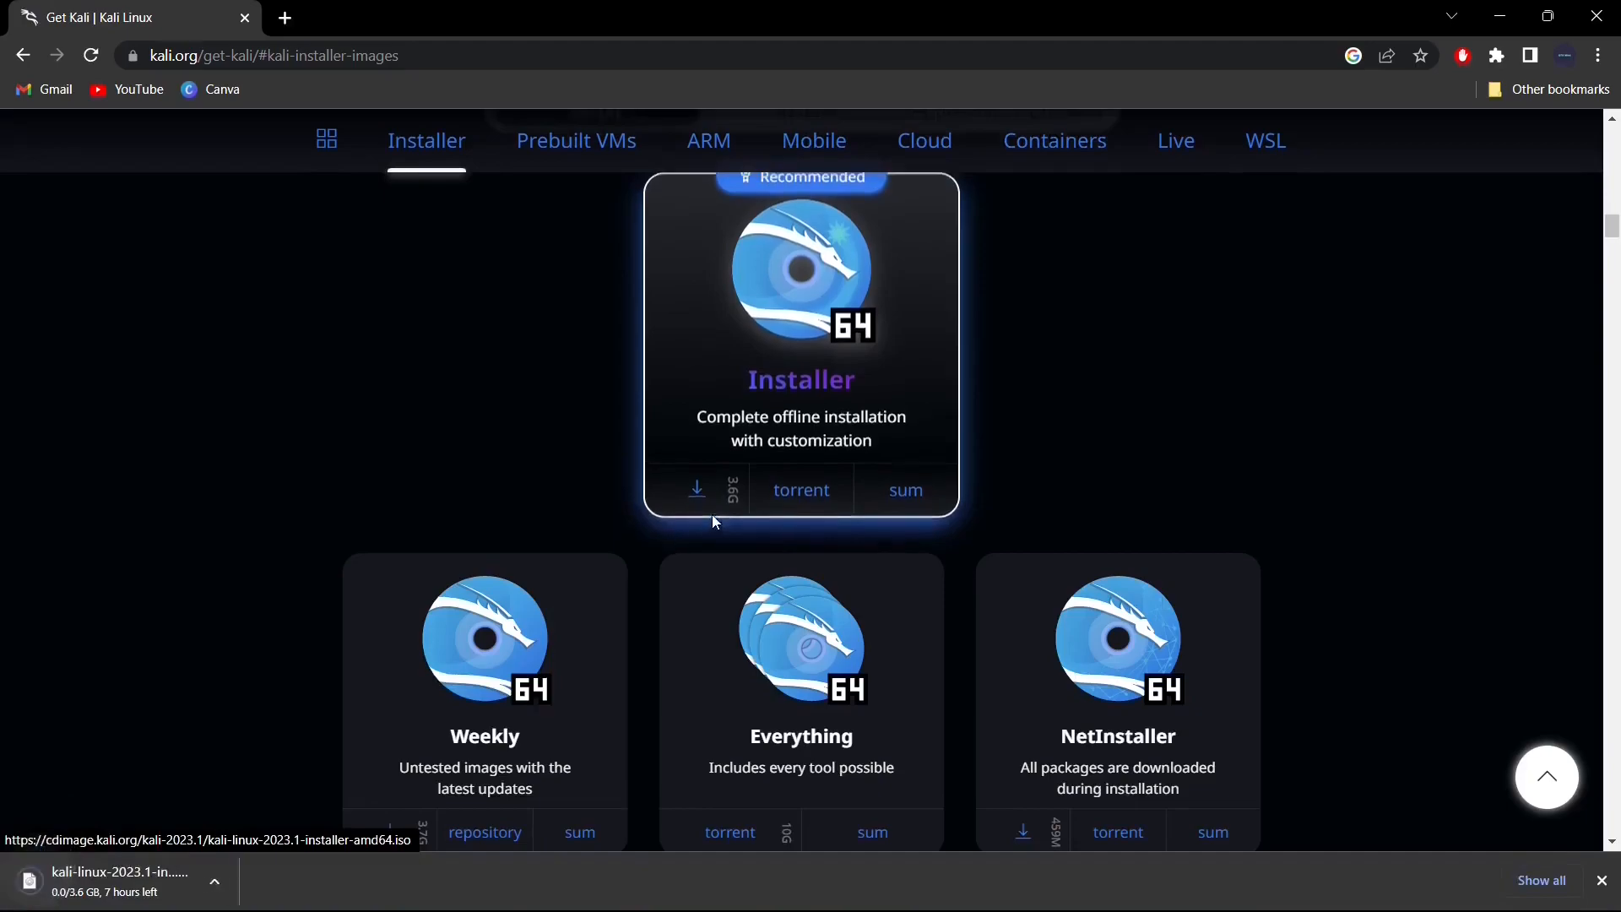
pyautogui.click(225, 882)
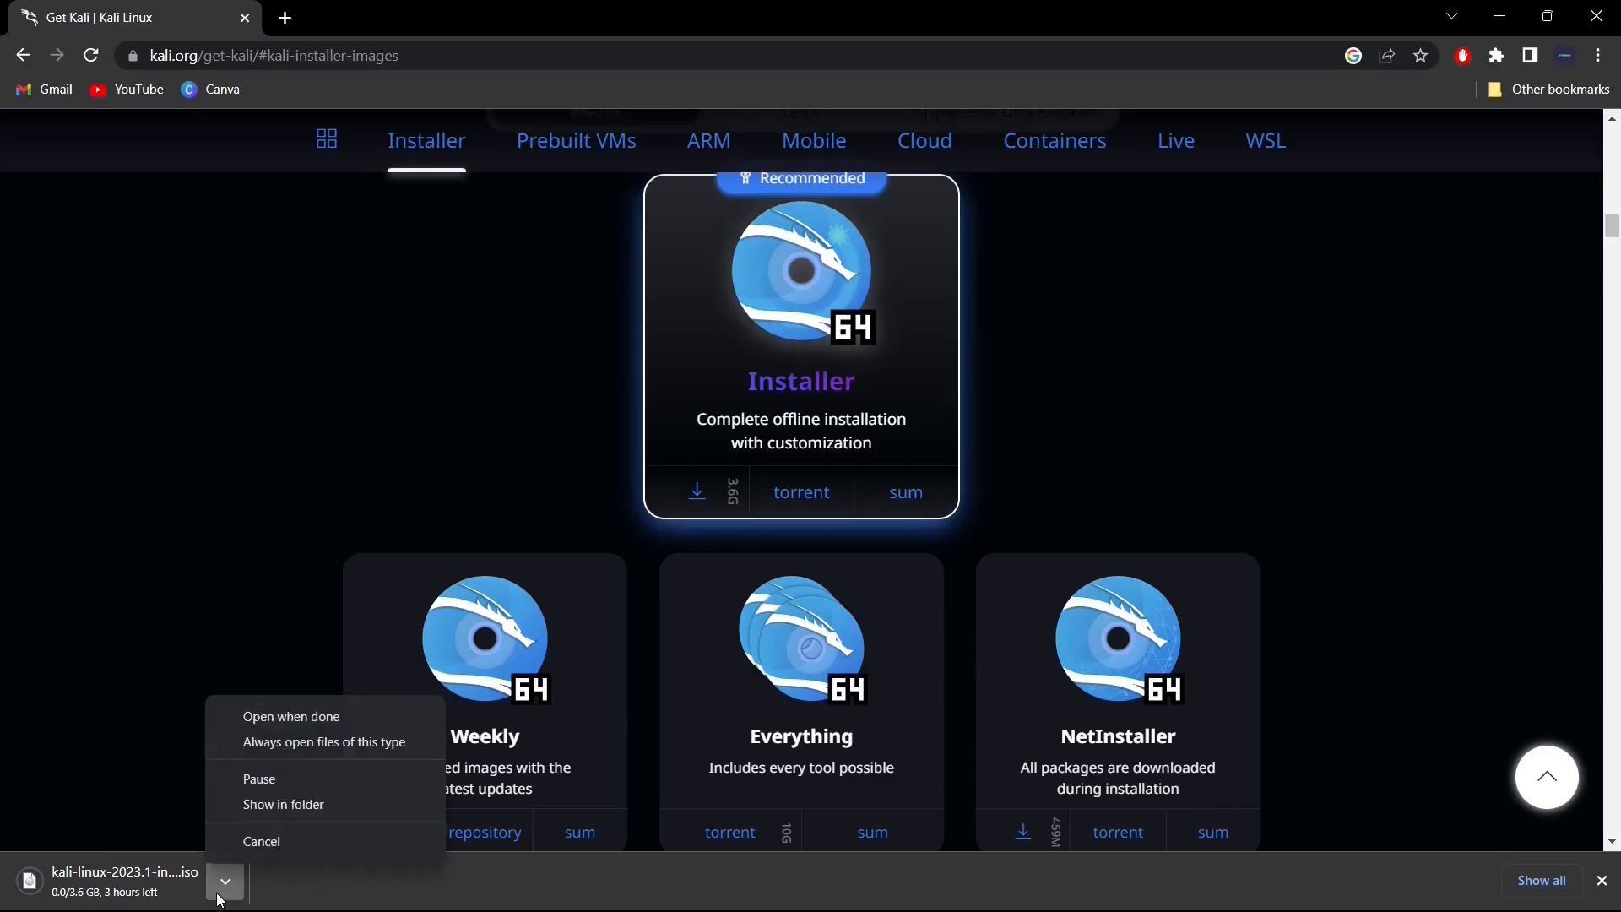
pyautogui.click(261, 840)
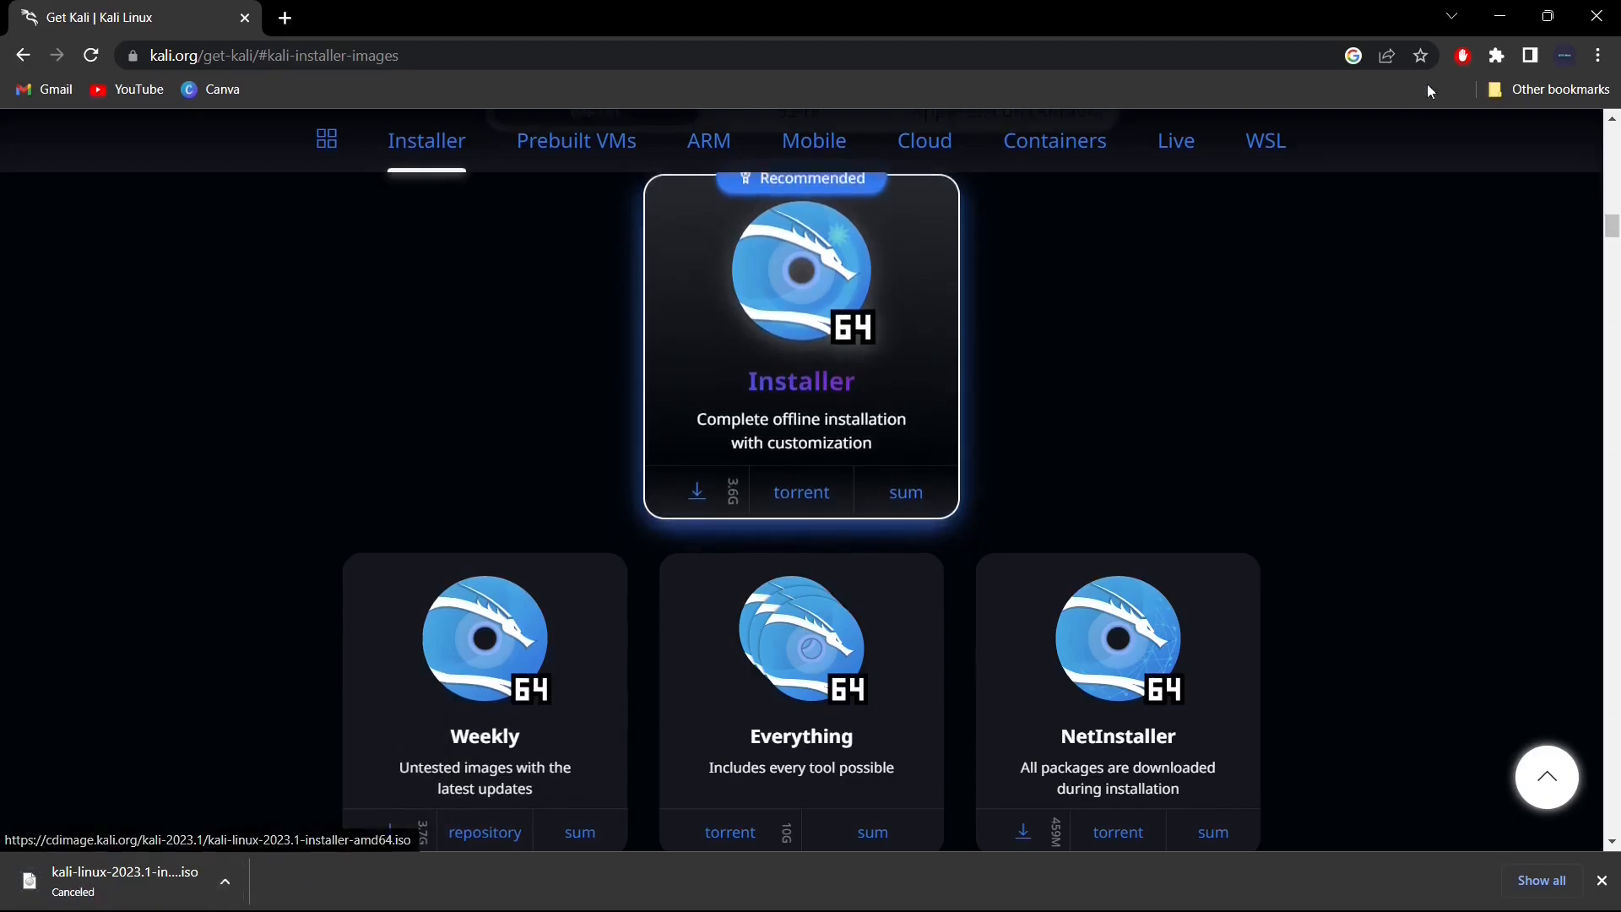
pyautogui.click(1496, 22)
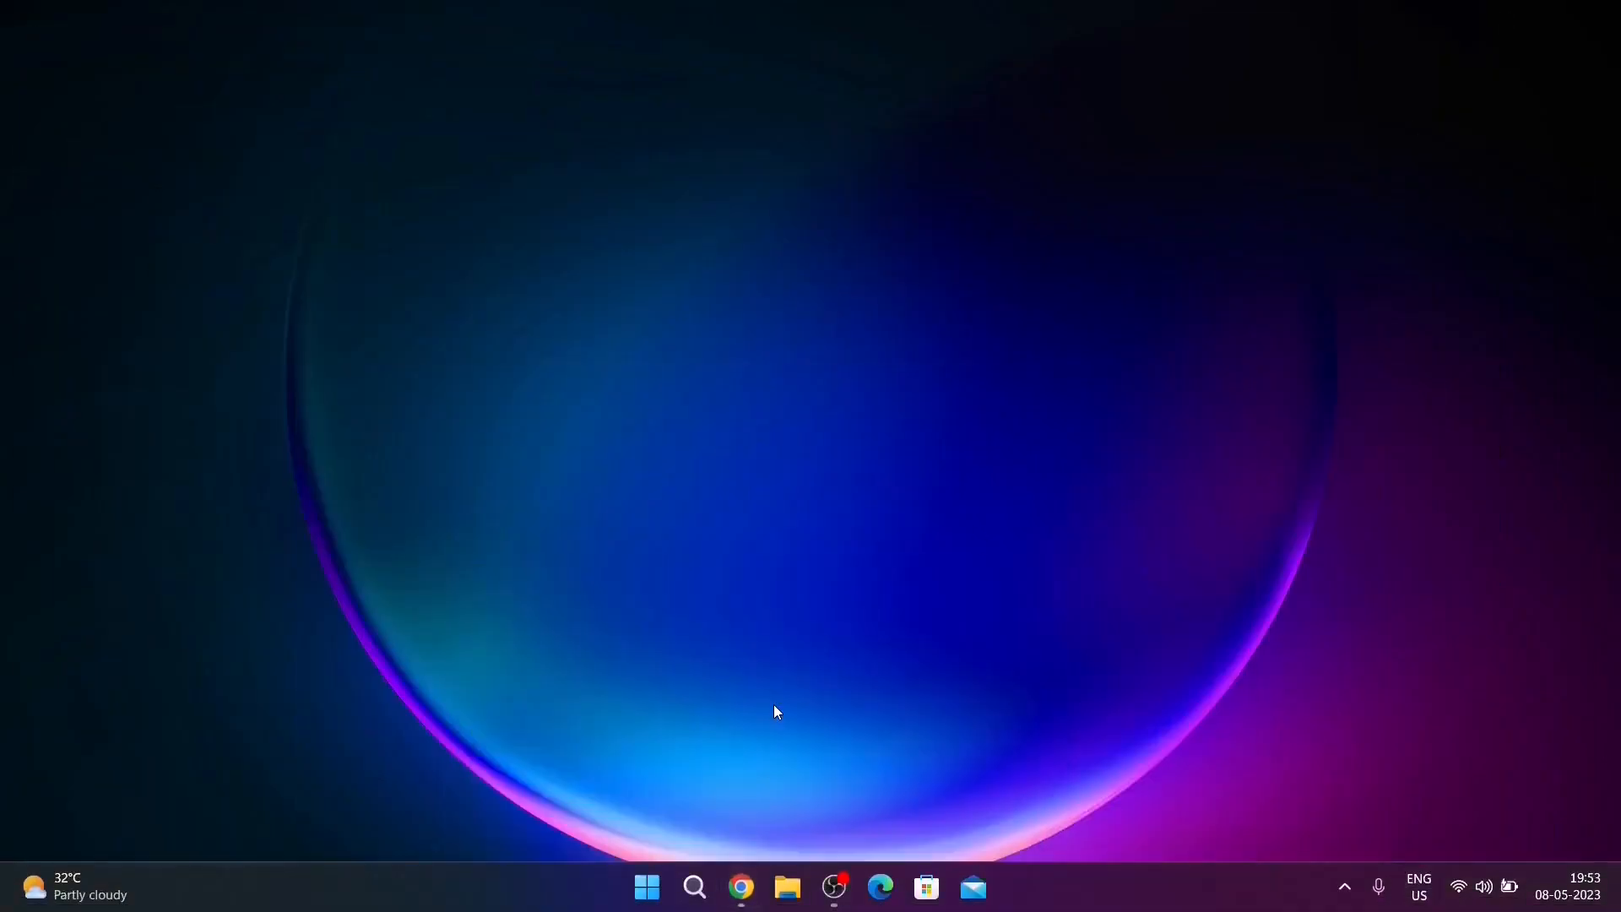
# - Search Windows for 'virtual box' and launch Oracle VM VirtualBox
pyautogui.click(707, 884)
pyautogui.write('virtual')
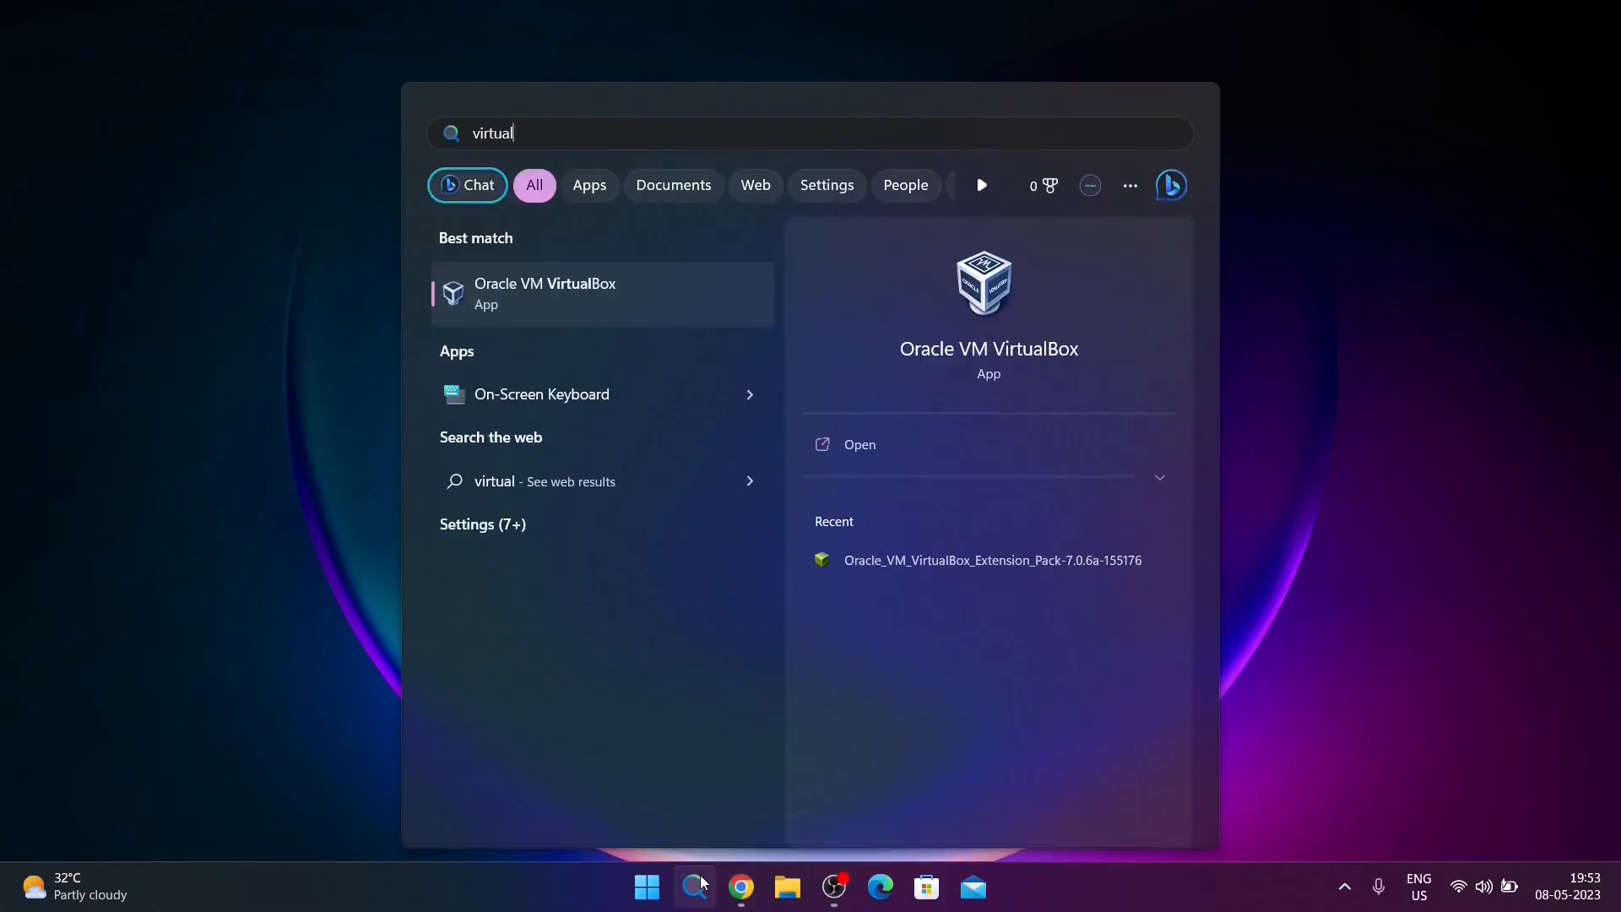
pyautogui.write(' box')
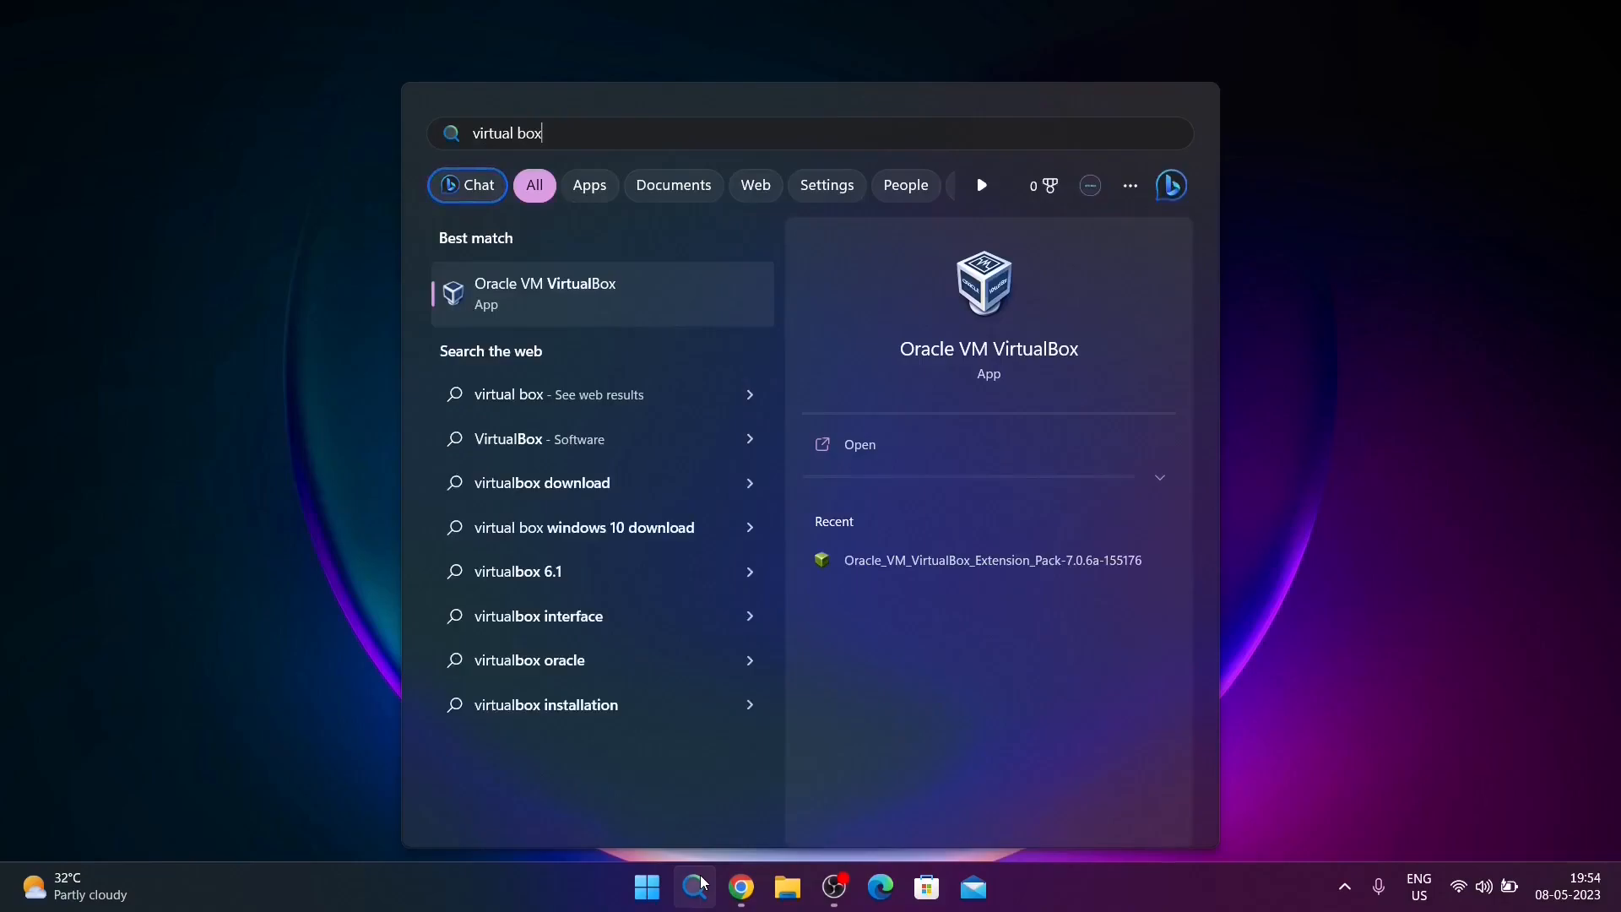
pyautogui.click(701, 884)
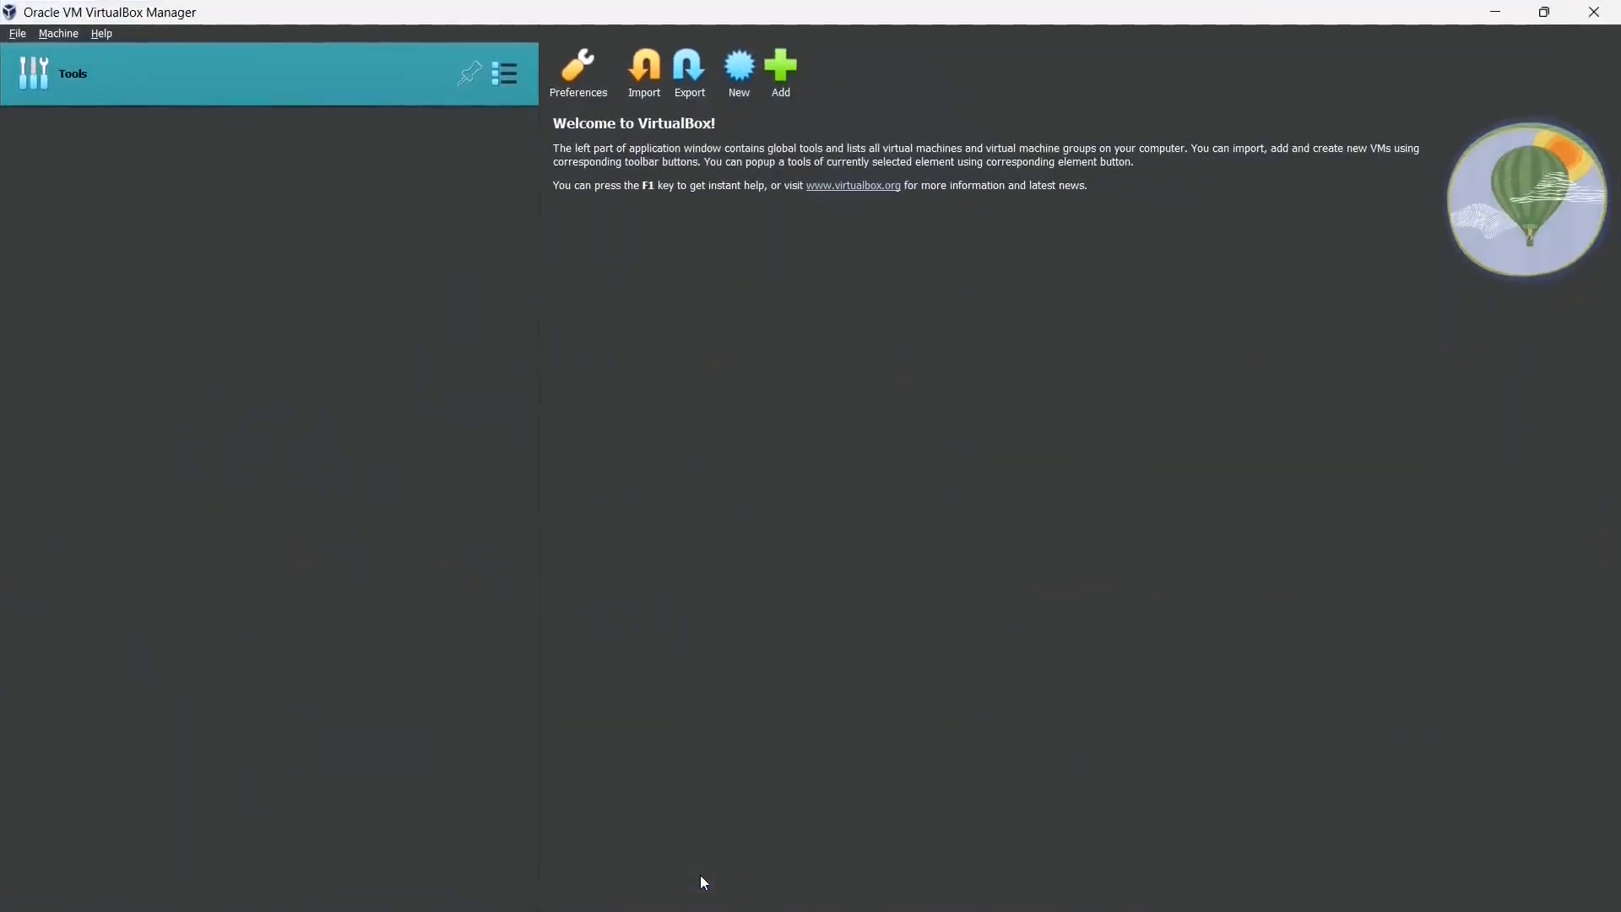
# - Start a new VM named Kali, type Linux, version Debian (64-bit), then return to that page
pyautogui.click(741, 81)
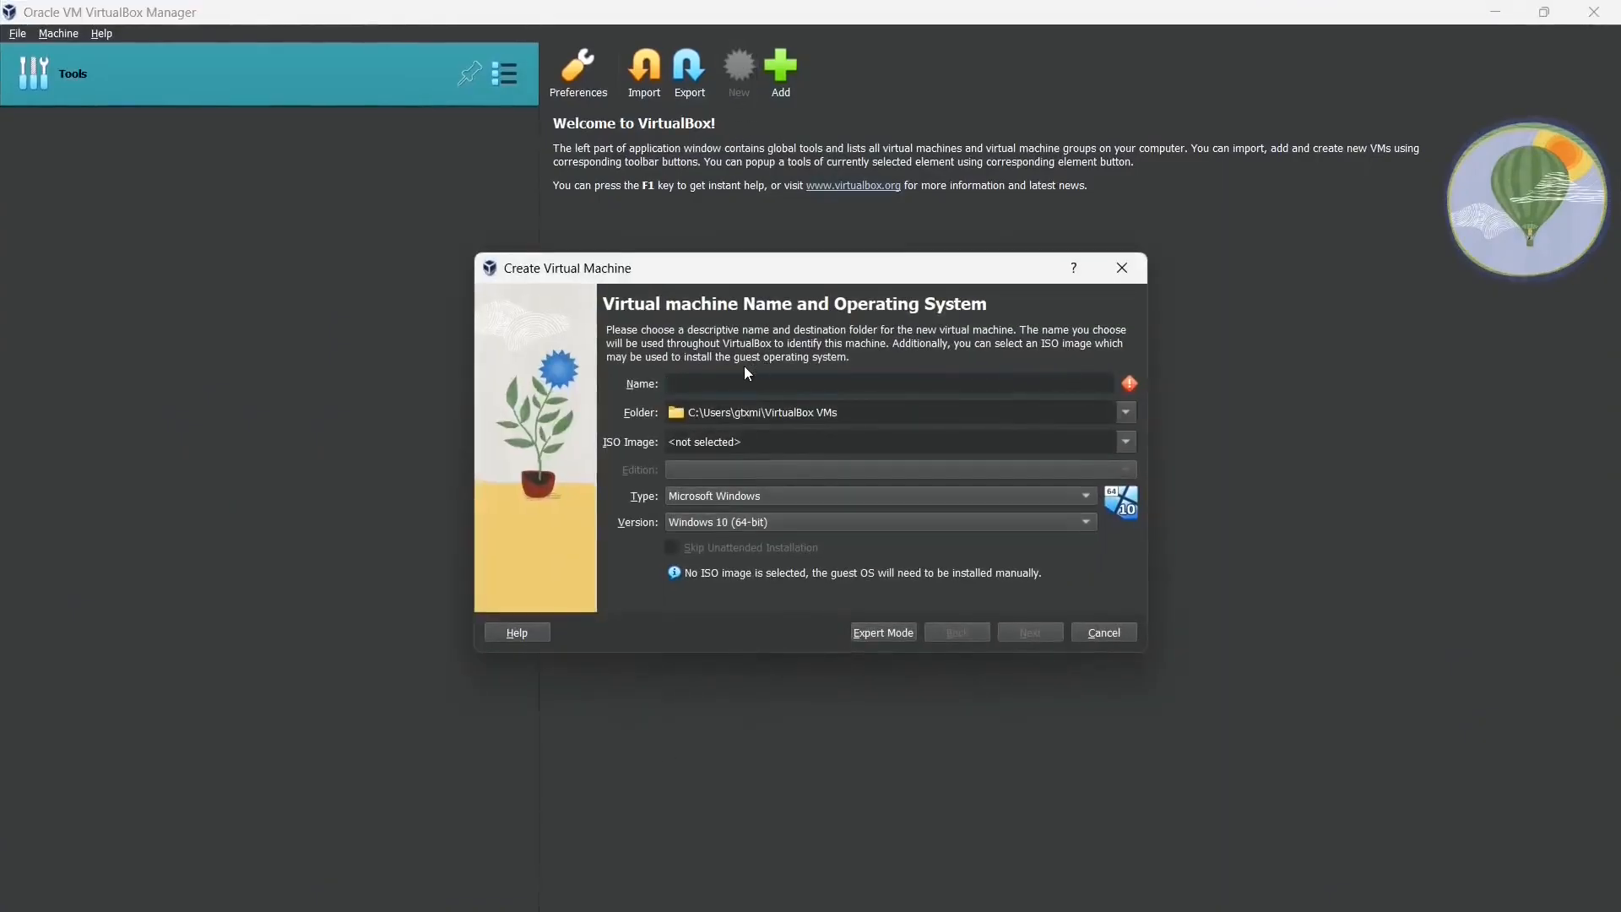
pyautogui.write('Kali')
pyautogui.click(794, 494)
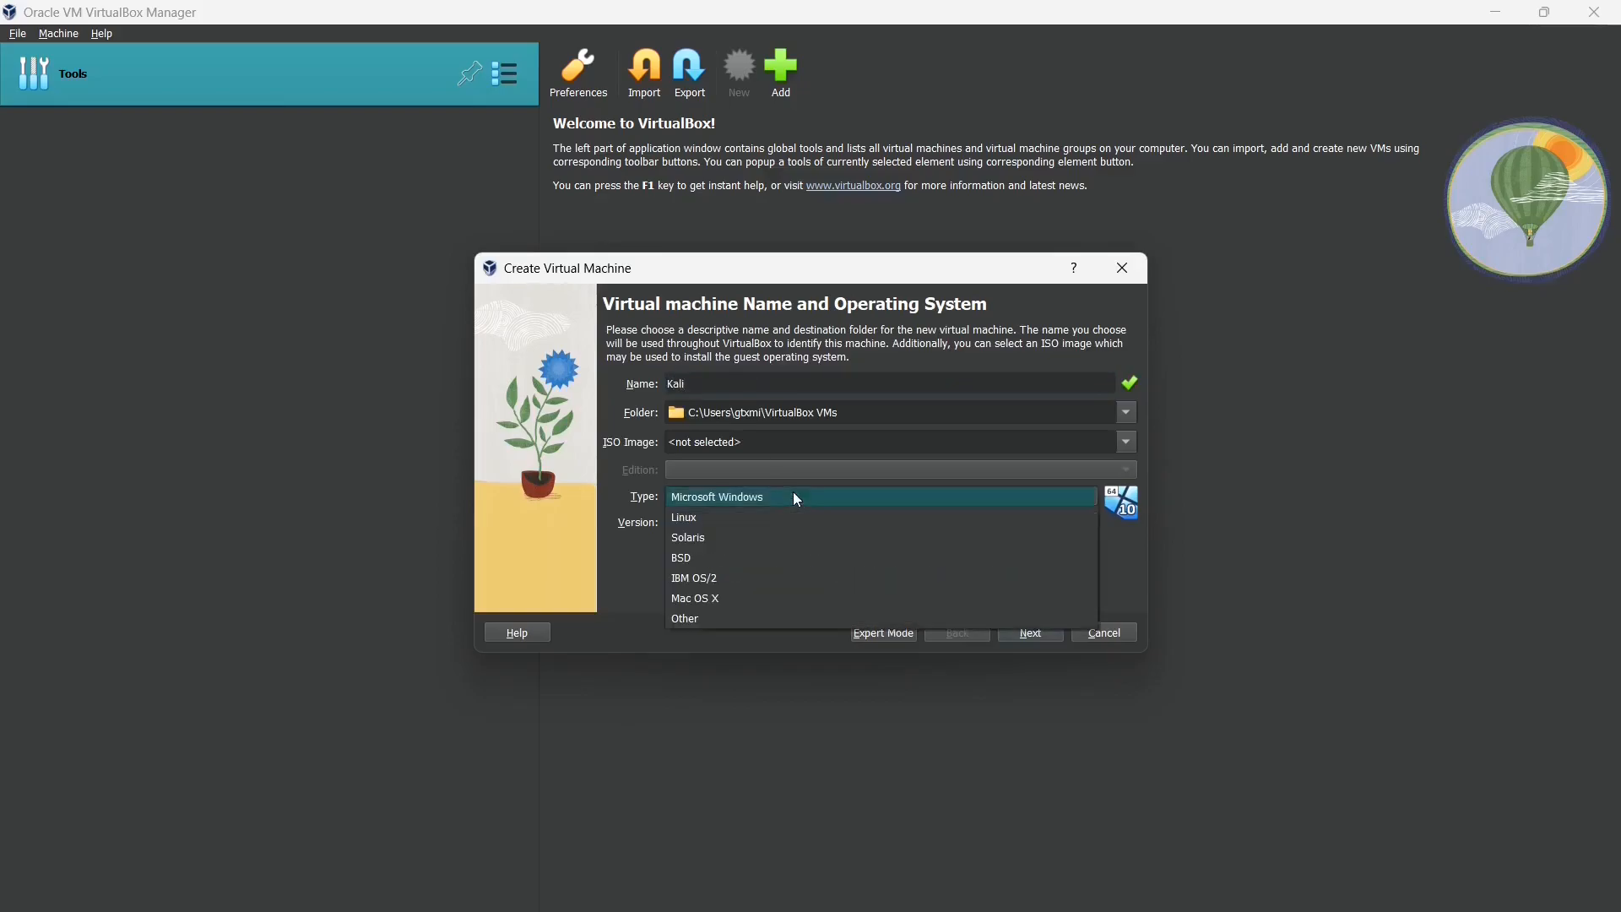
pyautogui.click(732, 515)
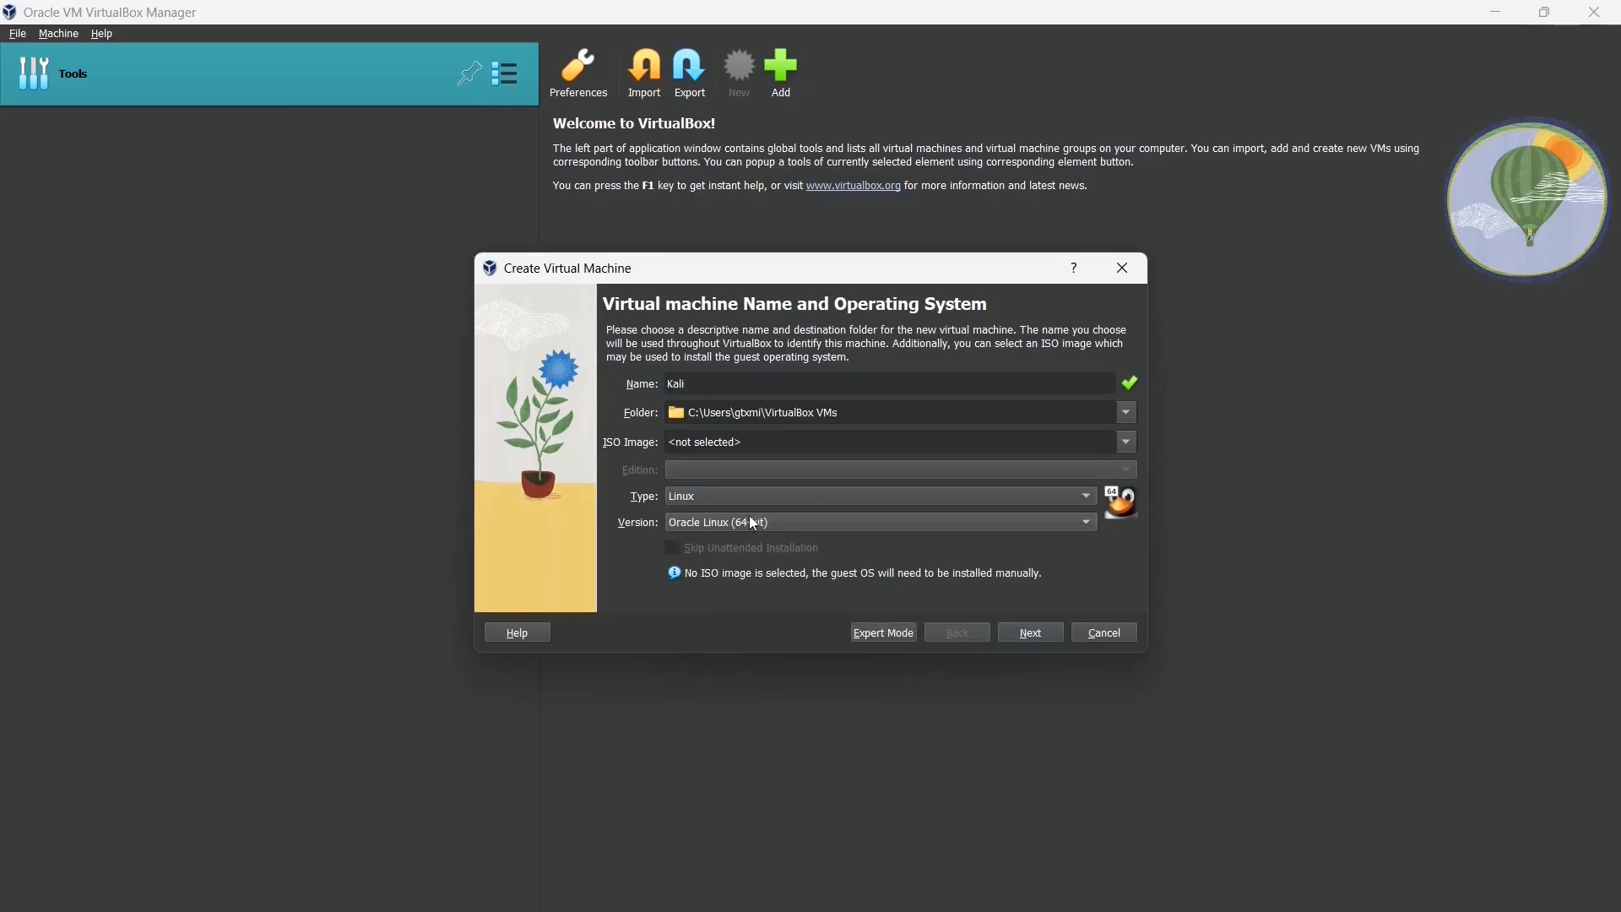
pyautogui.click(748, 515)
pyautogui.scroll(1, 728, 174)
pyautogui.scroll(5, 730, 177)
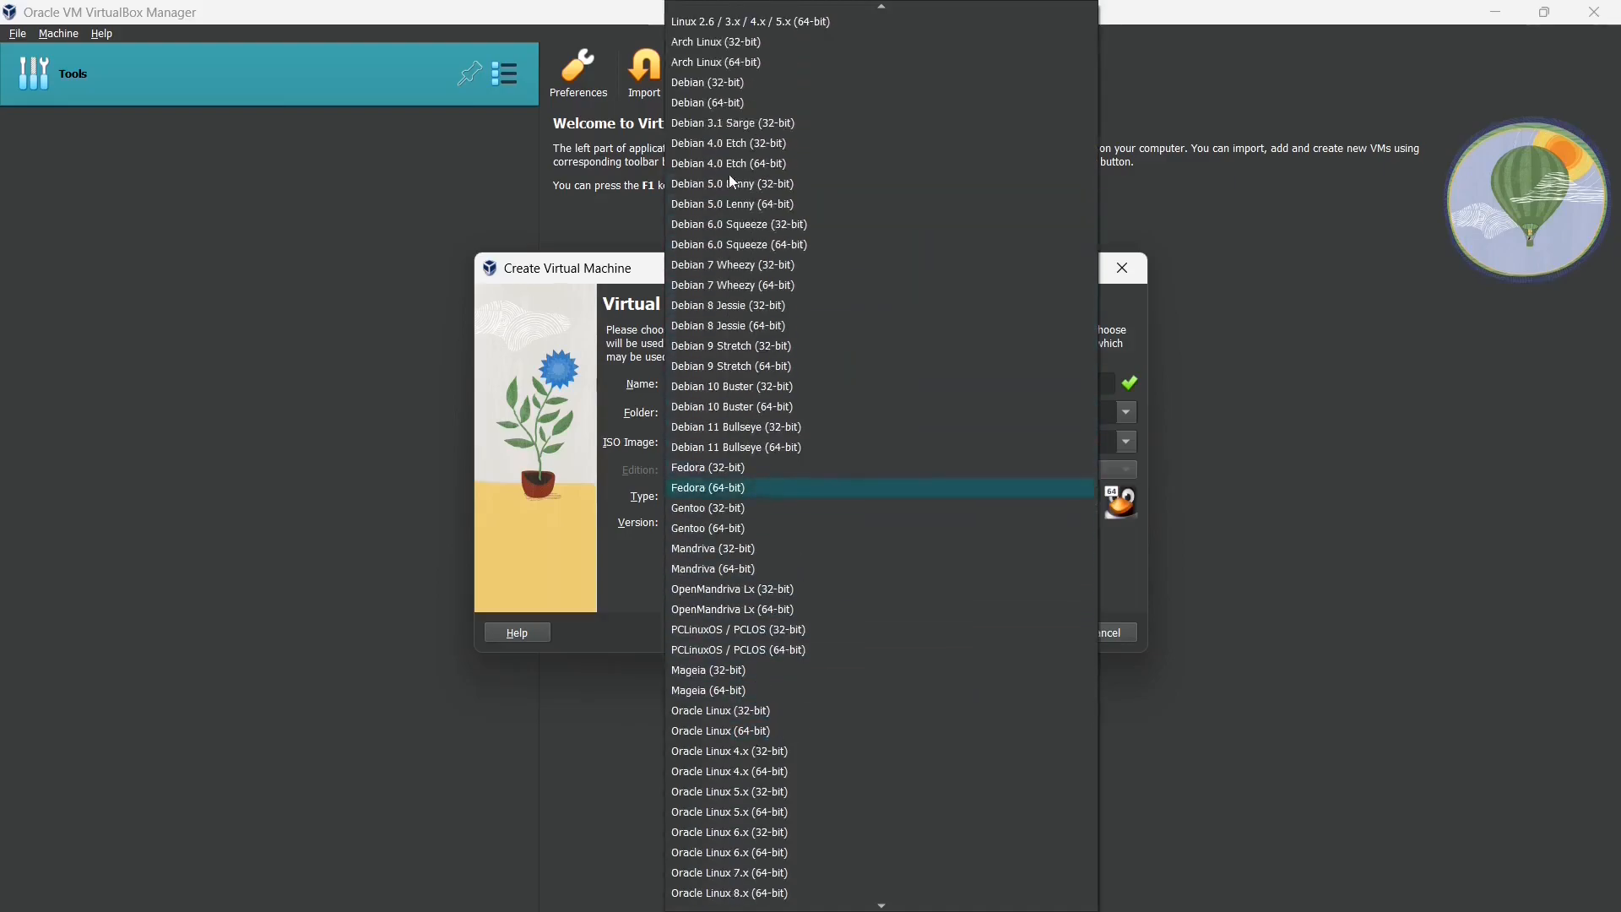
pyautogui.click(711, 179)
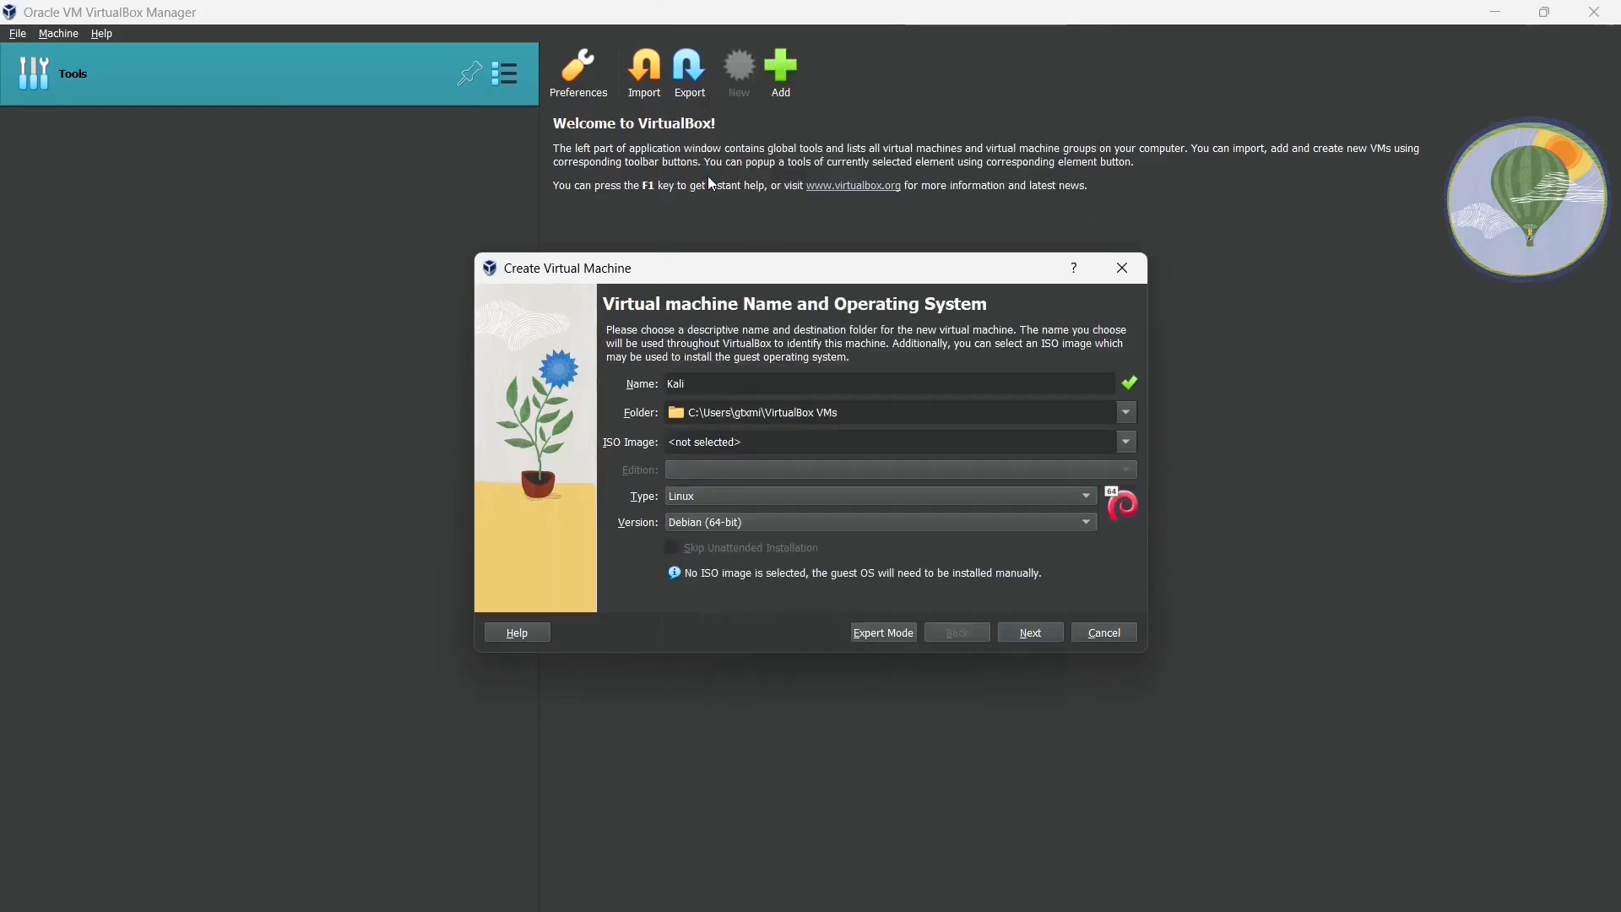
pyautogui.click(1036, 633)
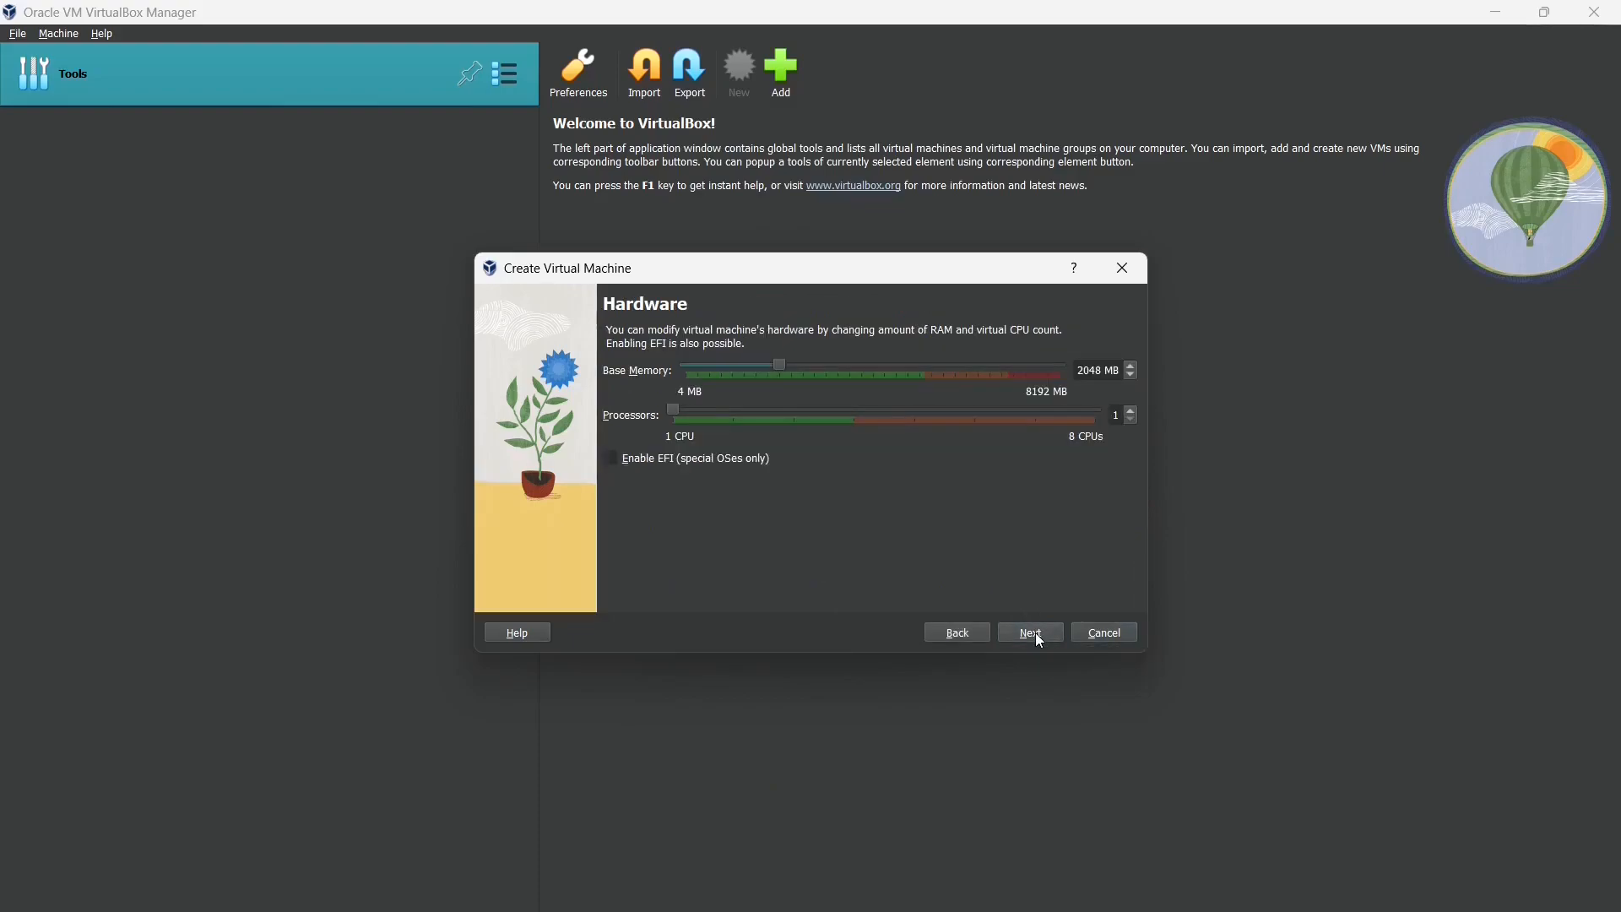
pyautogui.click(985, 637)
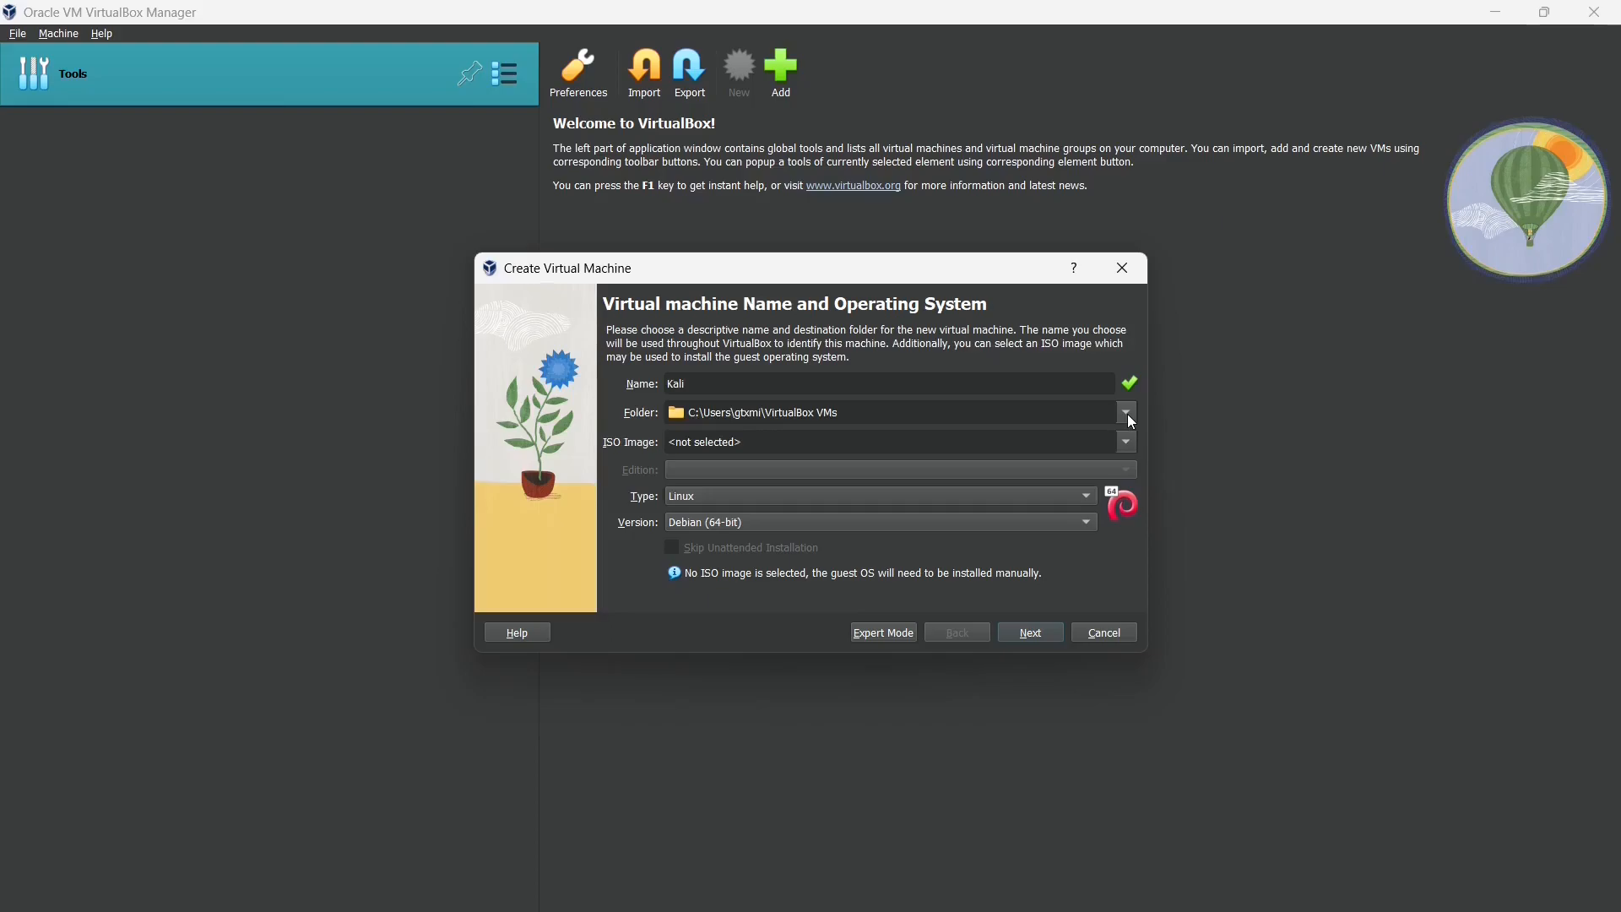
# - Set the machine folder to F:\Virtual Box\Kali Linux
pyautogui.click(1129, 413)
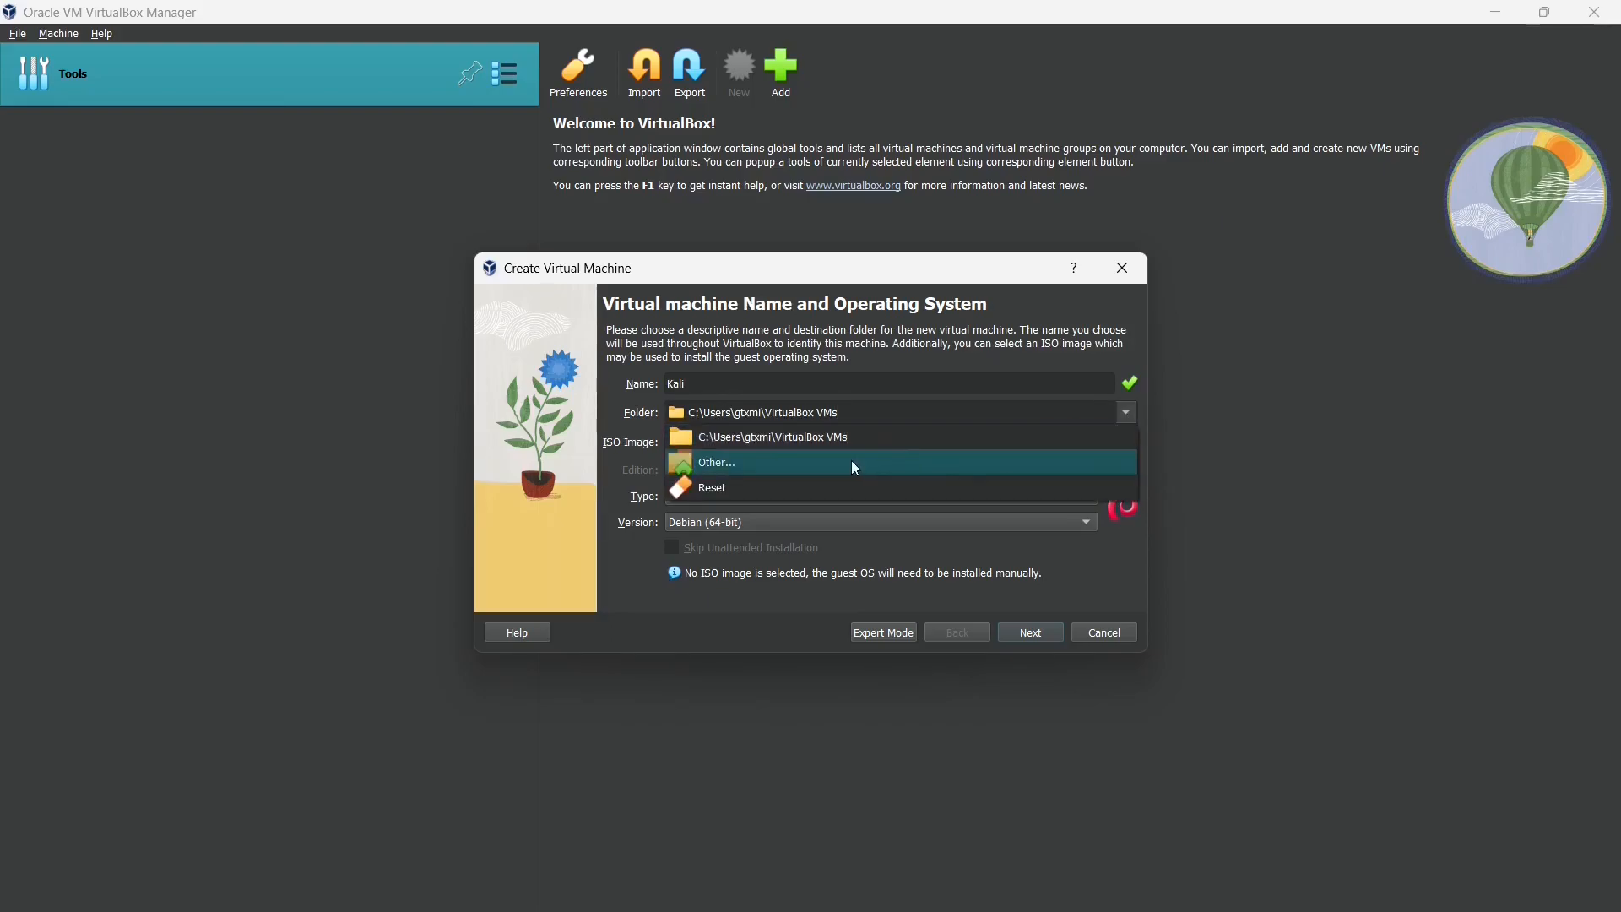
pyautogui.click(854, 463)
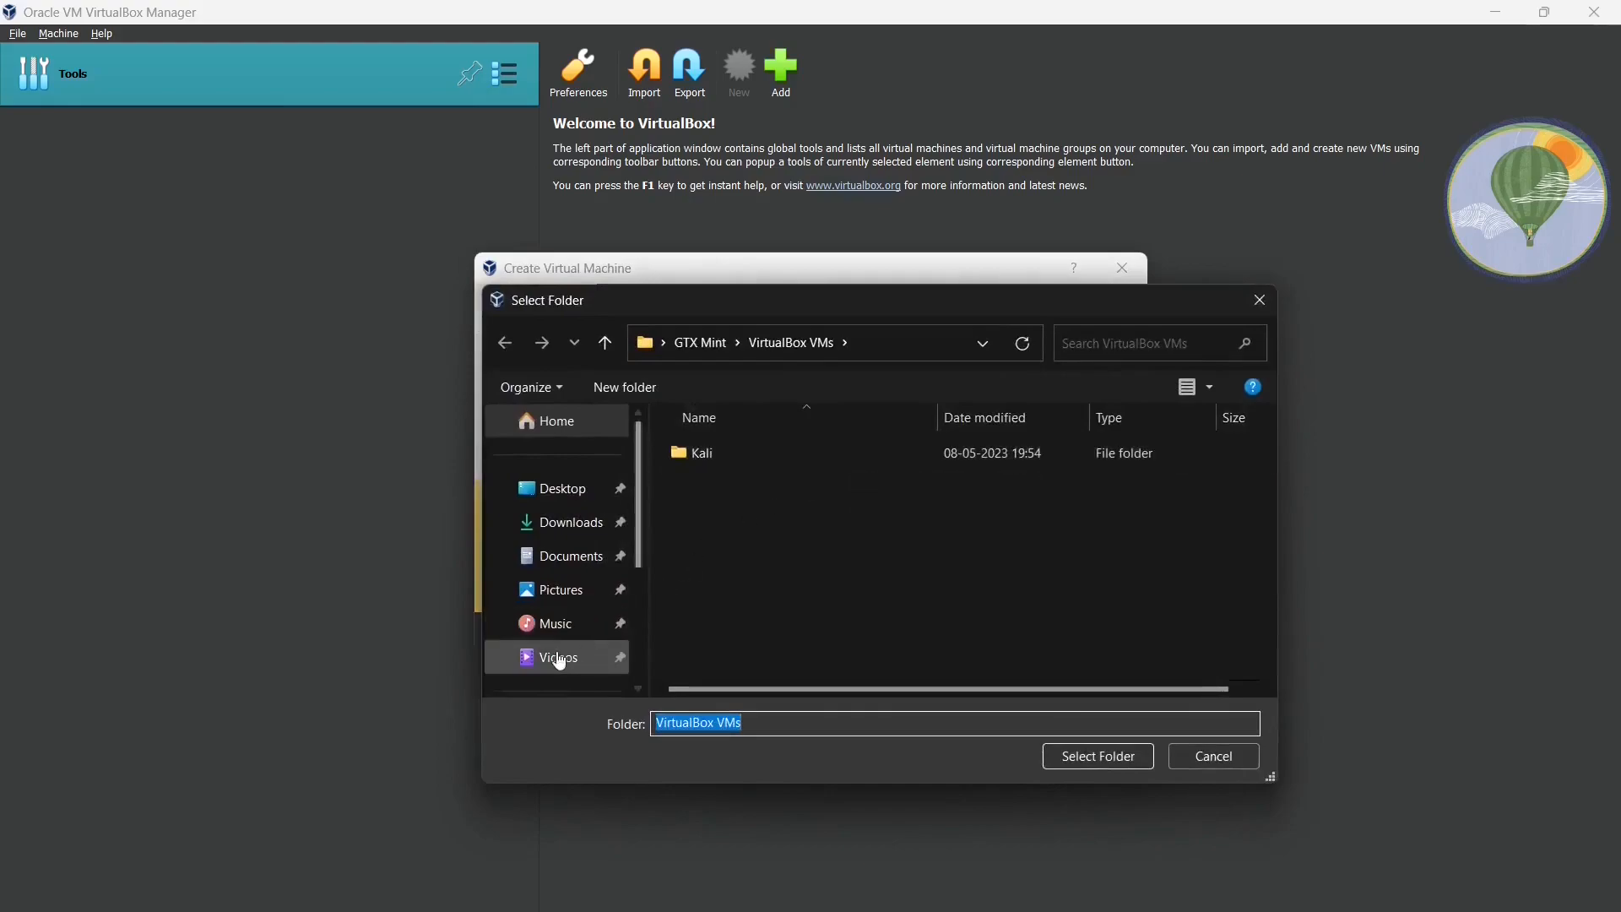
pyautogui.scroll(-3, 557, 661)
pyautogui.scroll(-2, 560, 661)
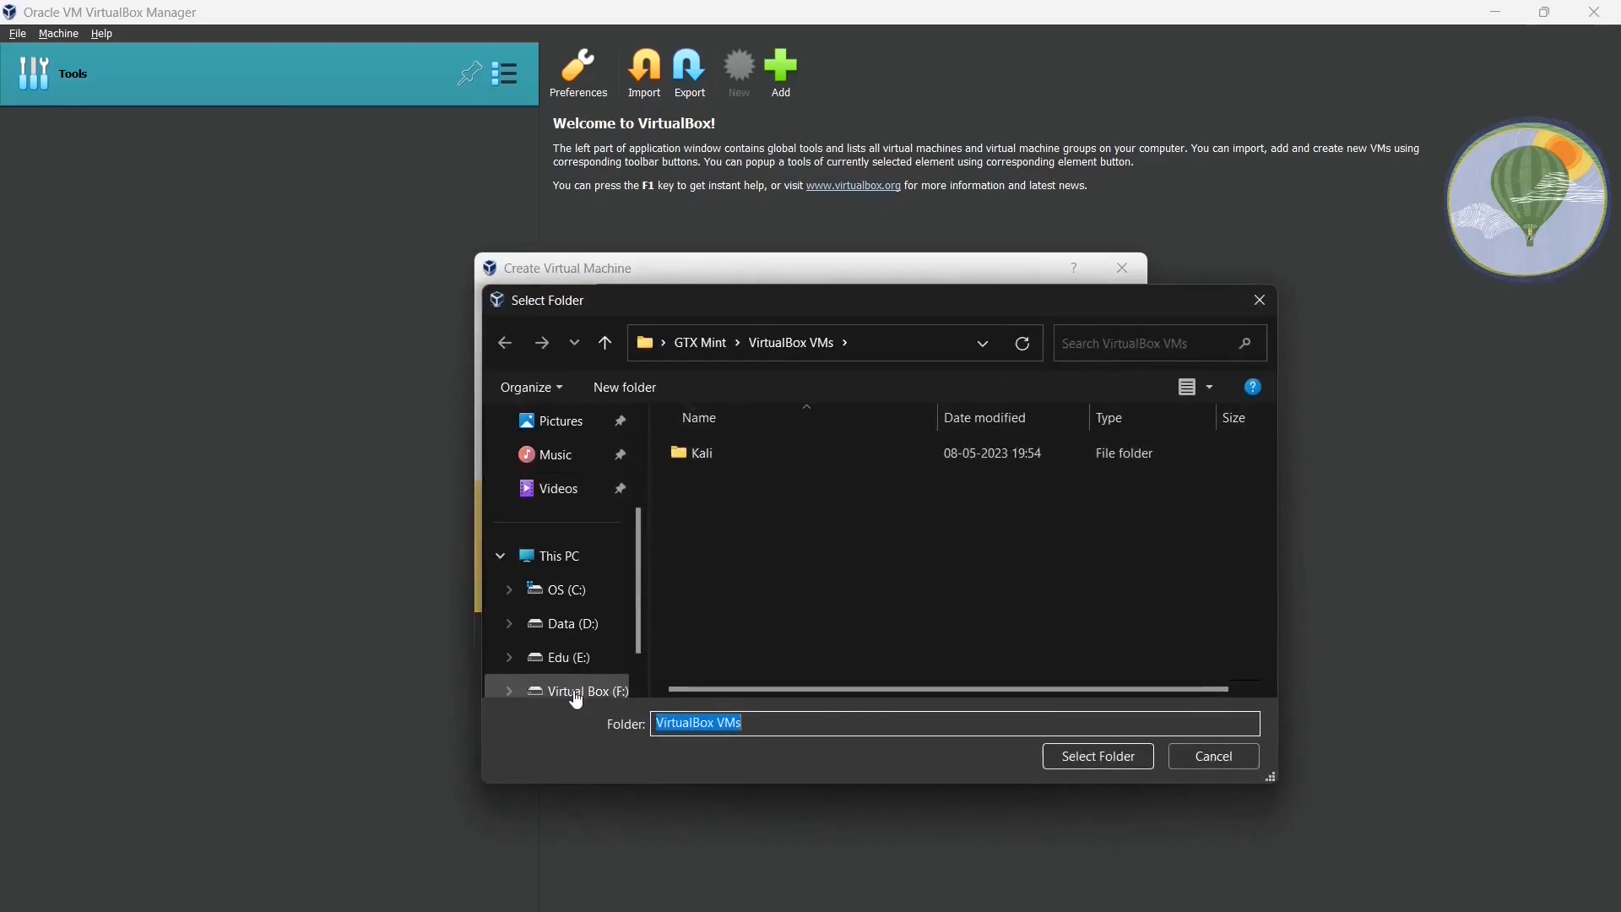
pyautogui.click(565, 630)
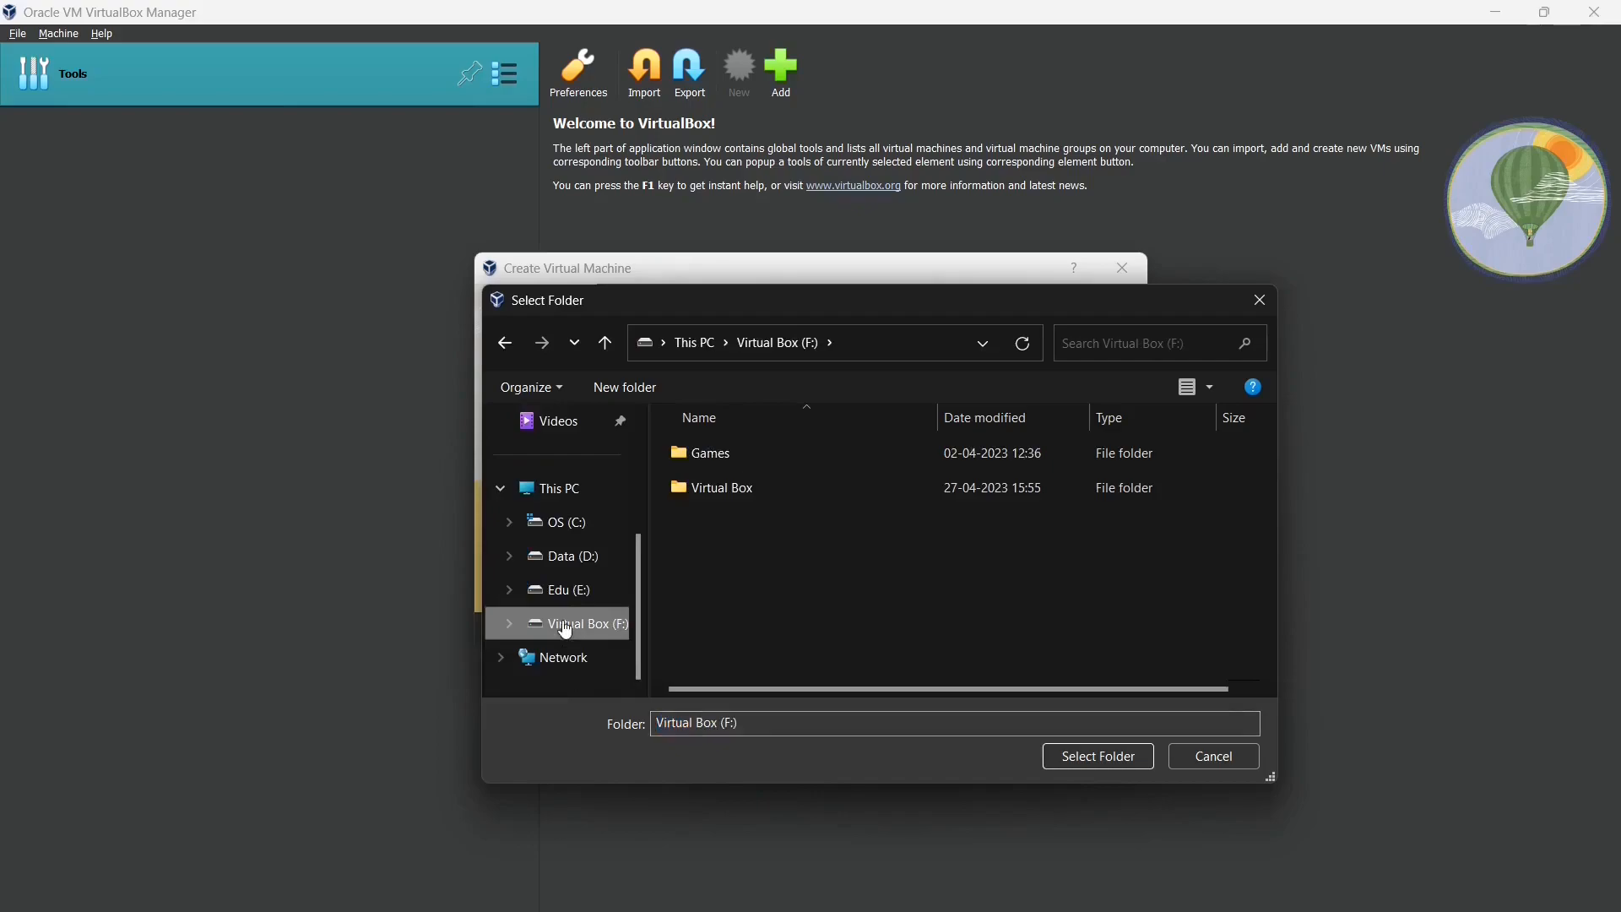
pyautogui.doubleClick(753, 490)
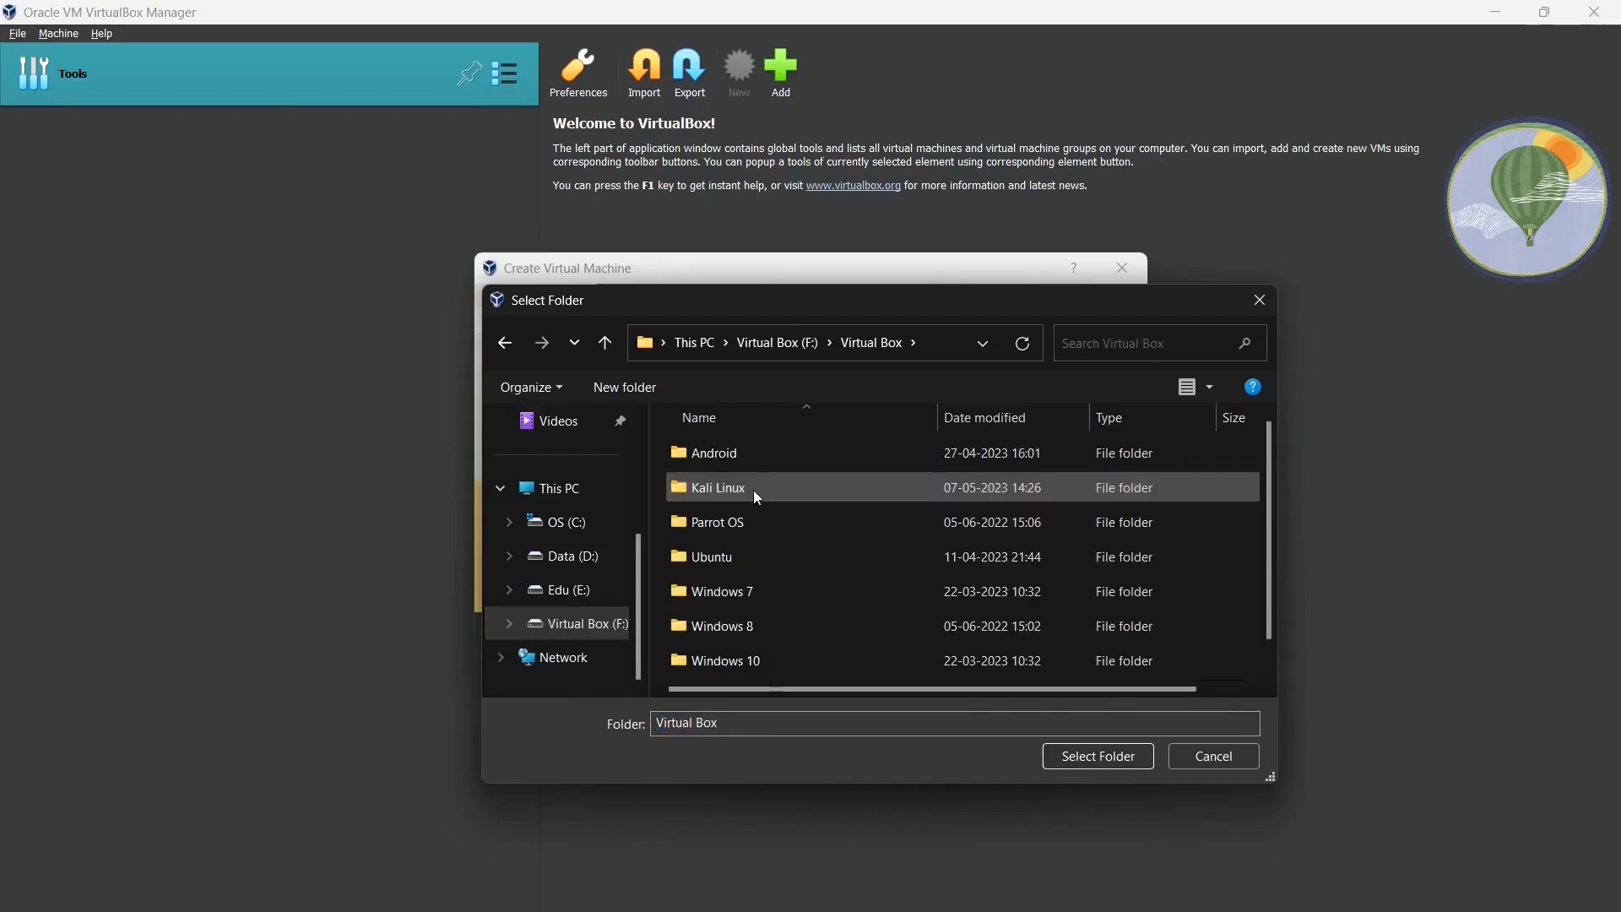
pyautogui.doubleClick(754, 490)
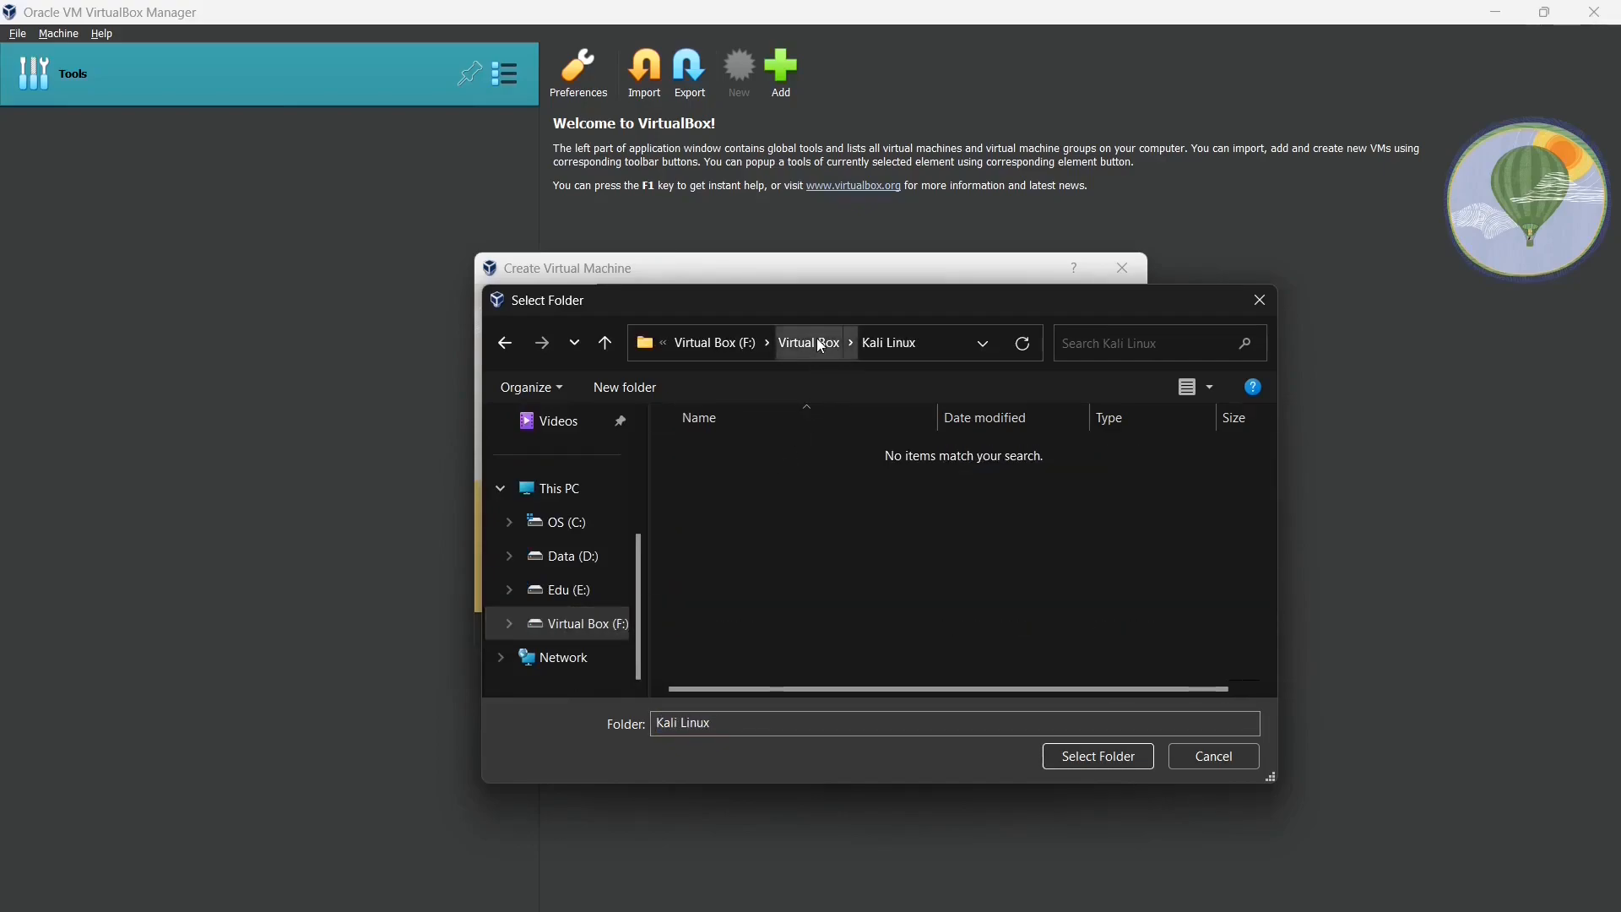
pyautogui.click(1132, 755)
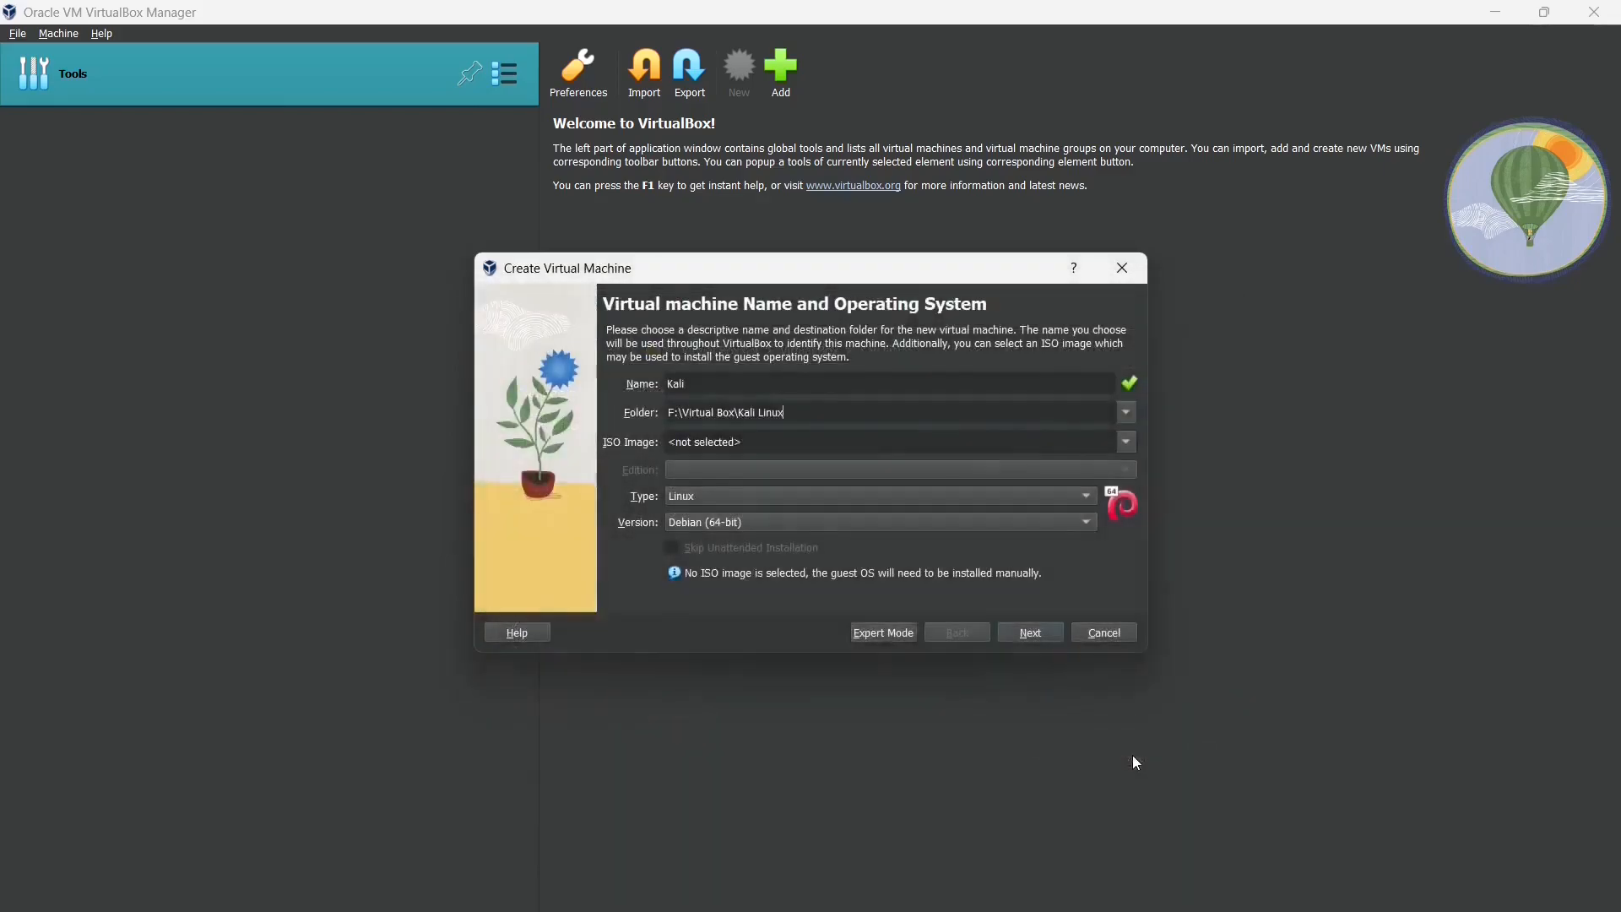
# - Allocate 4096 MB base memory and 4 processors to the Kali VM
pyautogui.click(1011, 637)
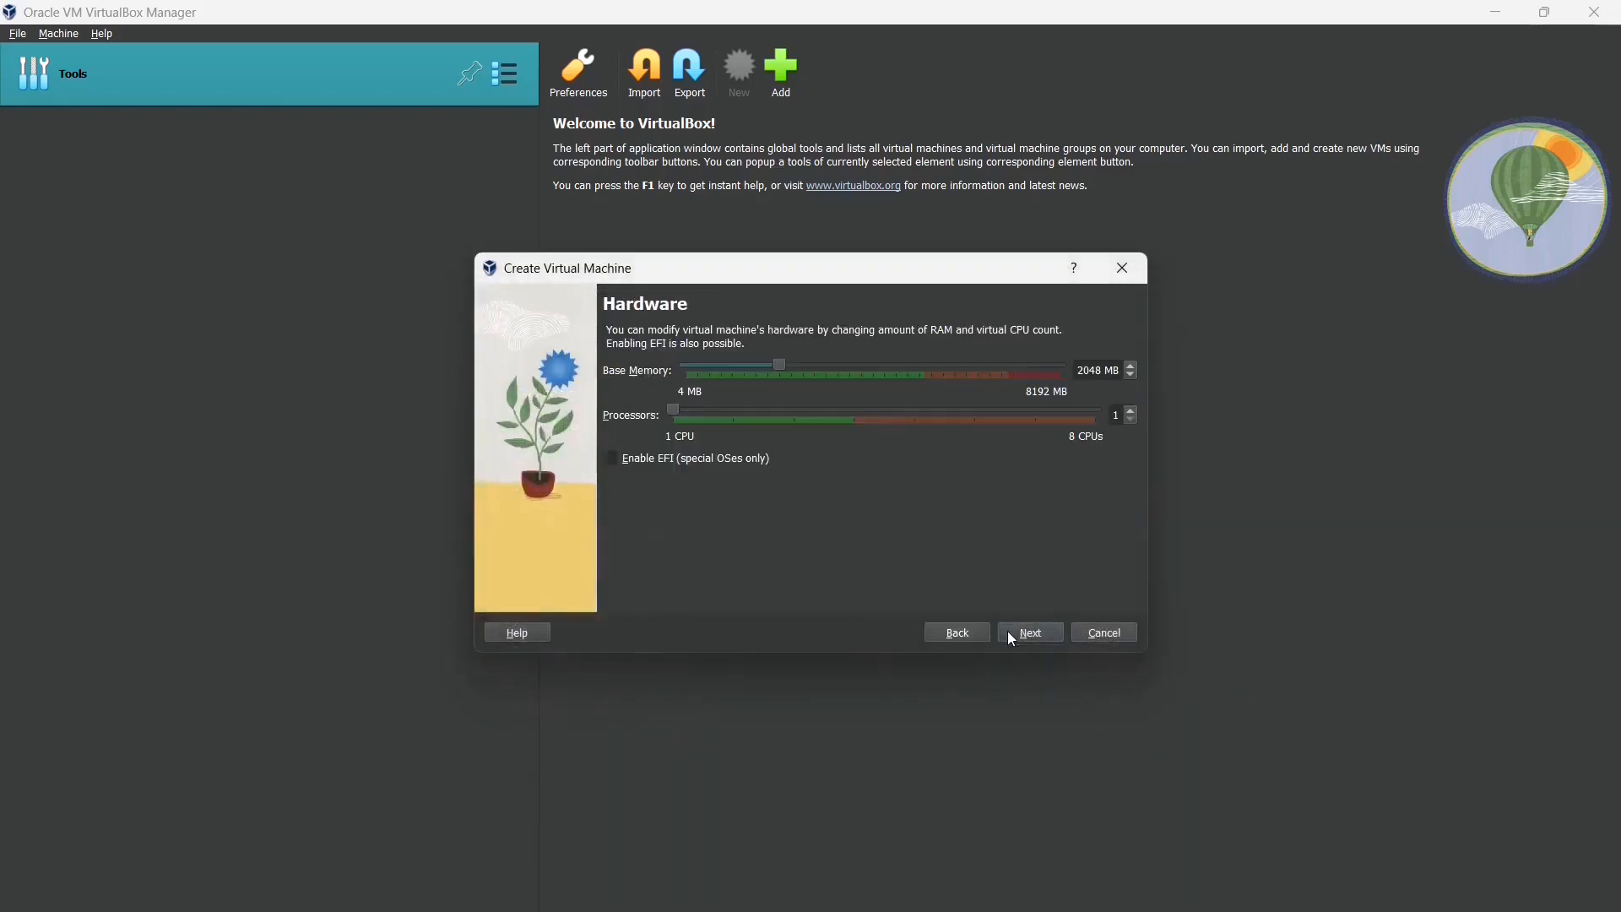
pyautogui.moveTo(784, 362); pyautogui.dragTo(879, 368)
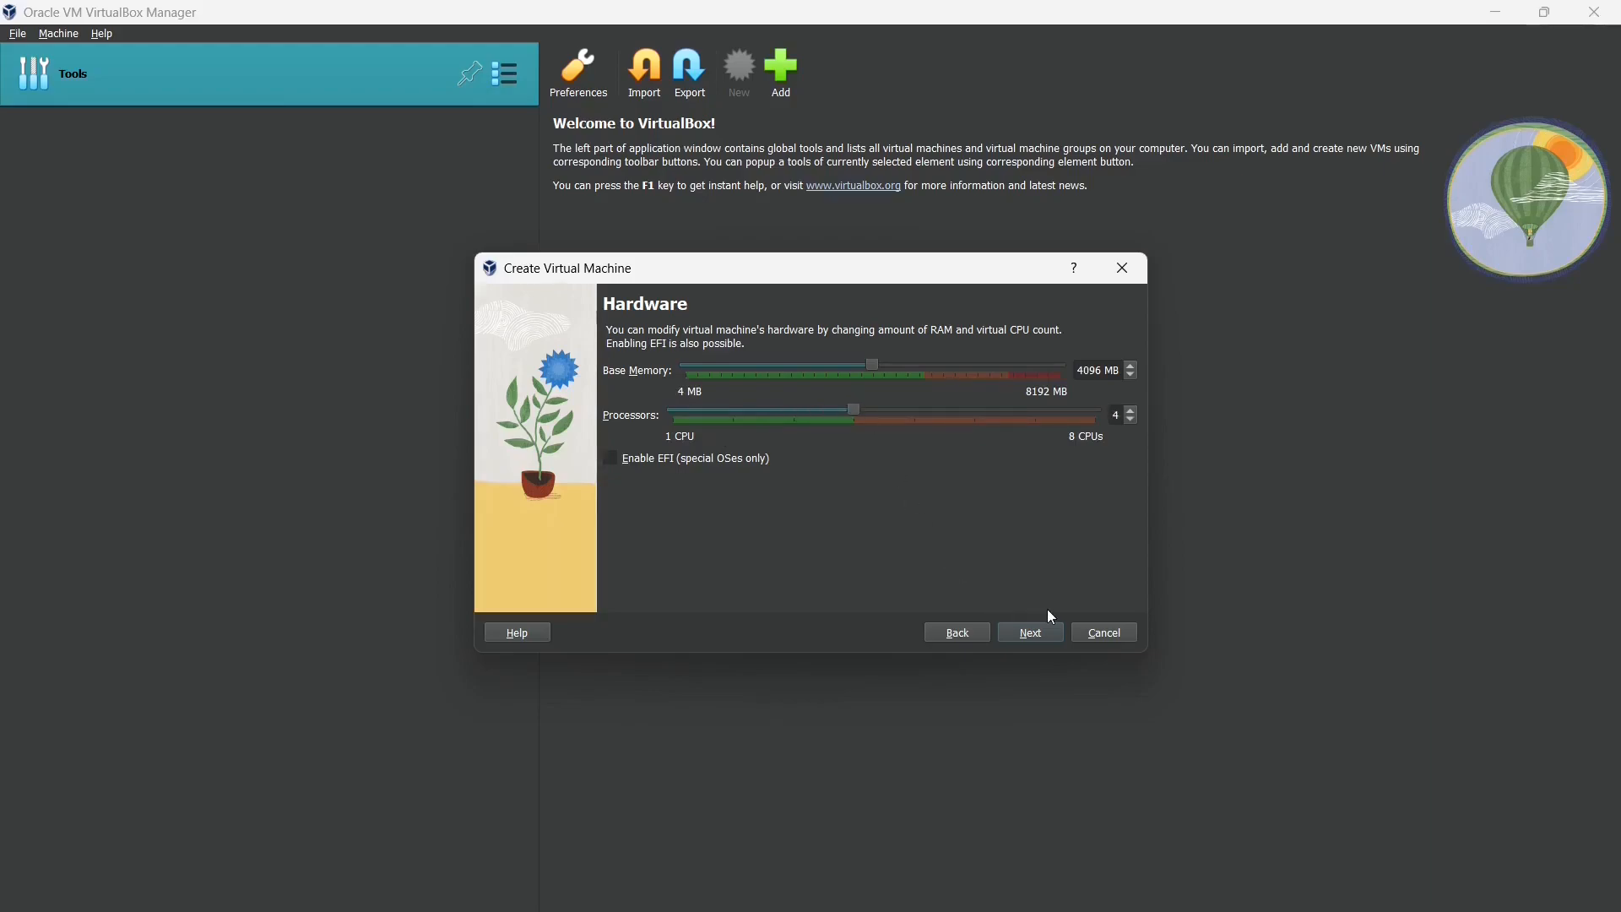
pyautogui.click(1039, 630)
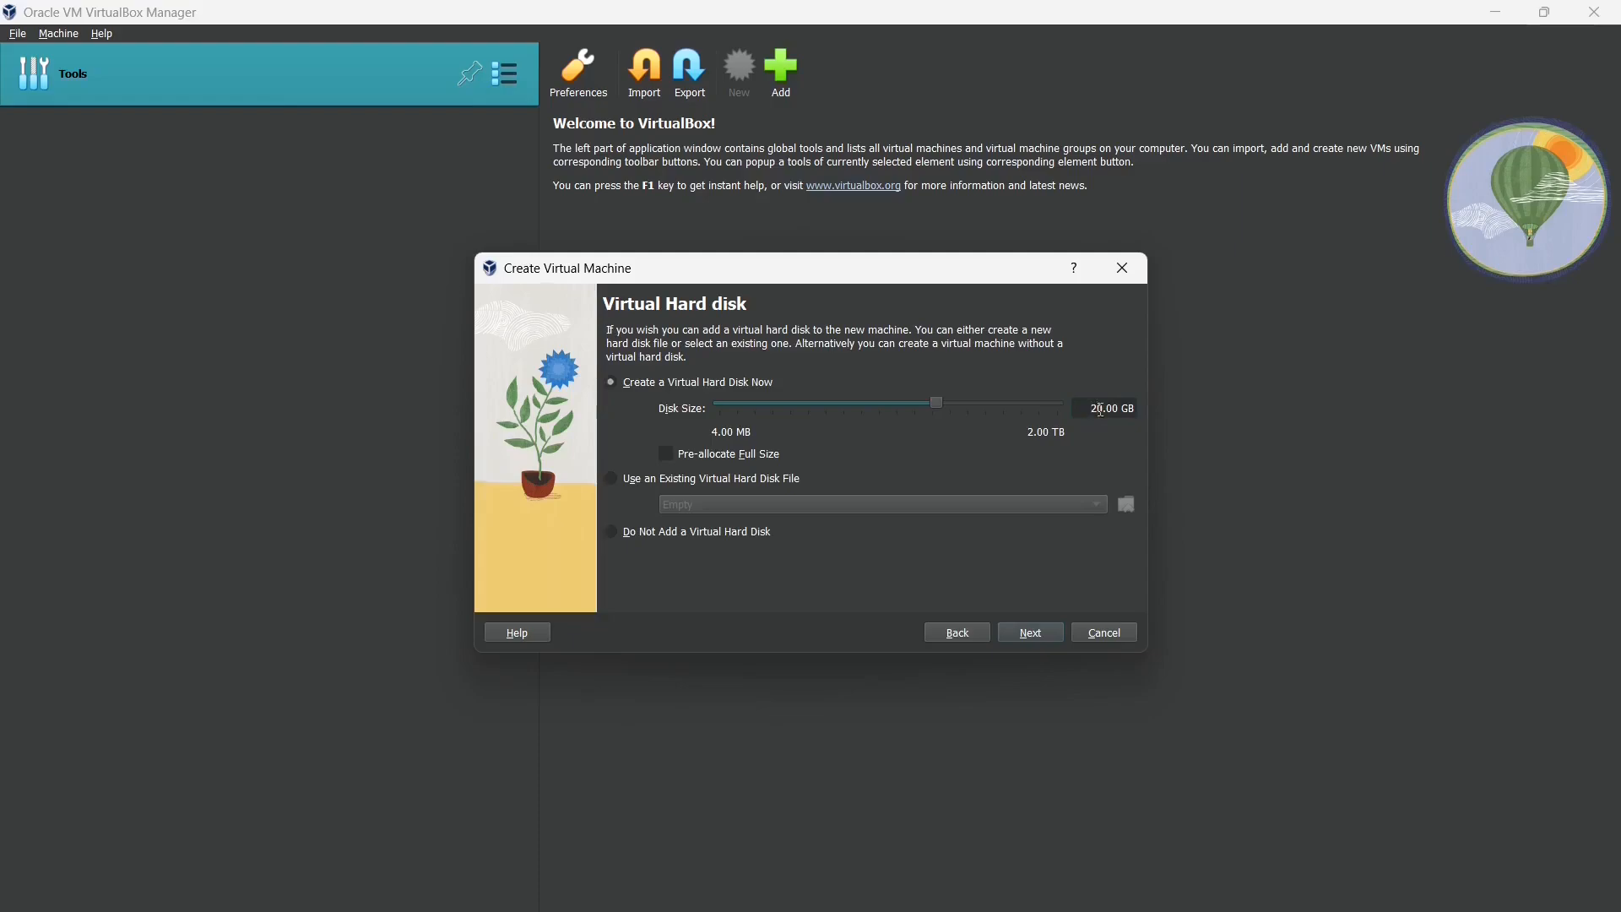
# - Set the virtual disk size to 50.00 GB and finish creating the Kali VM
pyautogui.click(1099, 410)
pyautogui.write('5')
pyautogui.press('Left')
pyautogui.press('BackSpace')
pyautogui.click(1025, 633)
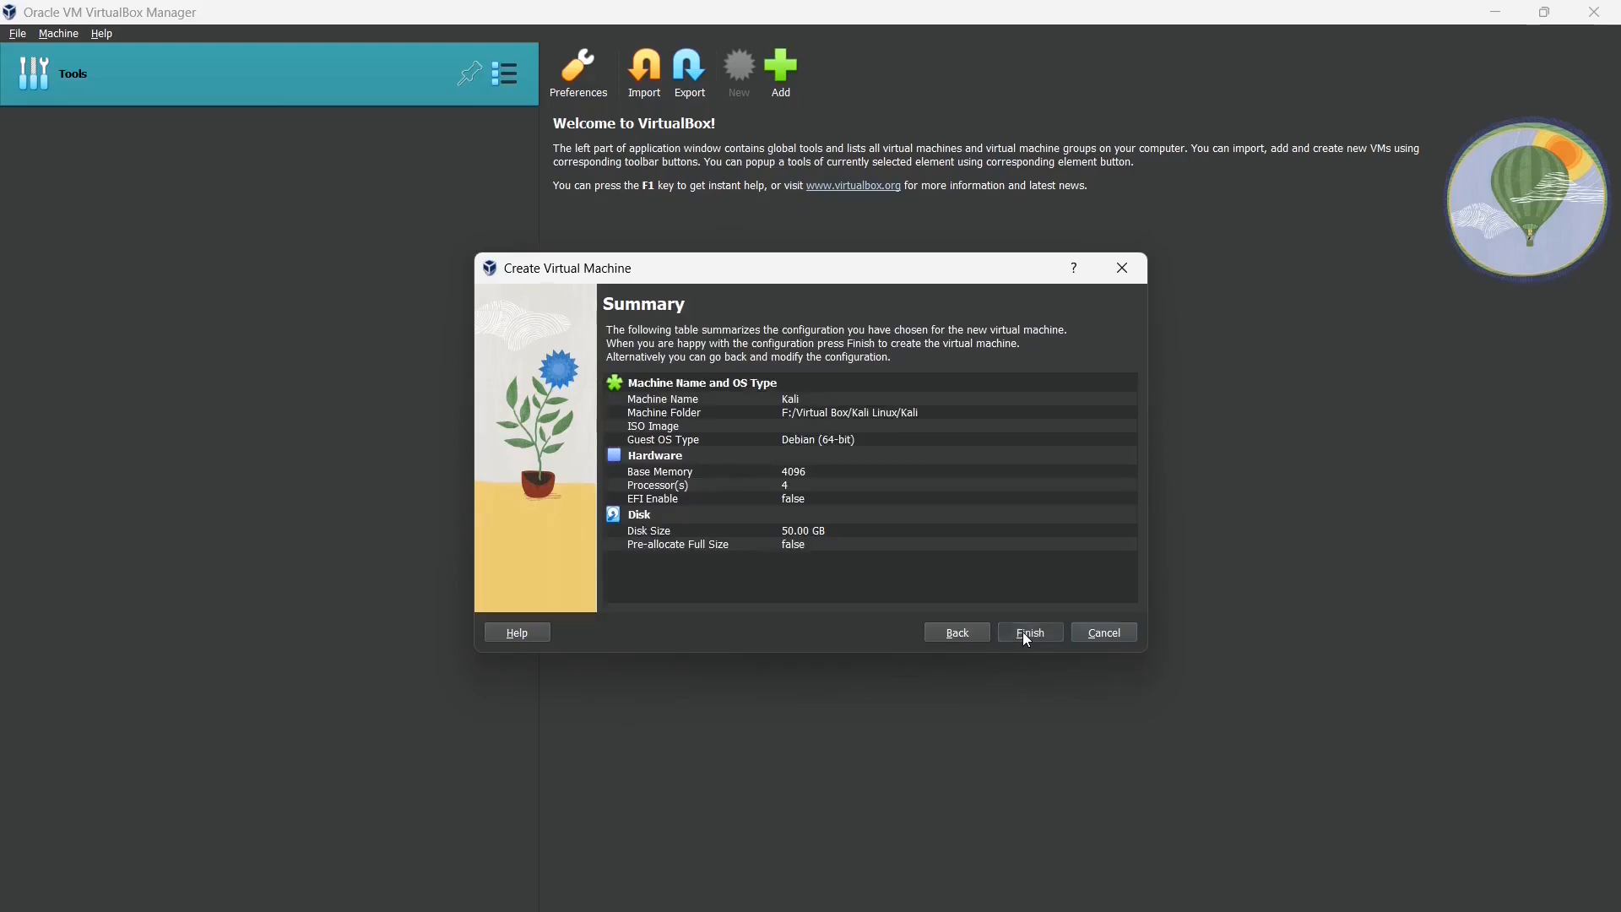
pyautogui.click(1023, 632)
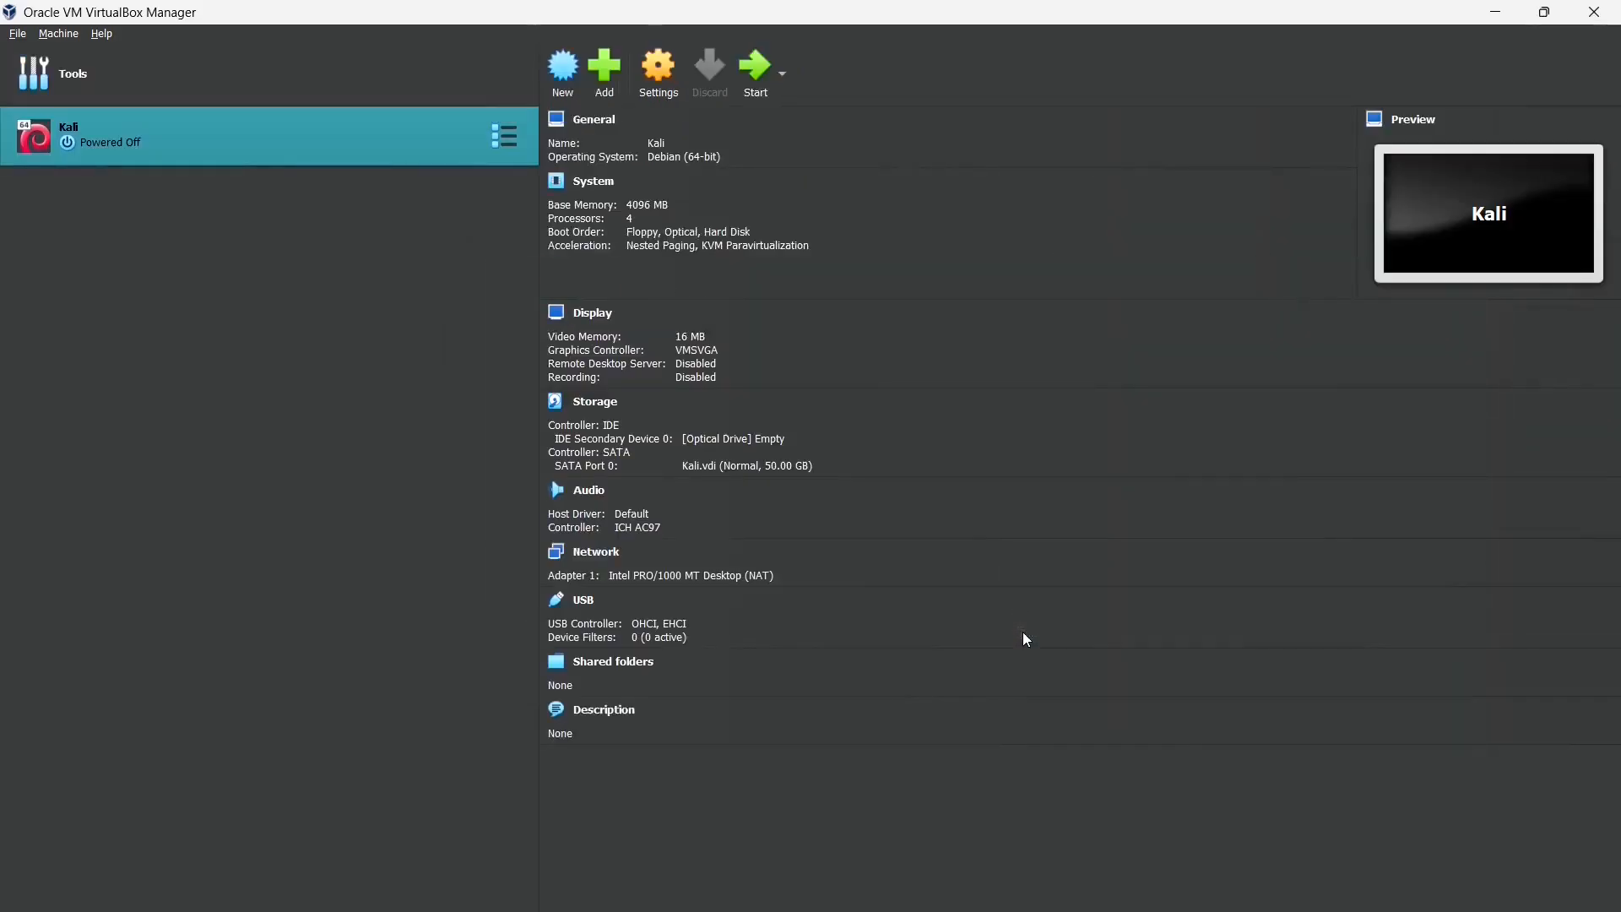
# - In General > Advanced, set Shared Clipboard and Drag'n'Drop to Bidirectional
pyautogui.click(659, 72)
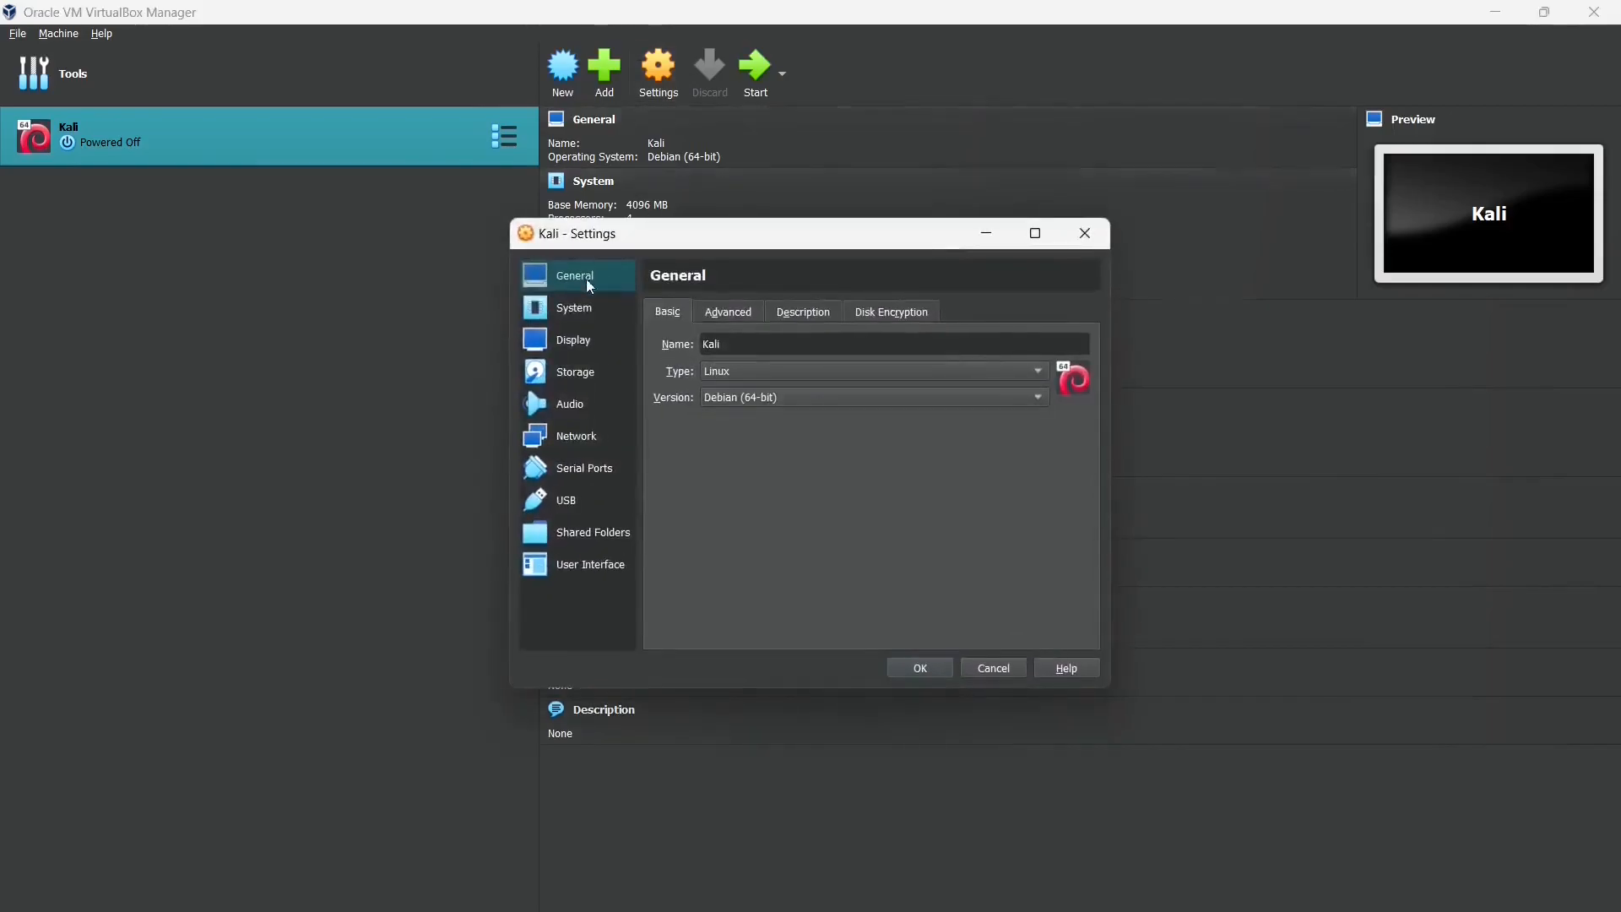
pyautogui.click(745, 315)
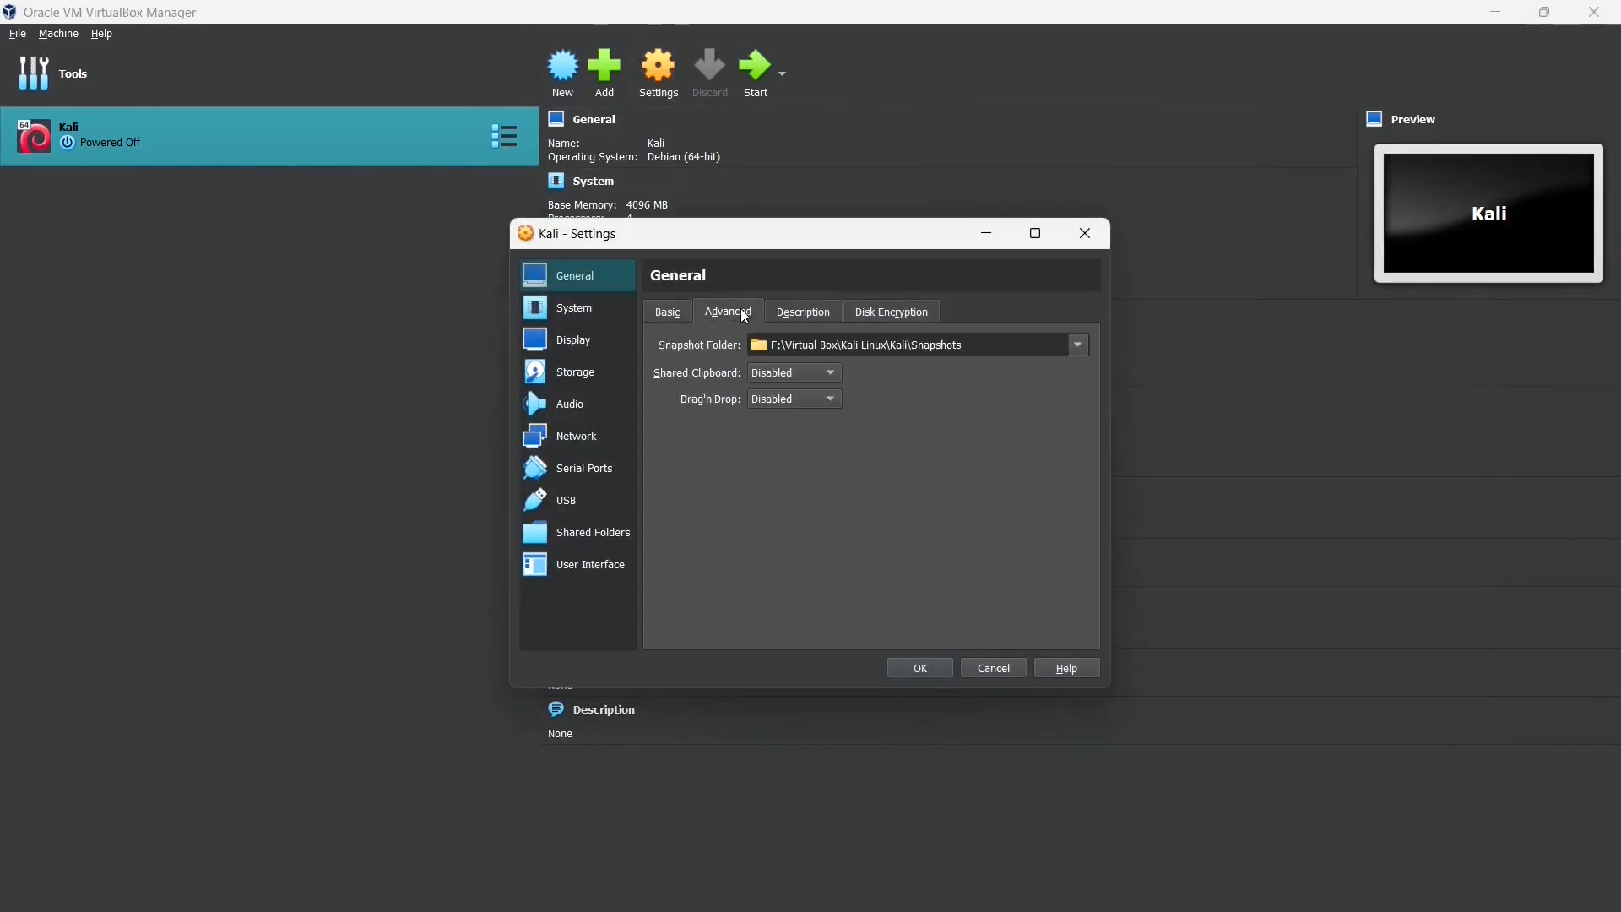
pyautogui.click(776, 371)
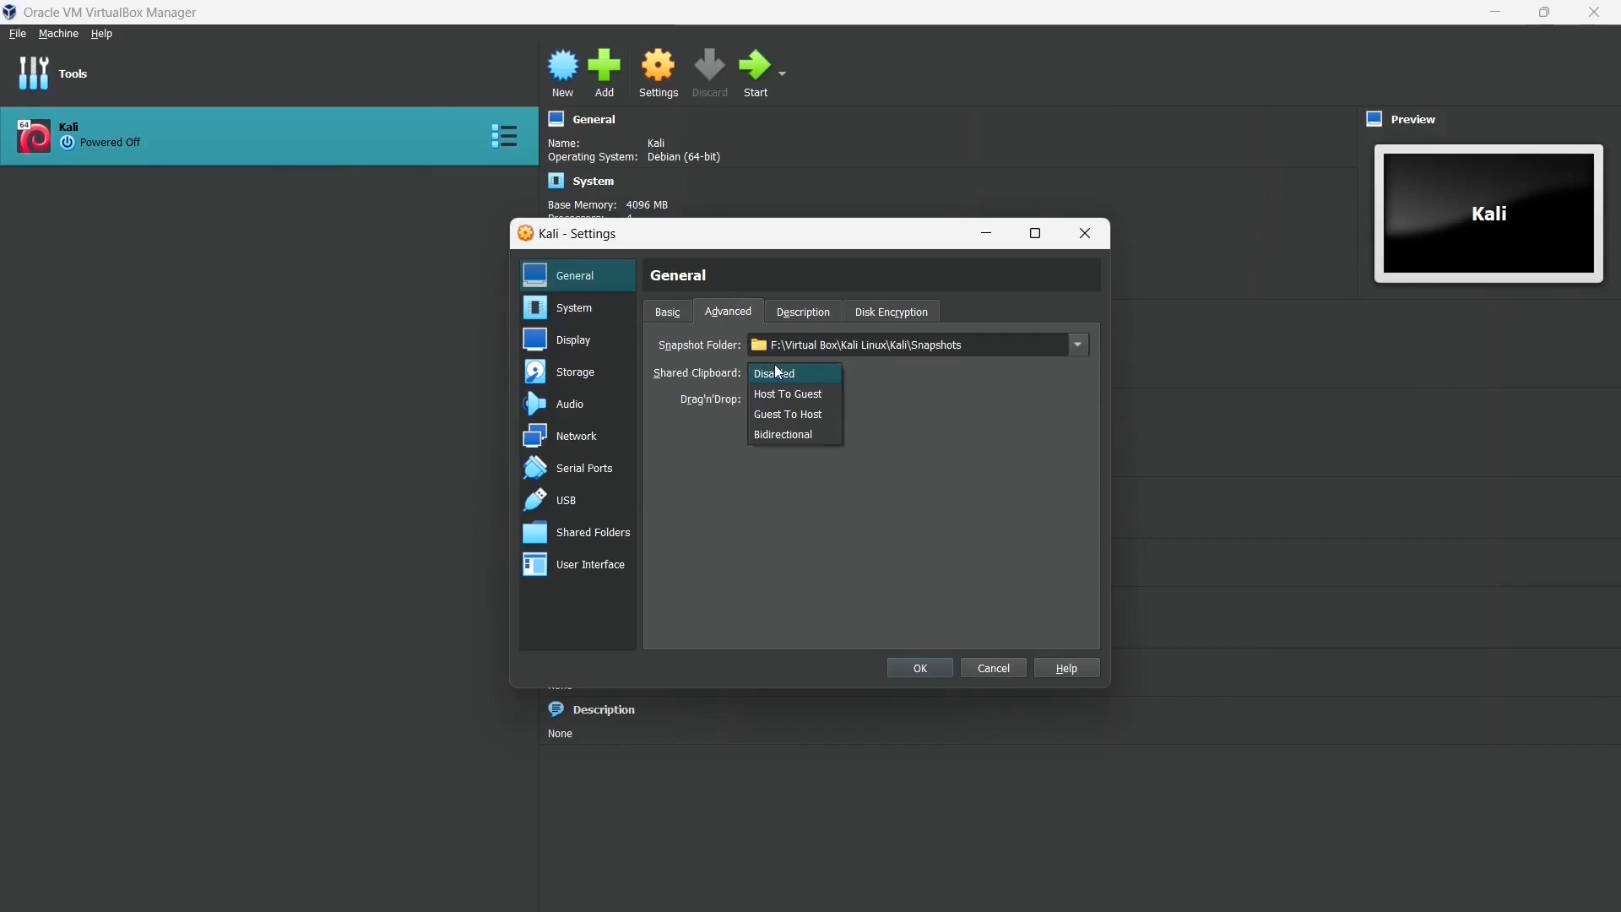
pyautogui.click(780, 436)
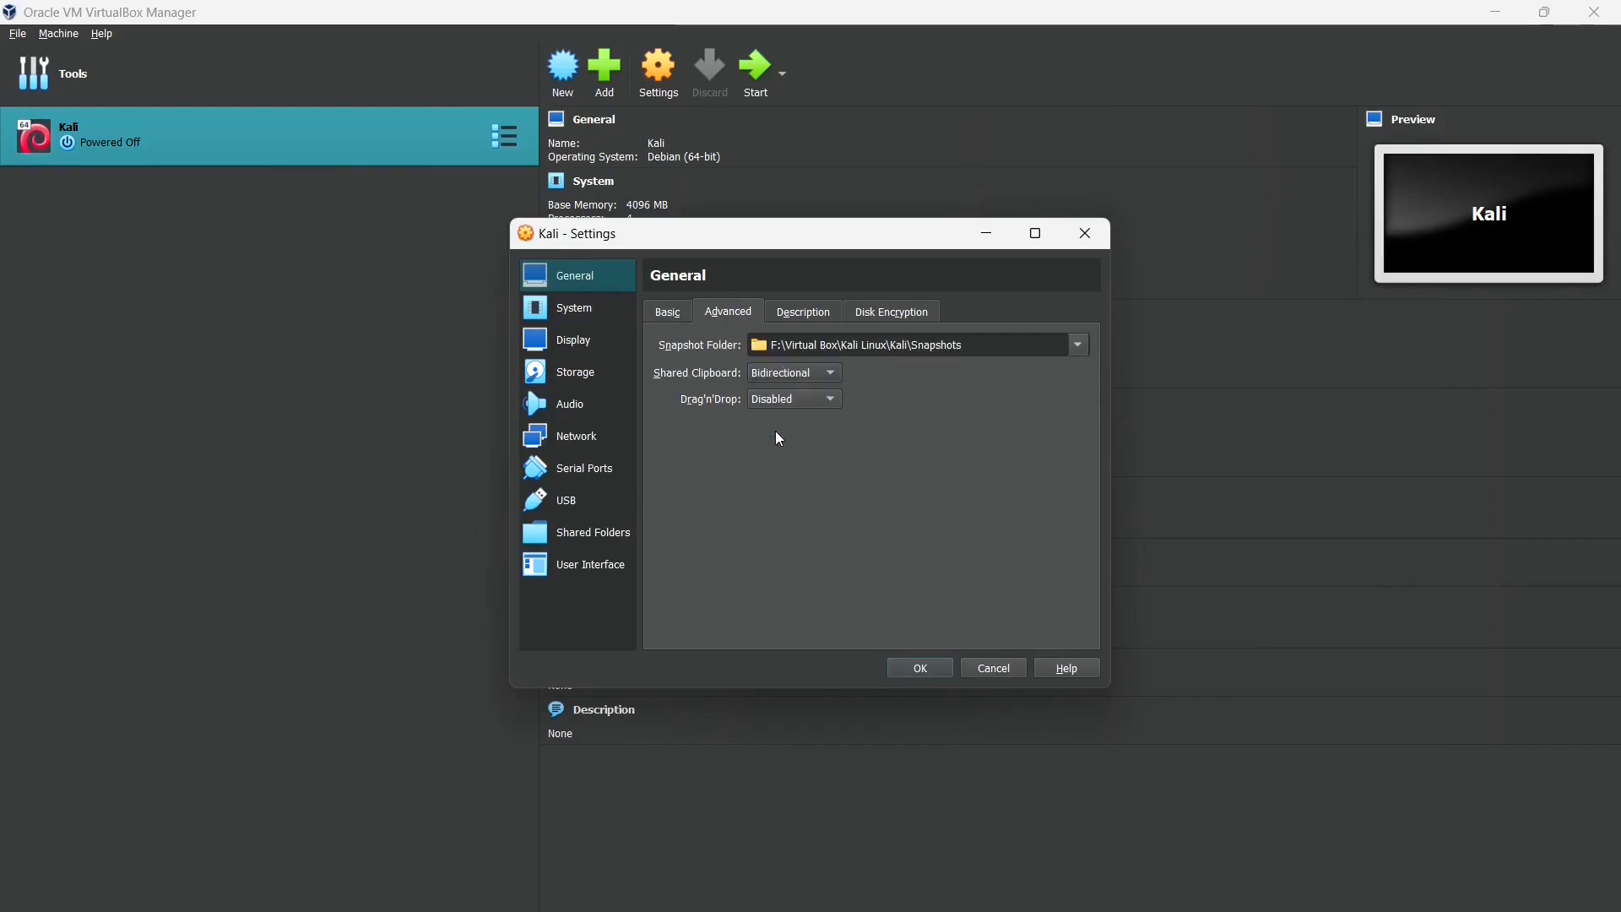
pyautogui.click(787, 401)
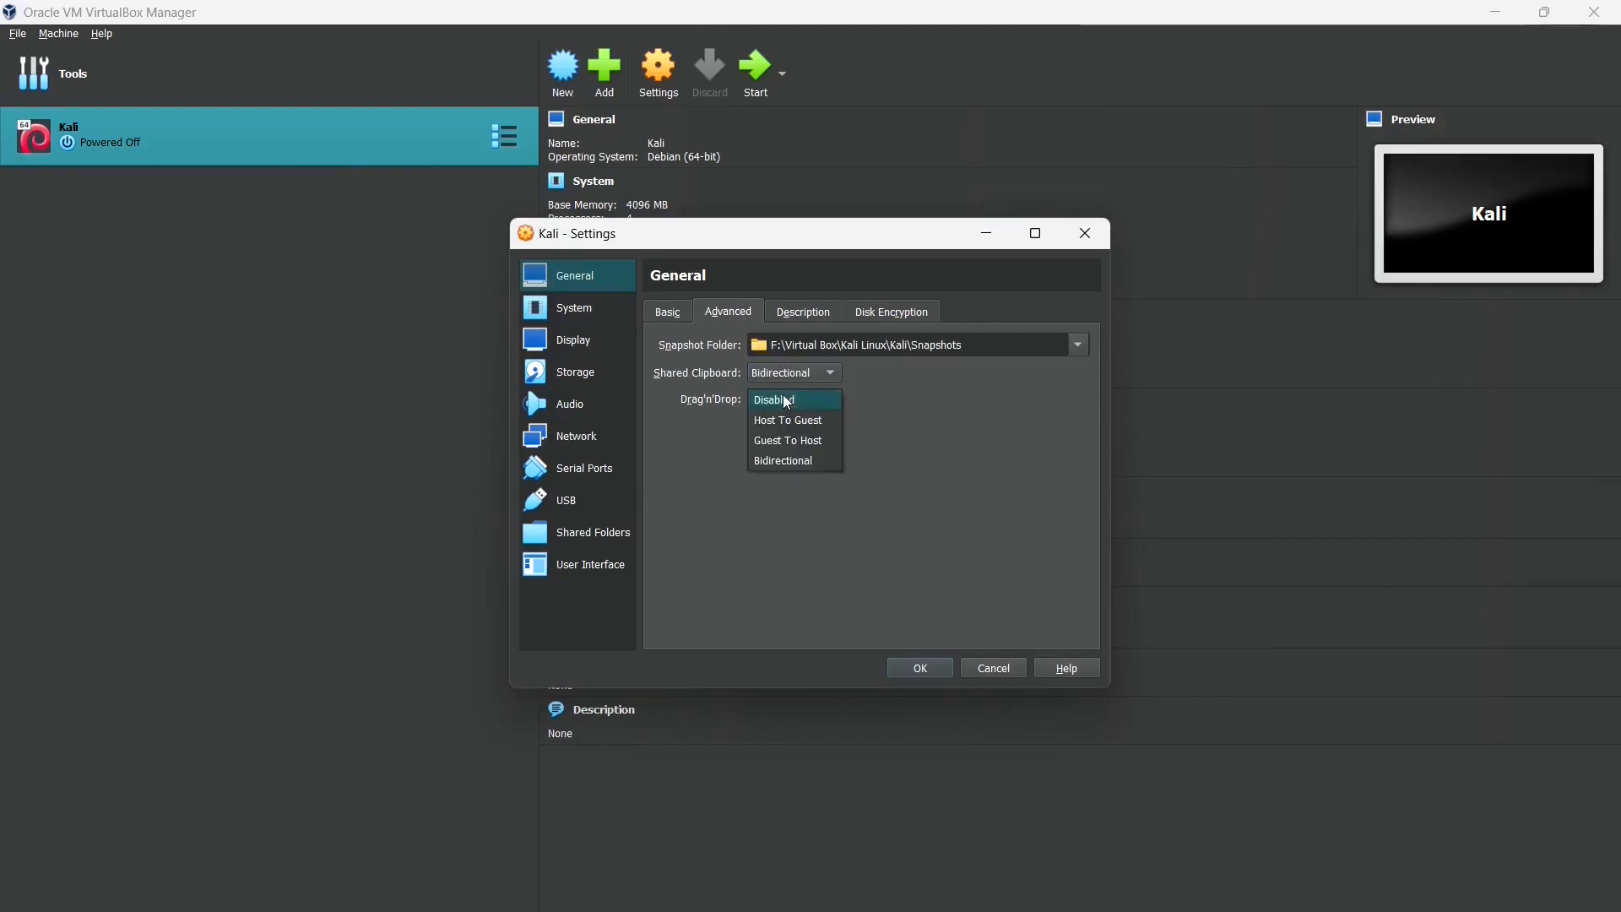
pyautogui.click(784, 461)
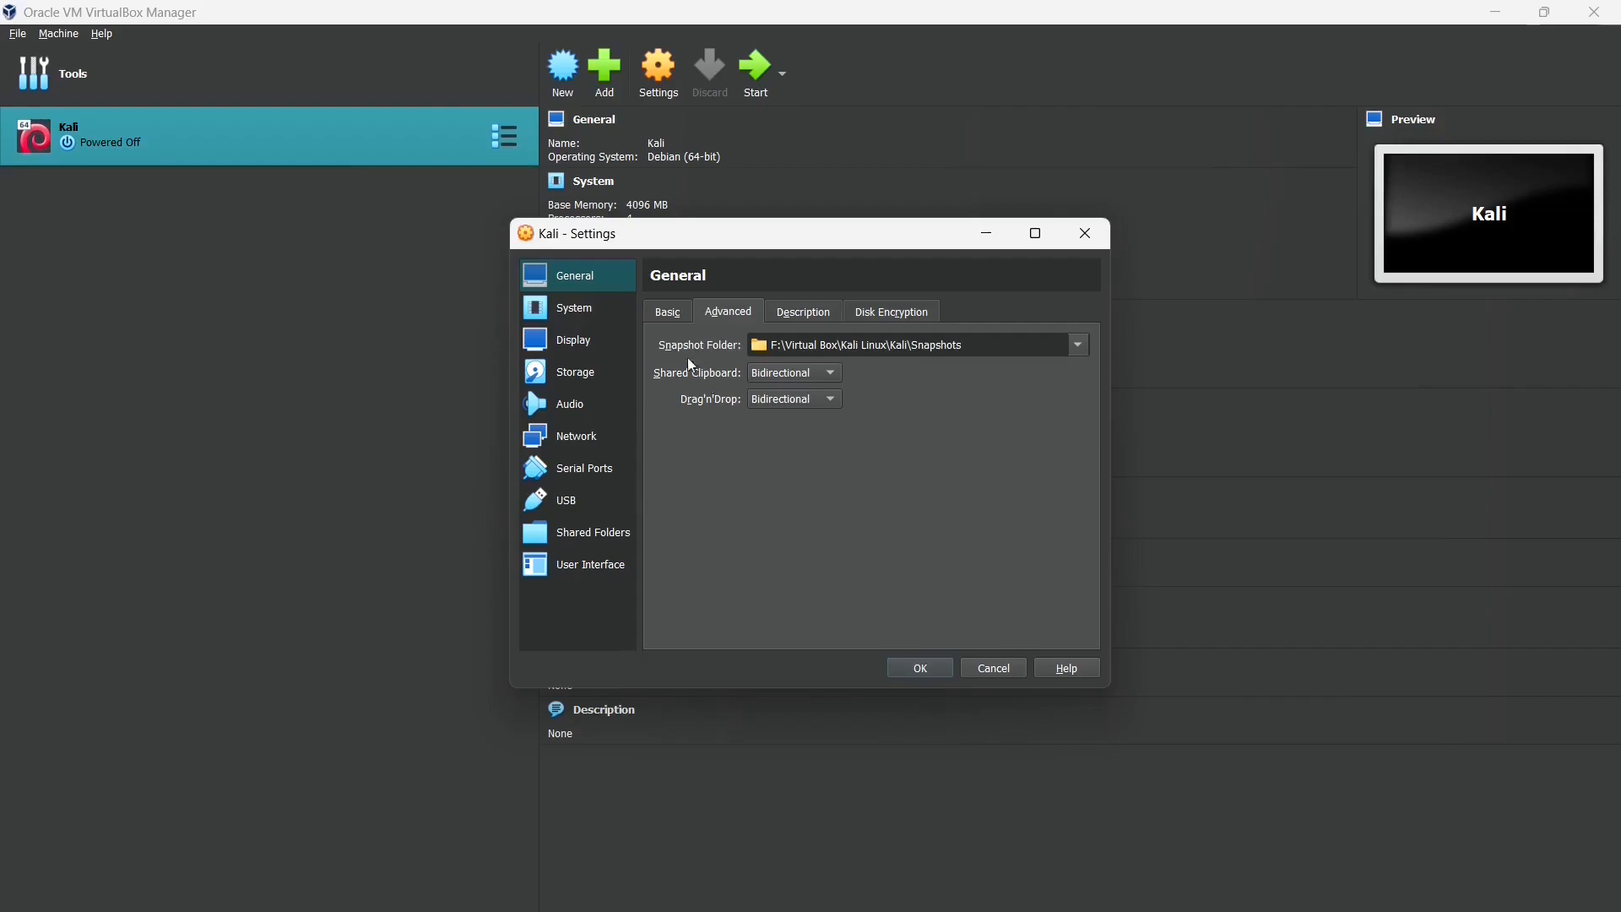
pyautogui.click(792, 314)
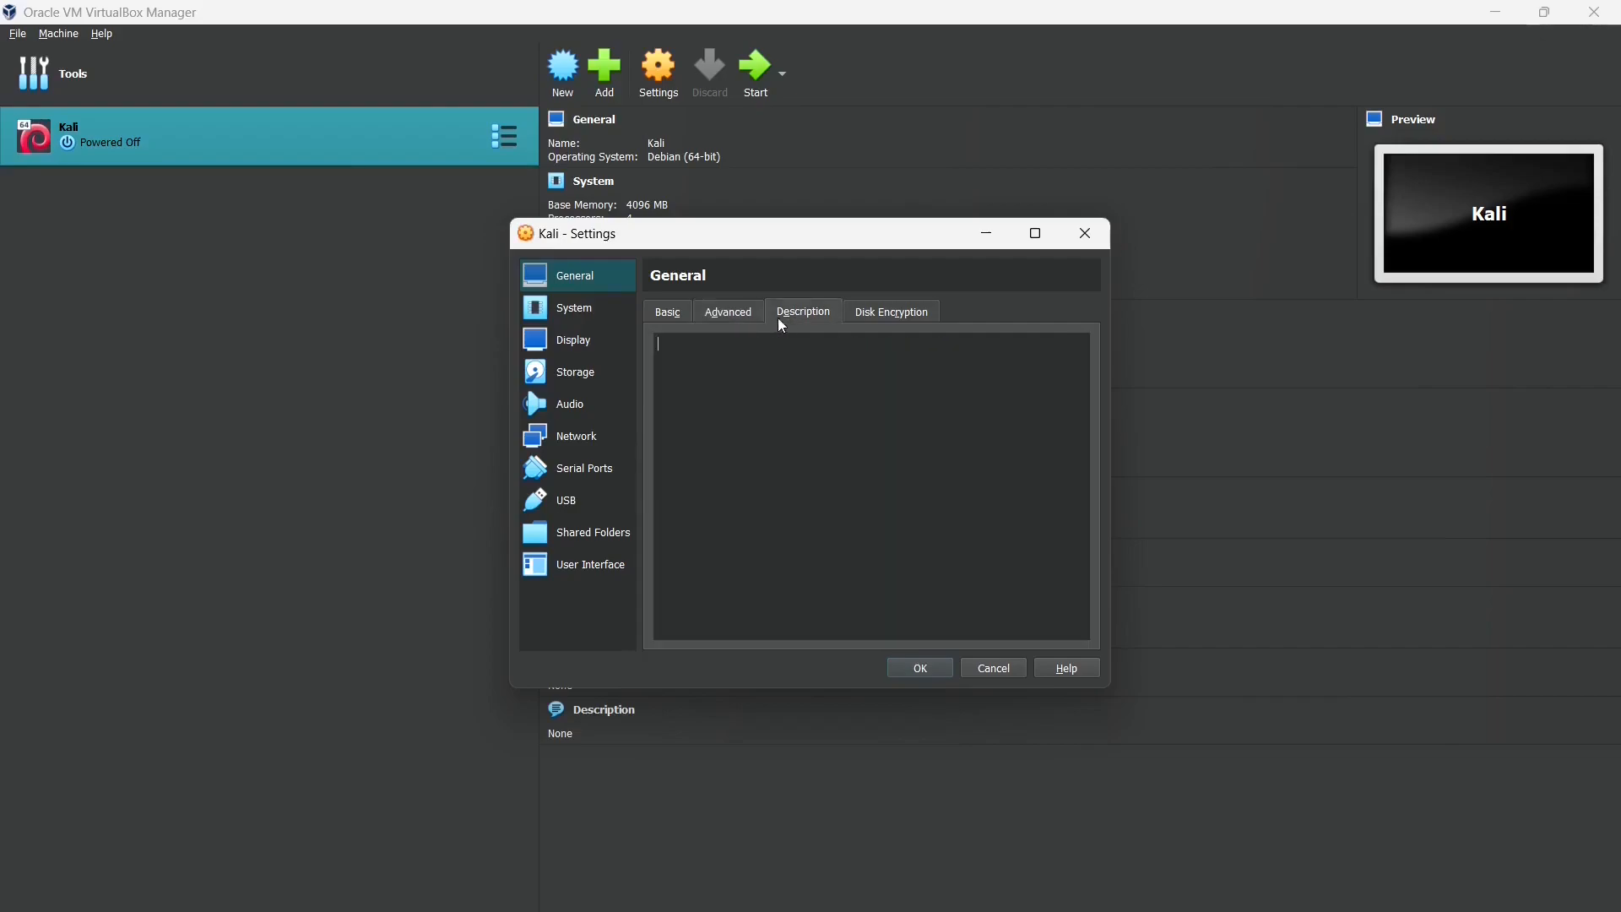
pyautogui.click(588, 309)
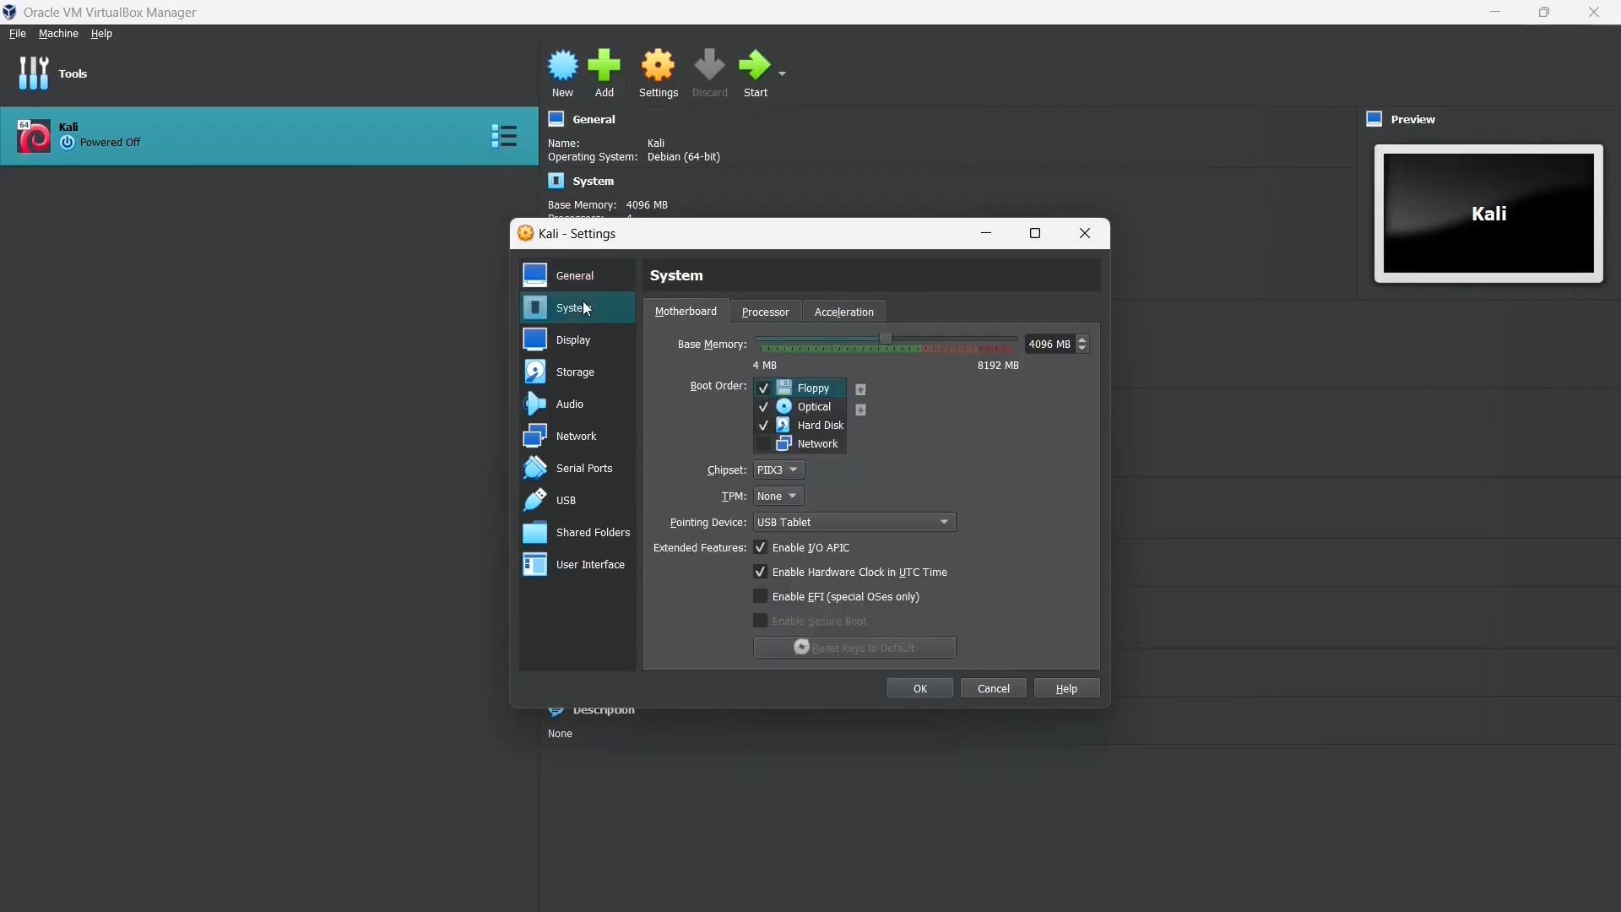
# - Review the System tabs, then set Display video memory to 128 MB
pyautogui.click(766, 314)
pyautogui.click(866, 312)
pyautogui.click(697, 313)
pyautogui.click(577, 342)
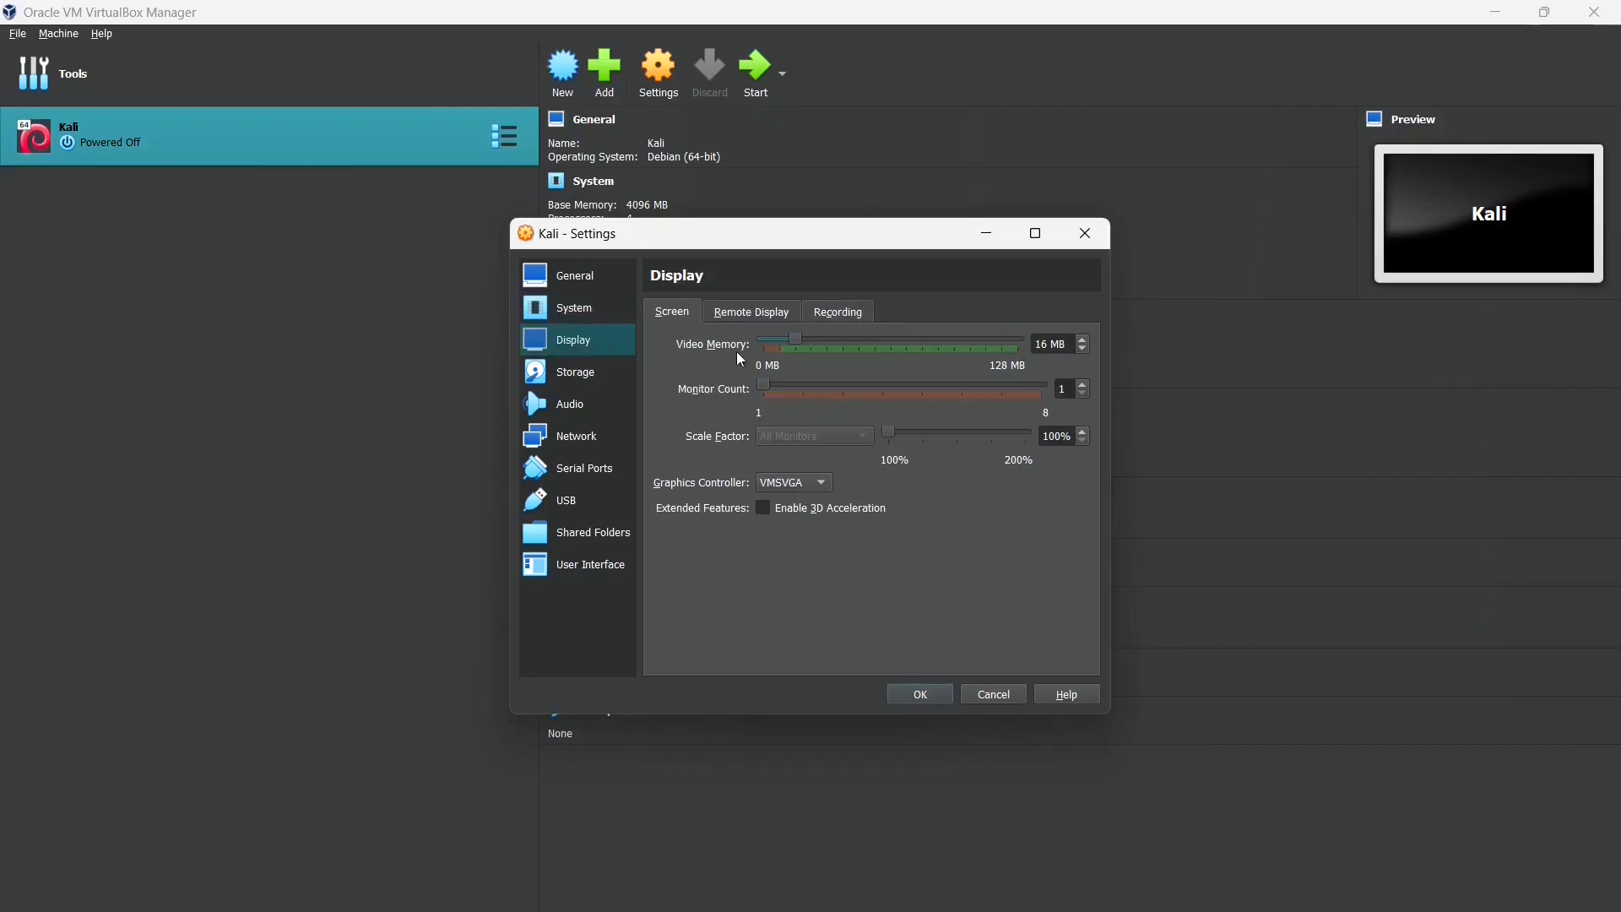
pyautogui.moveTo(795, 339); pyautogui.dragTo(1047, 351)
# - Attach kali-linux-2023.1-installer-amd64.iso to the empty IDE optical drive and save with OK
pyautogui.click(573, 374)
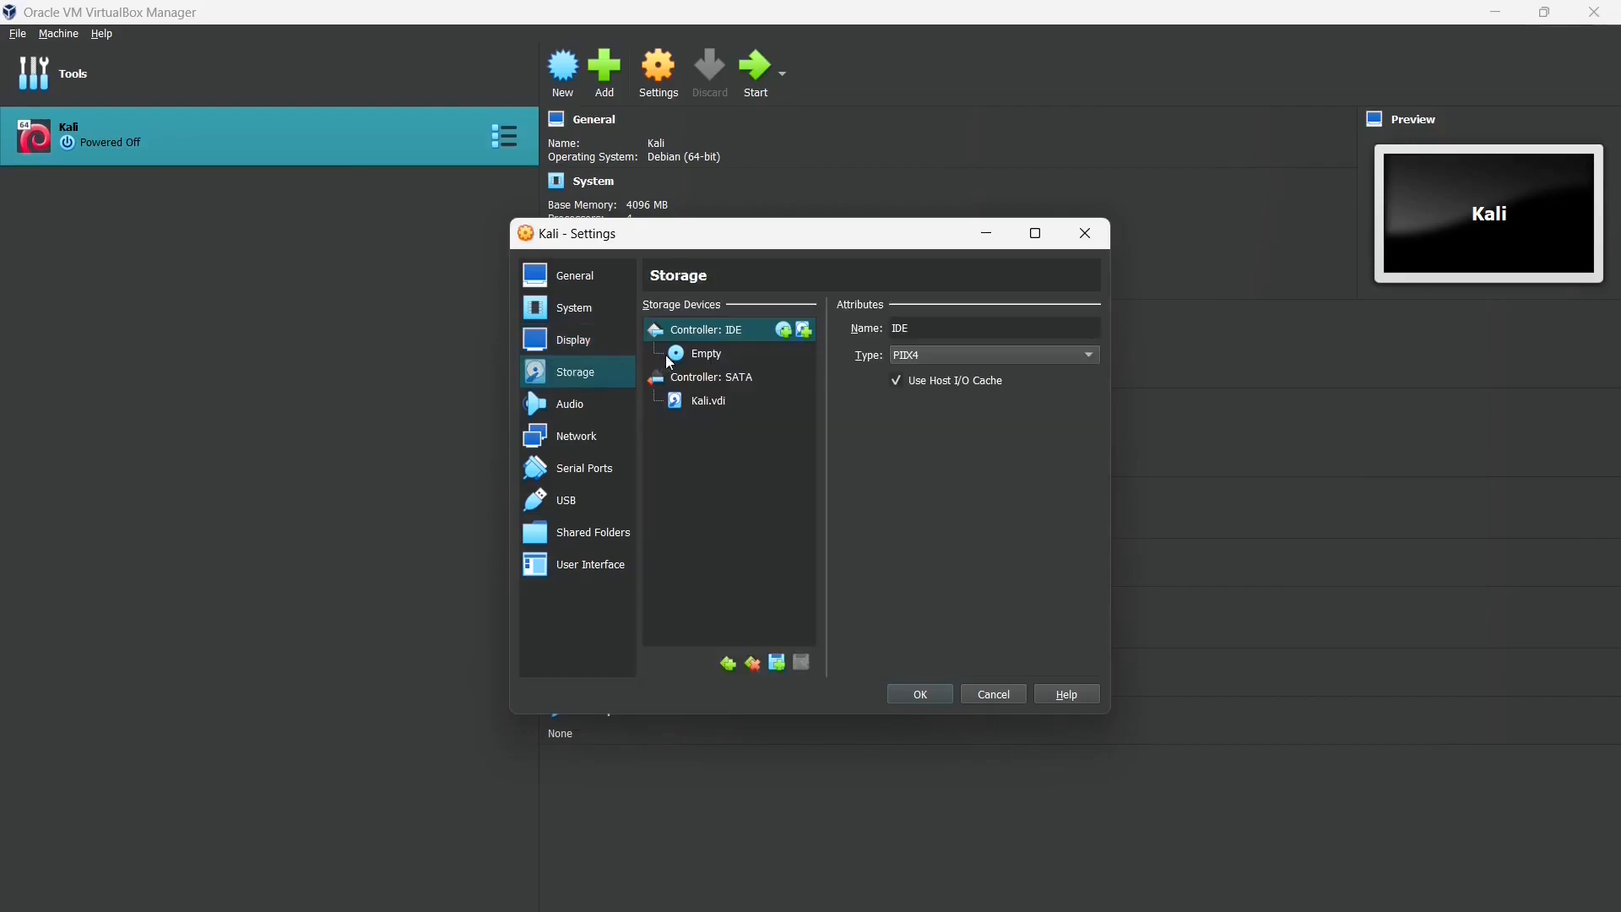
pyautogui.click(714, 356)
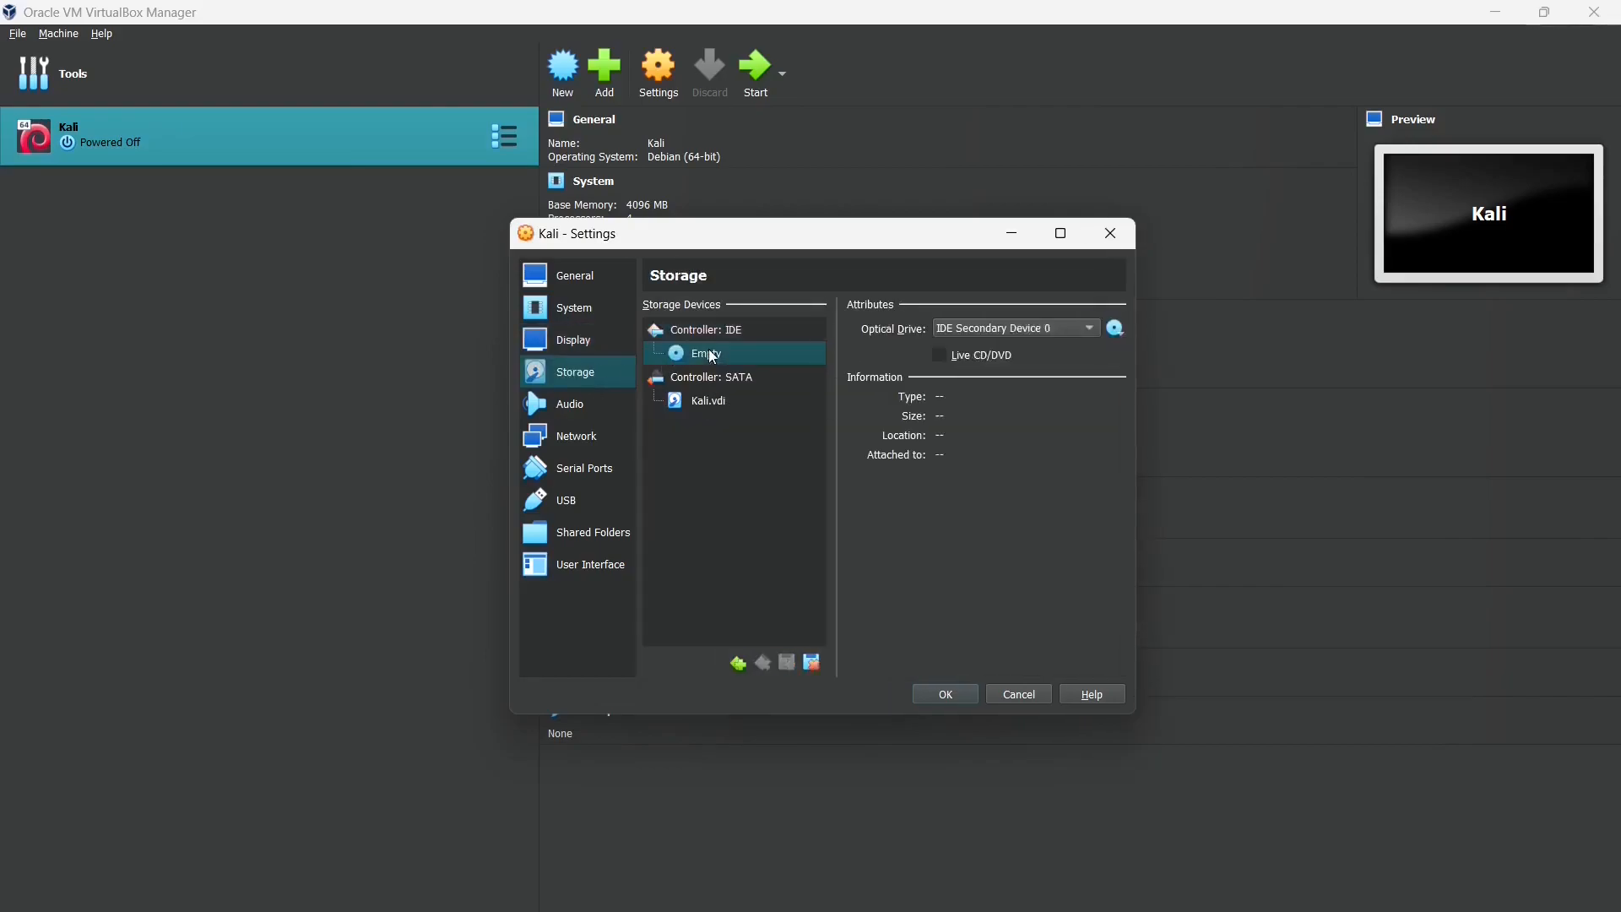
pyautogui.click(1116, 333)
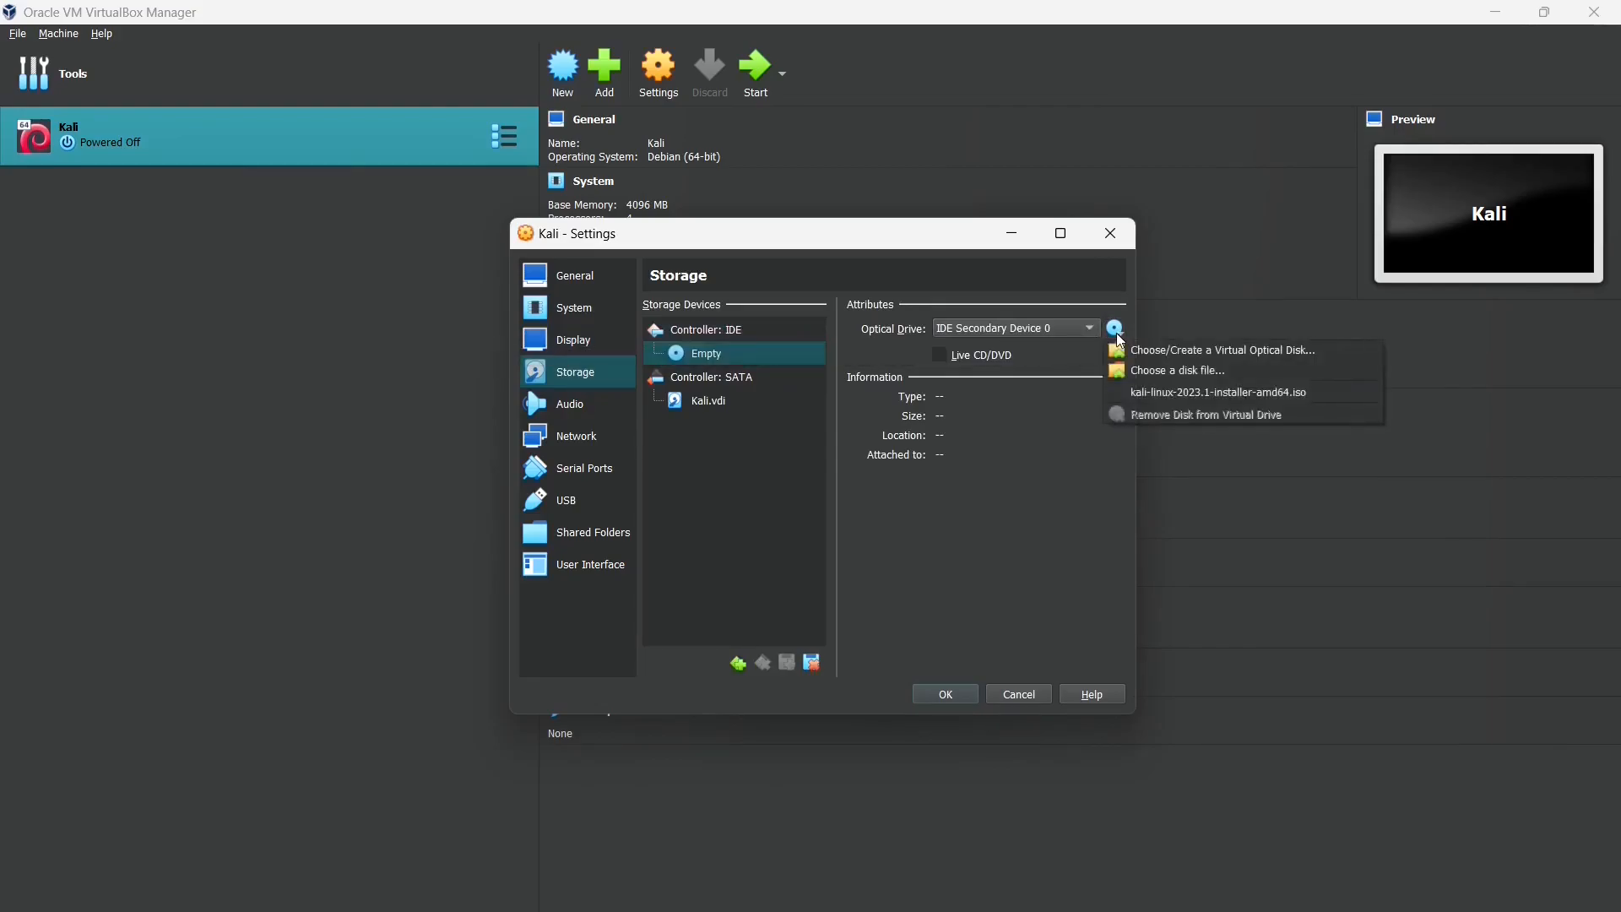
pyautogui.click(1152, 376)
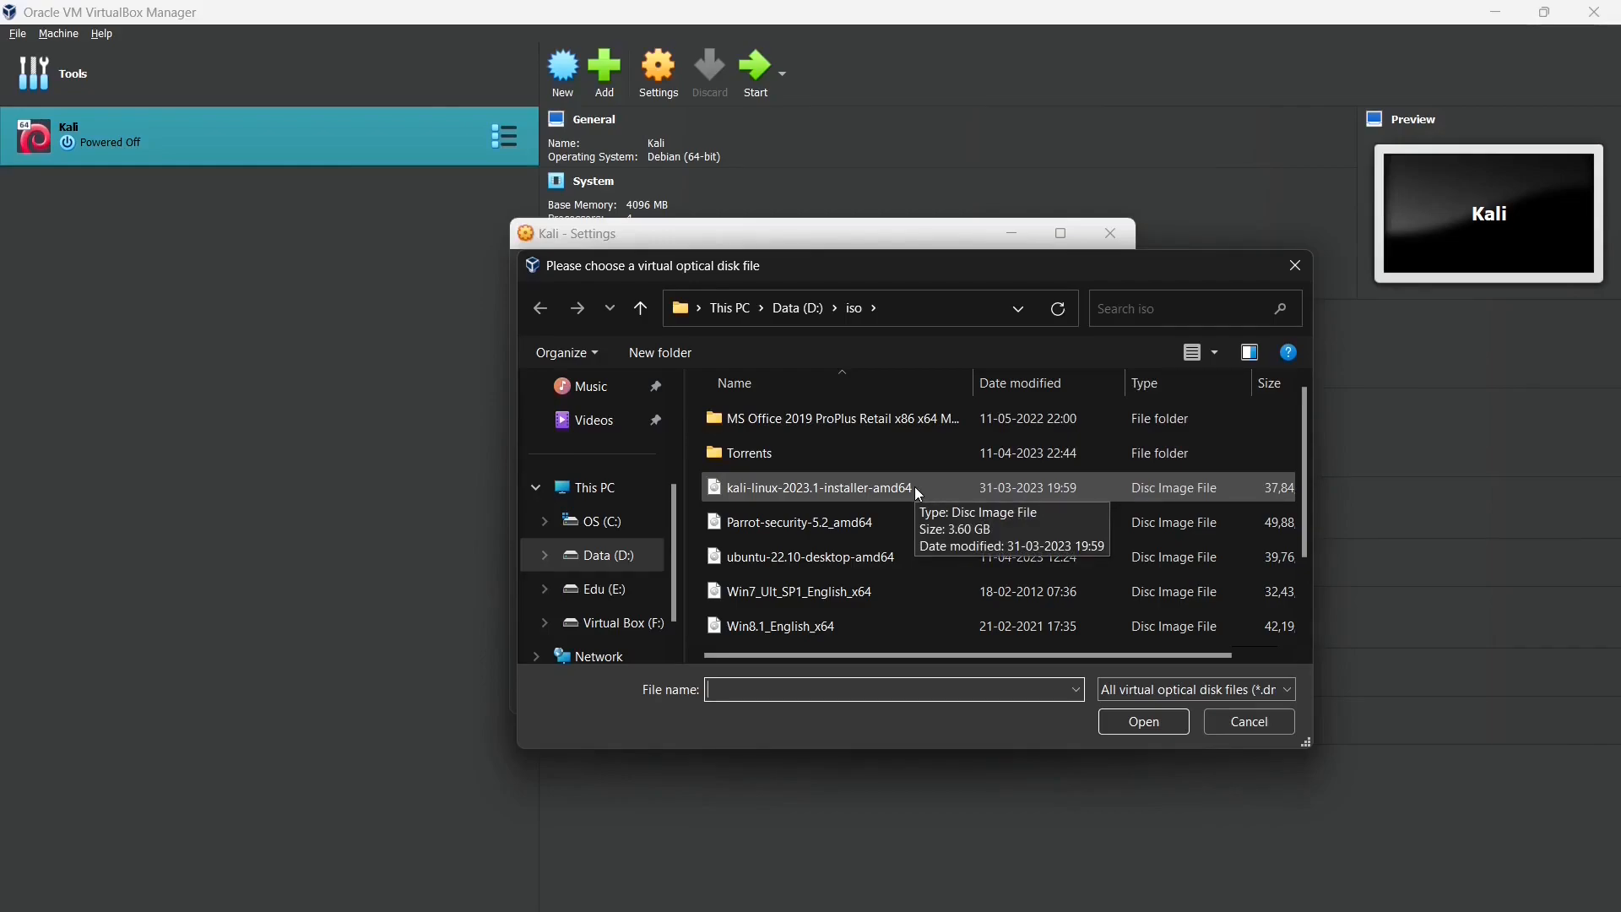
pyautogui.click(741, 490)
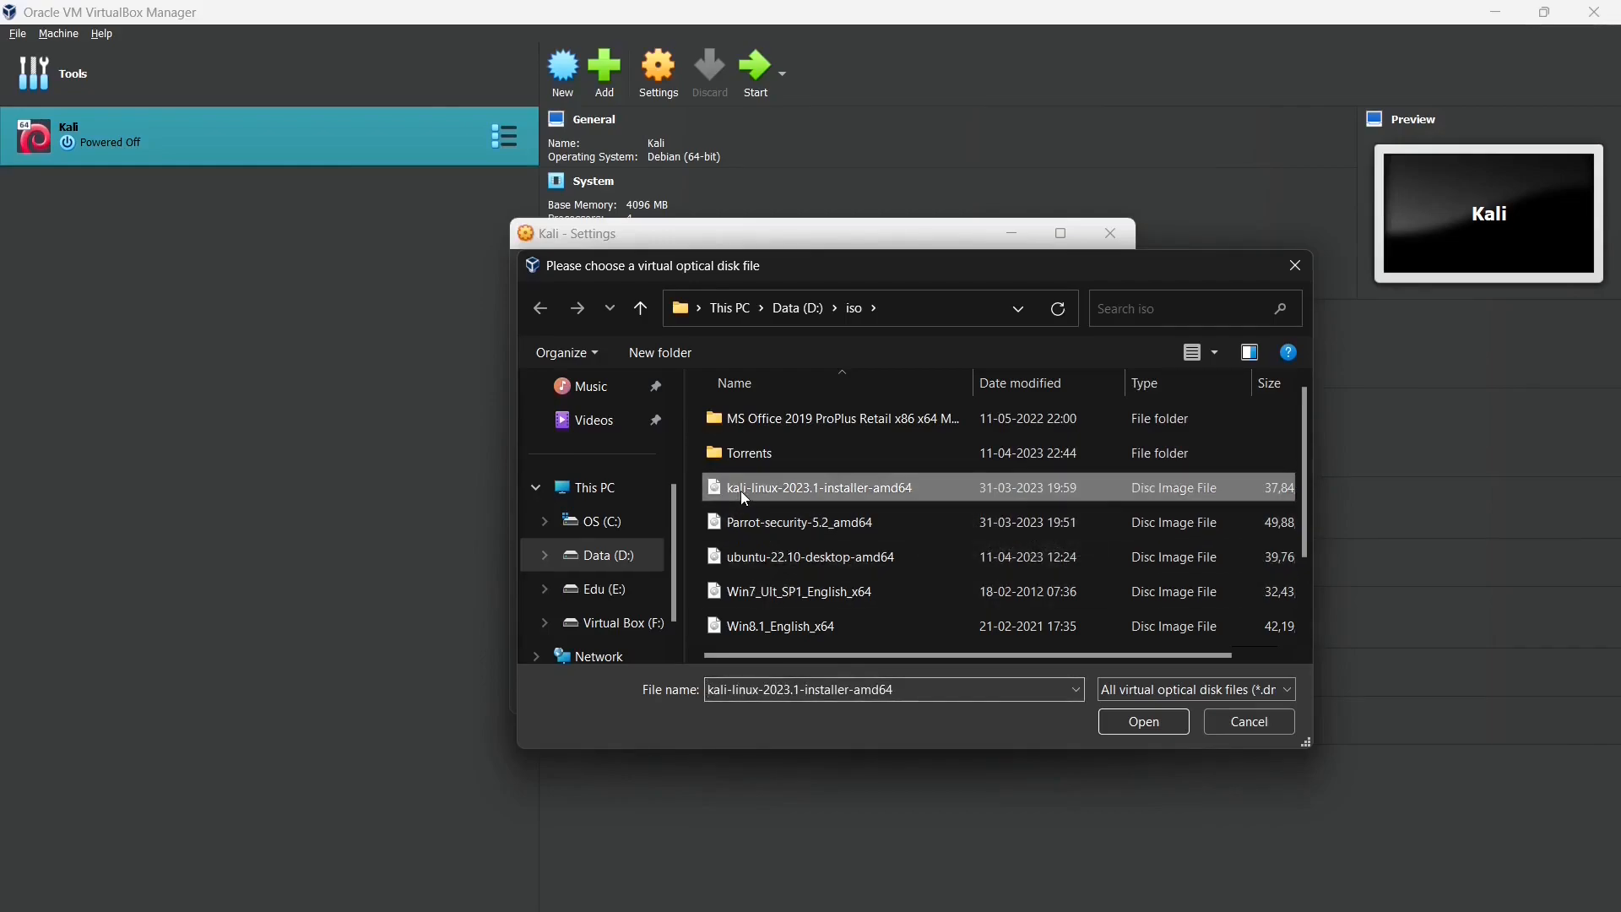
pyautogui.click(1121, 716)
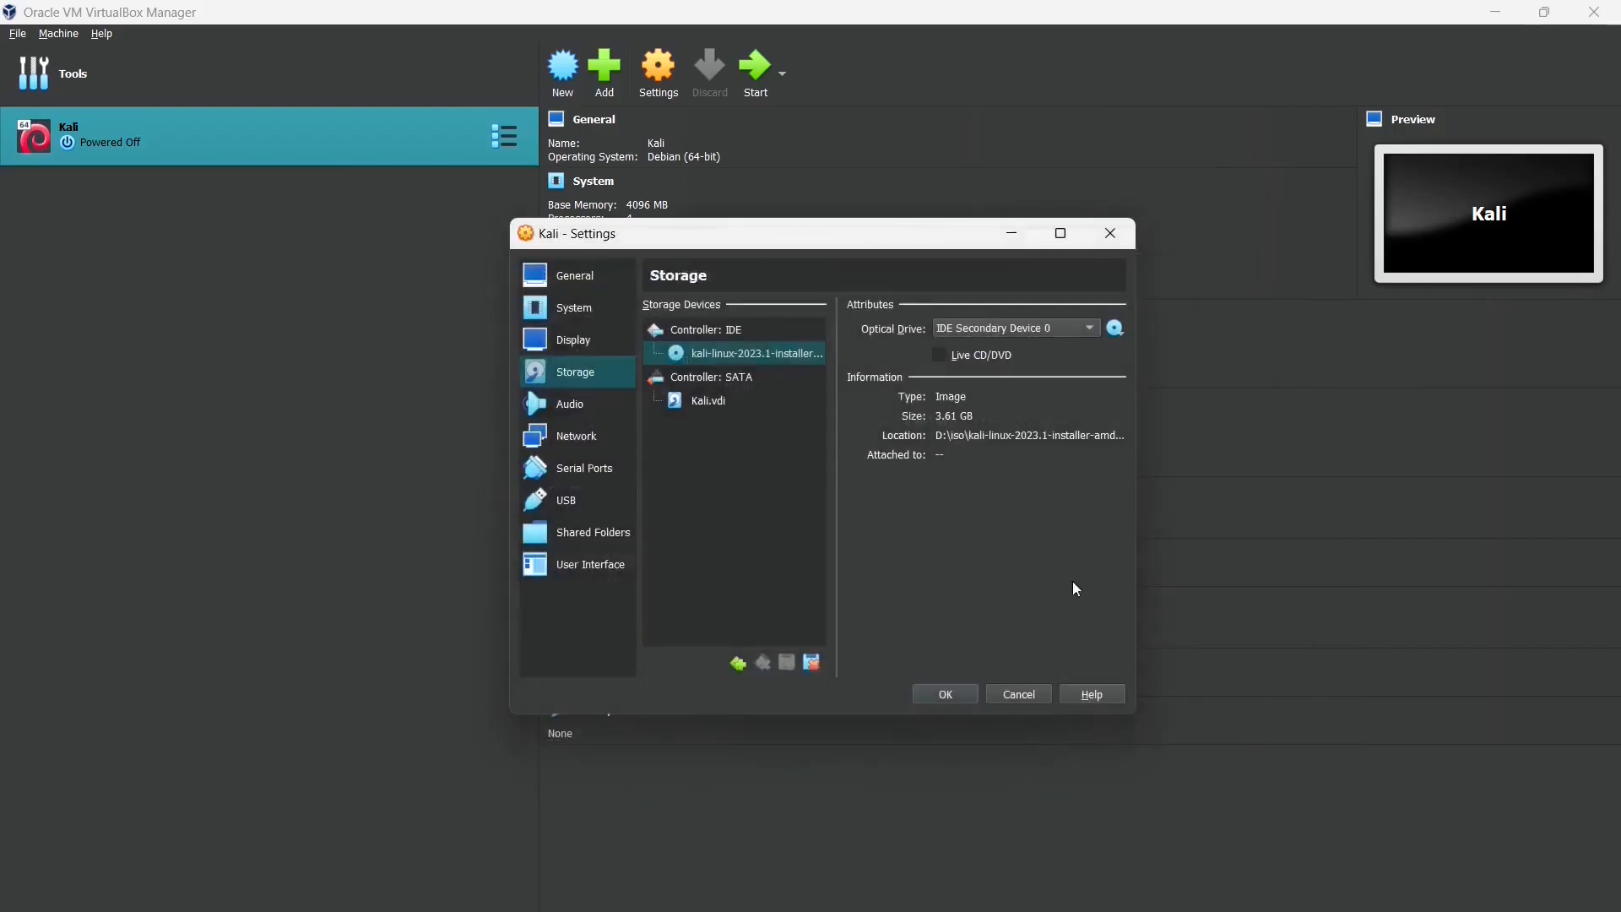
pyautogui.click(945, 695)
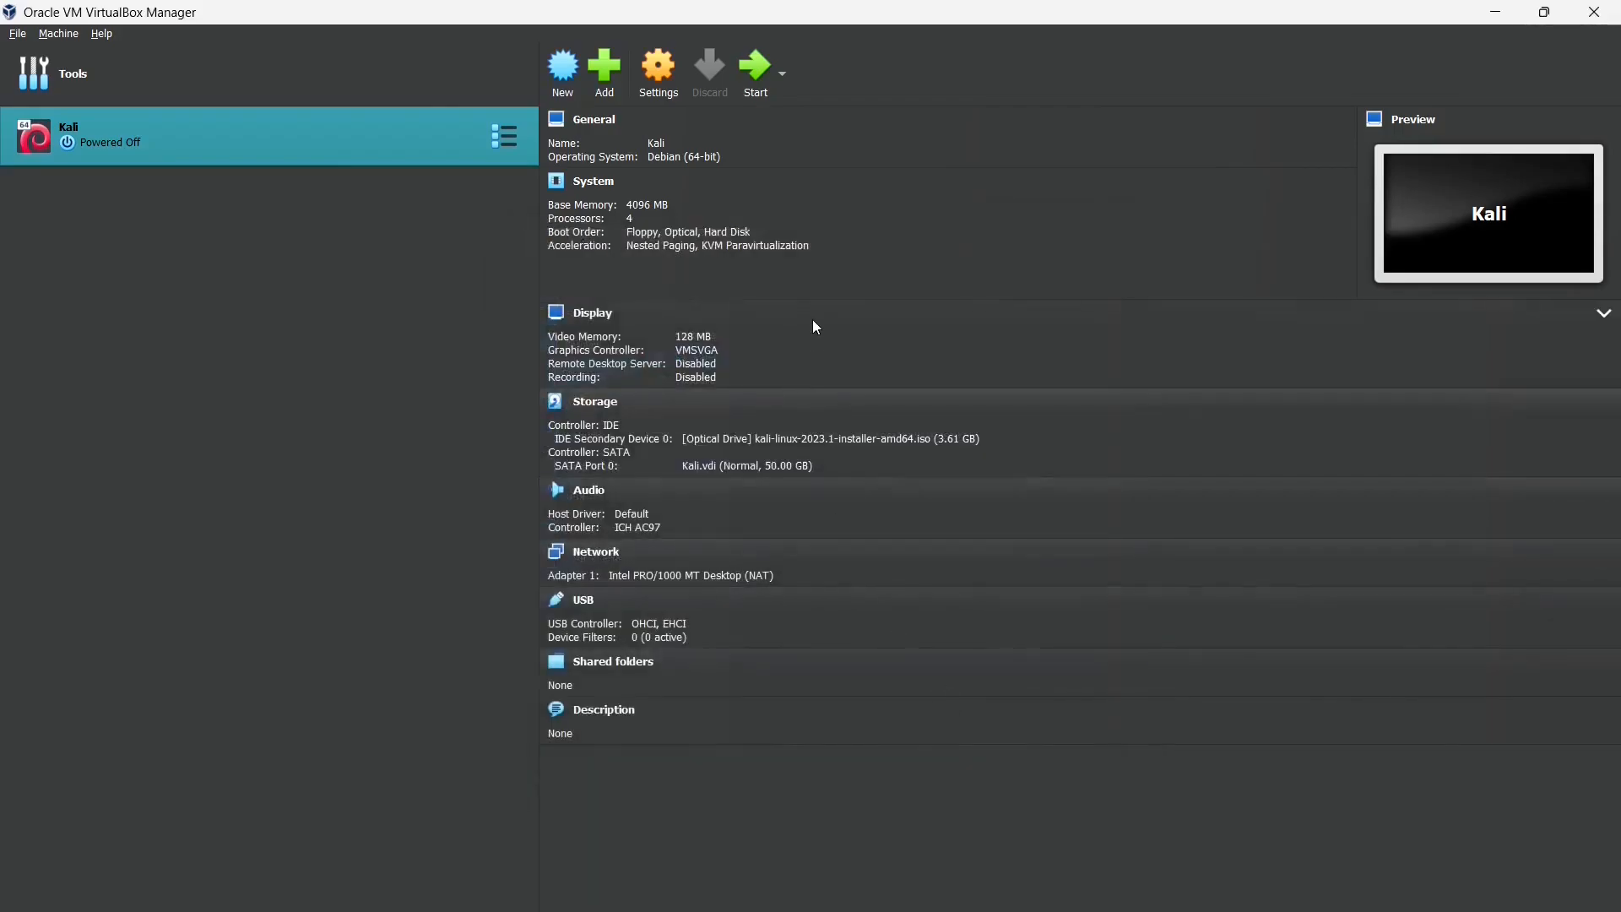
# - Start the Kali VM so it boots the installer ISO, and maximize the VM window
pyautogui.click(752, 63)
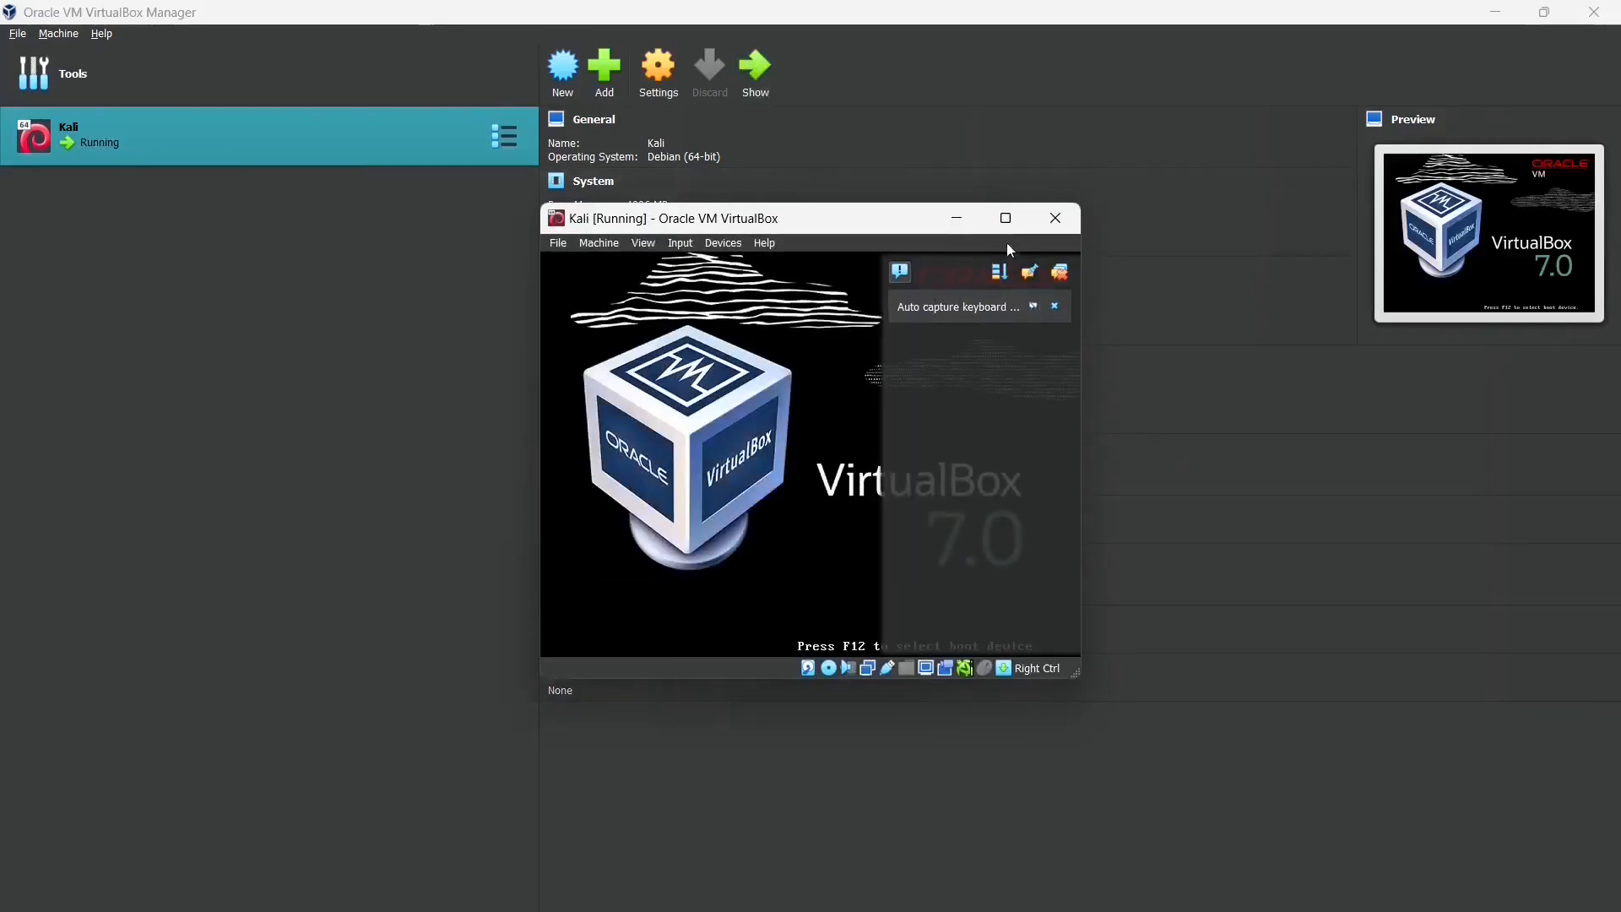
pyautogui.click(1006, 219)
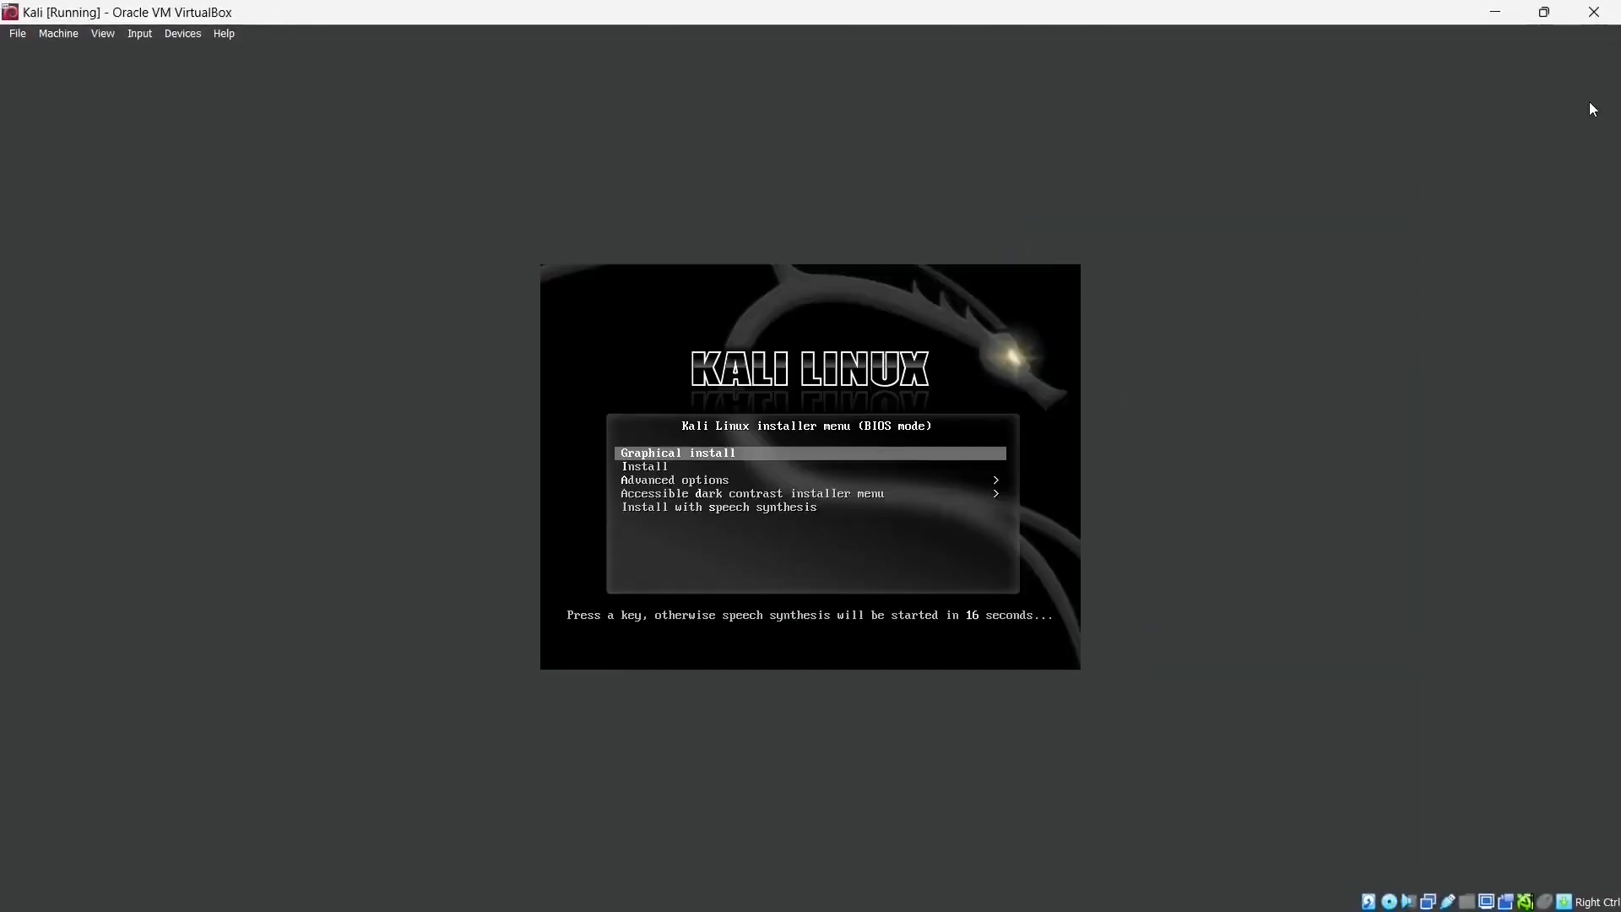
# - Launch Graphical install, then choose English language, India location and the American English keymap
pyautogui.press('Return')
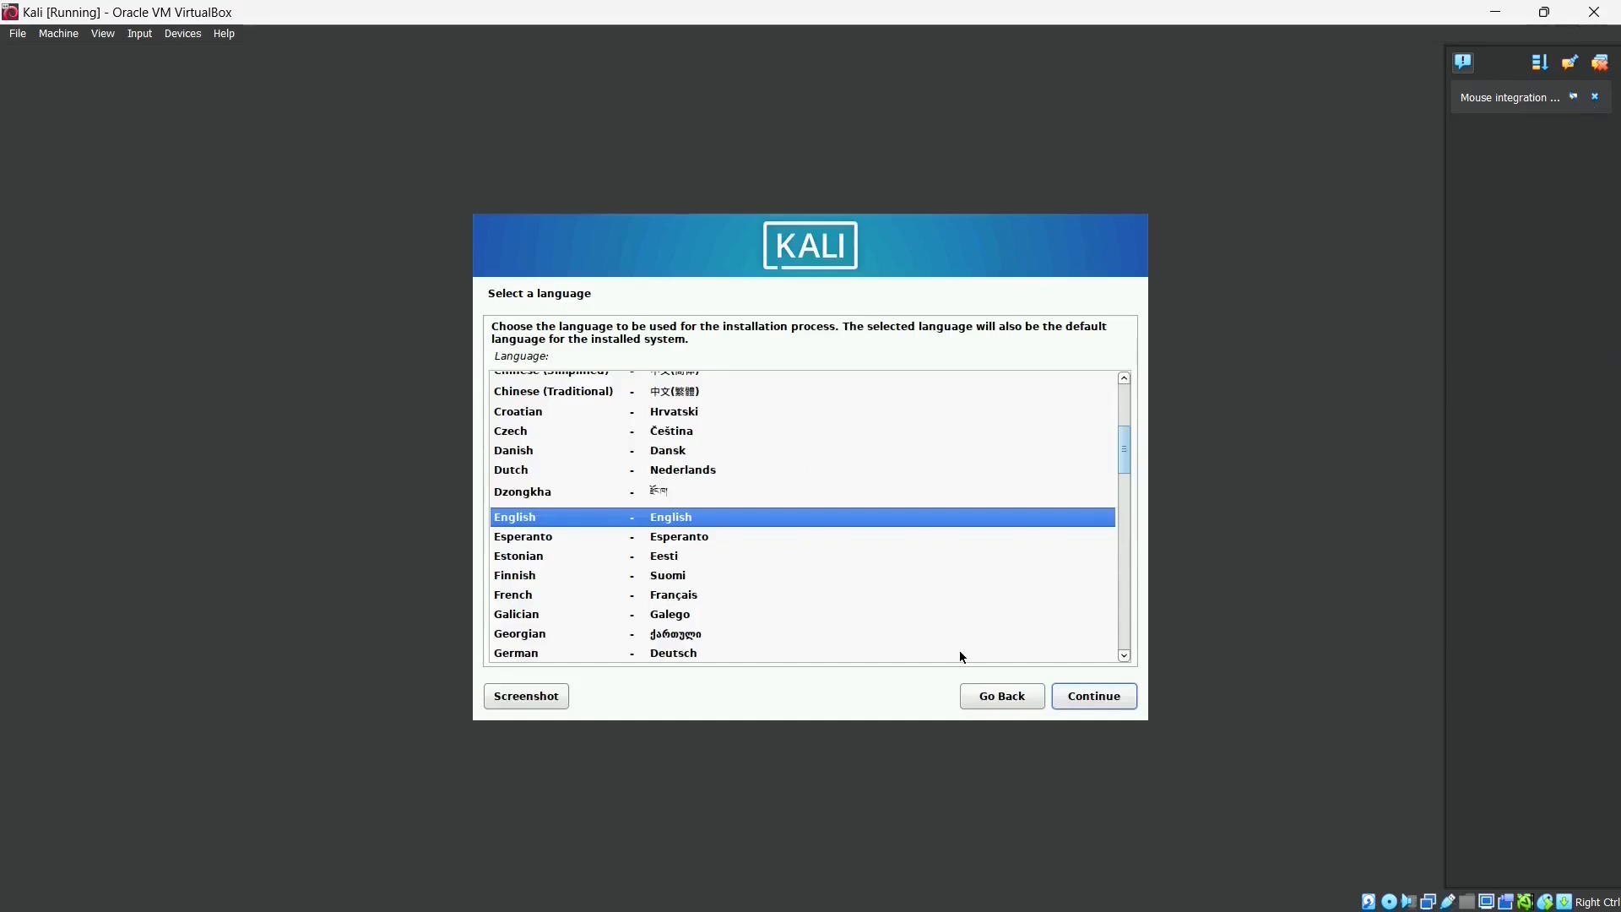
pyautogui.click(1086, 699)
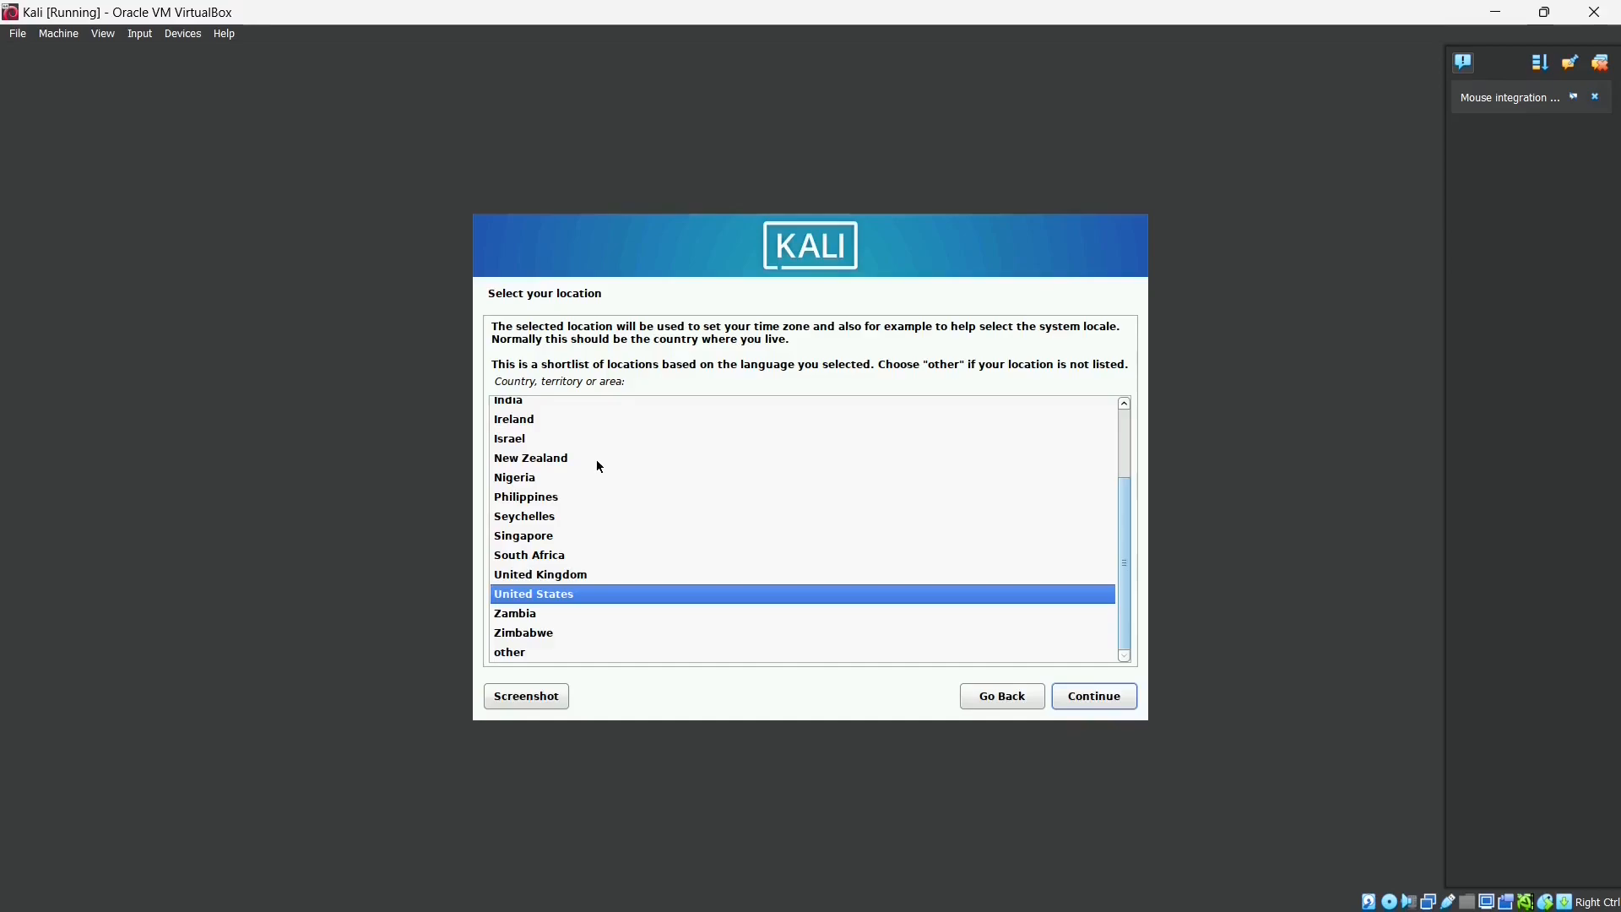
pyautogui.scroll(1, 596, 460)
pyautogui.click(517, 442)
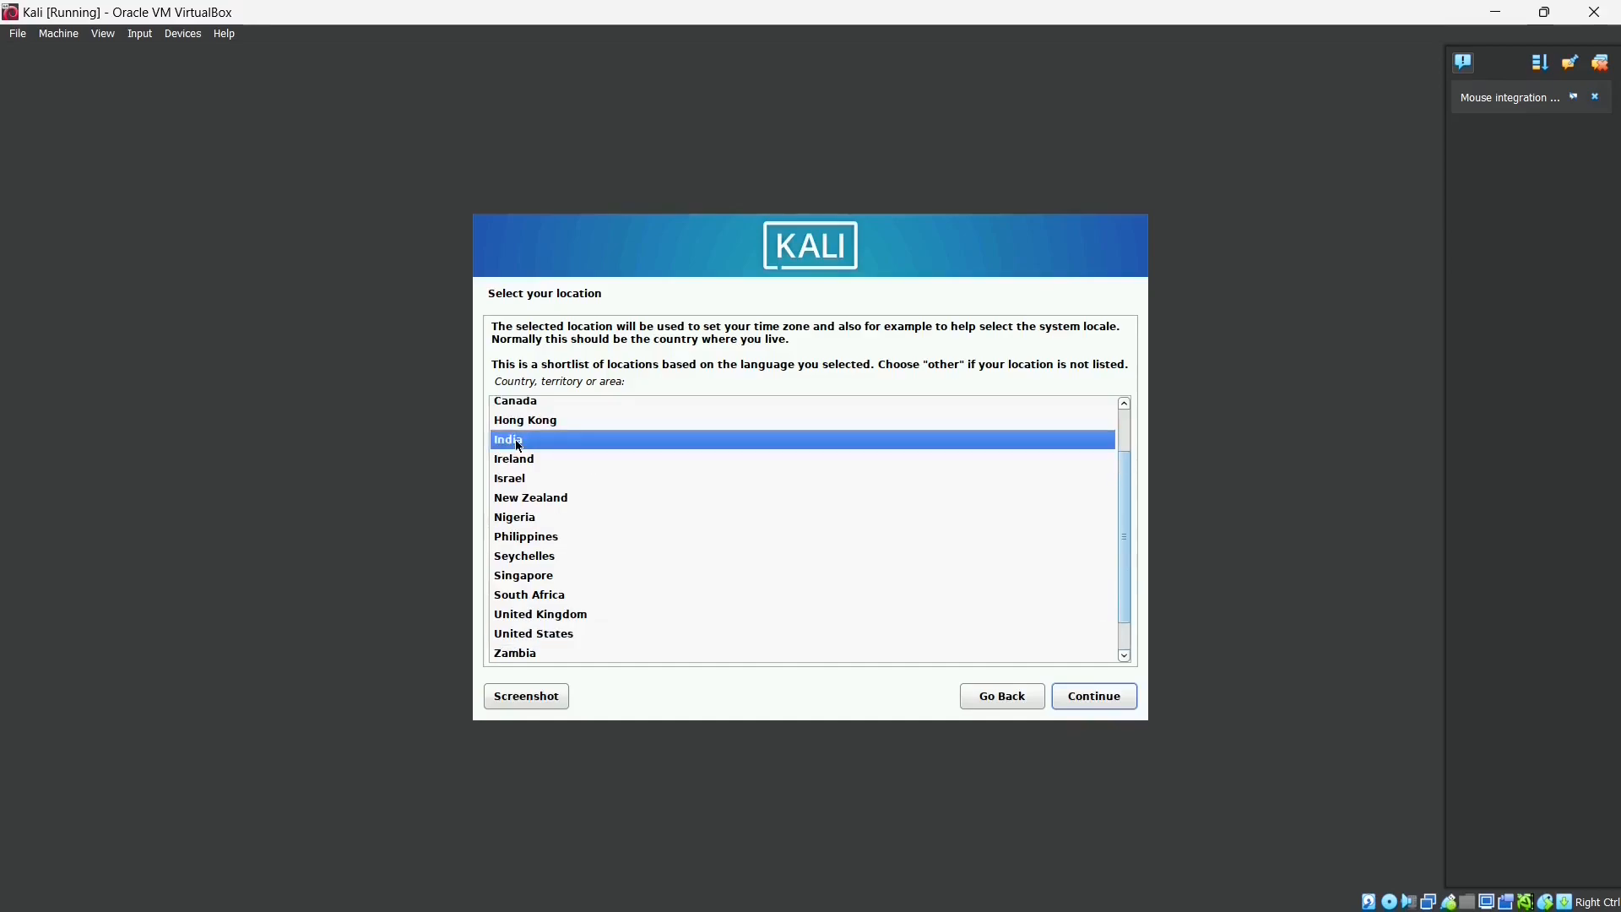
pyautogui.click(1083, 698)
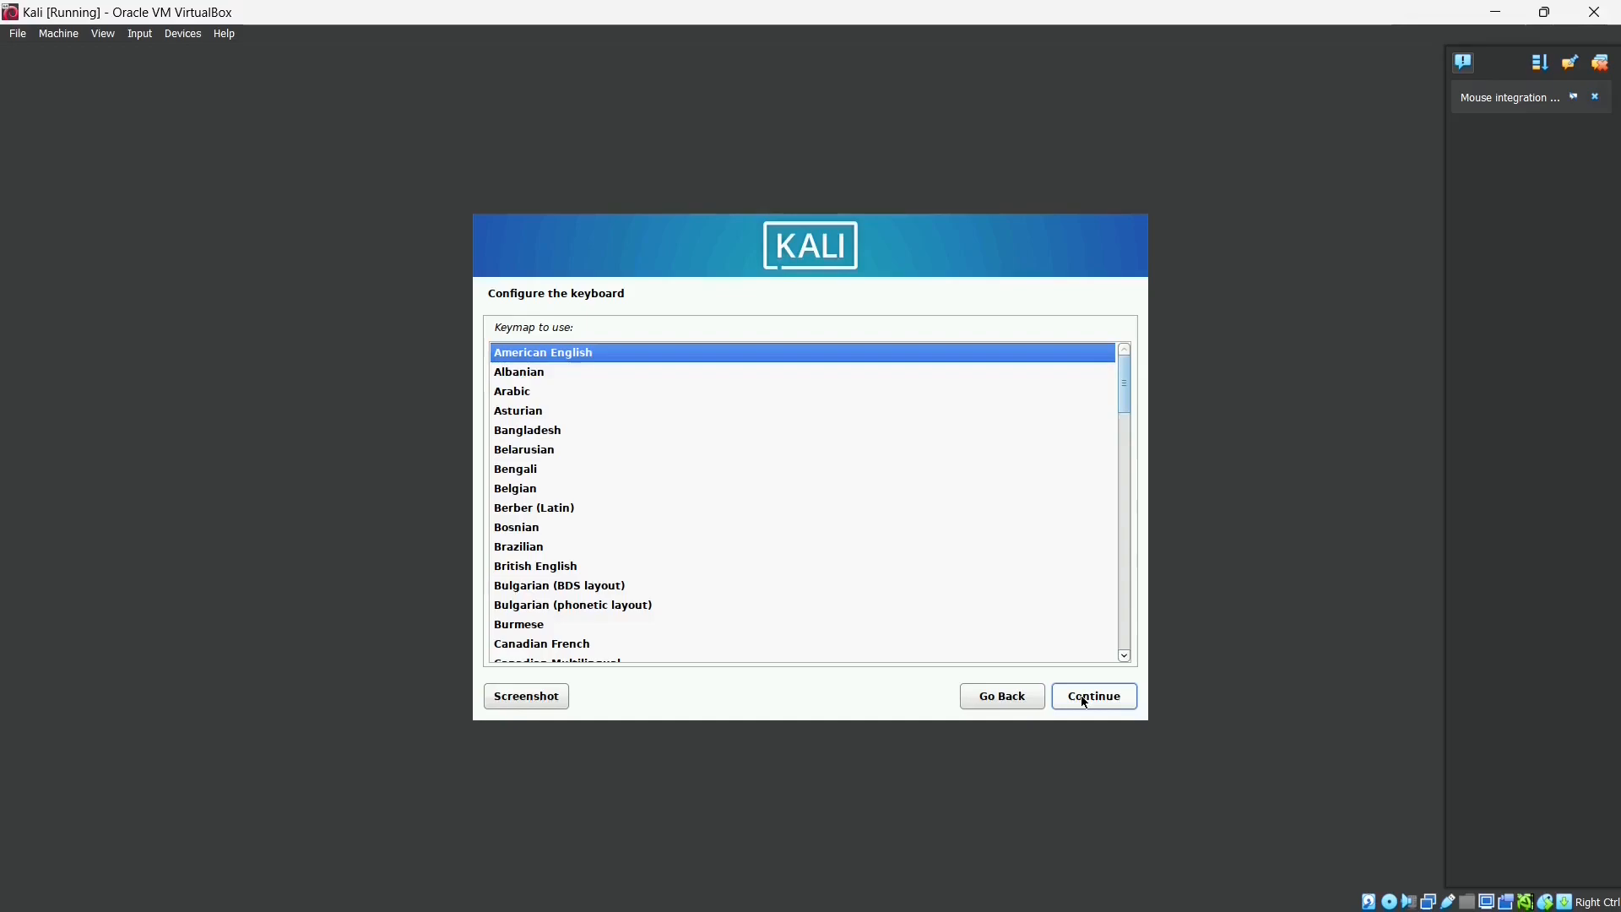
pyautogui.click(1086, 701)
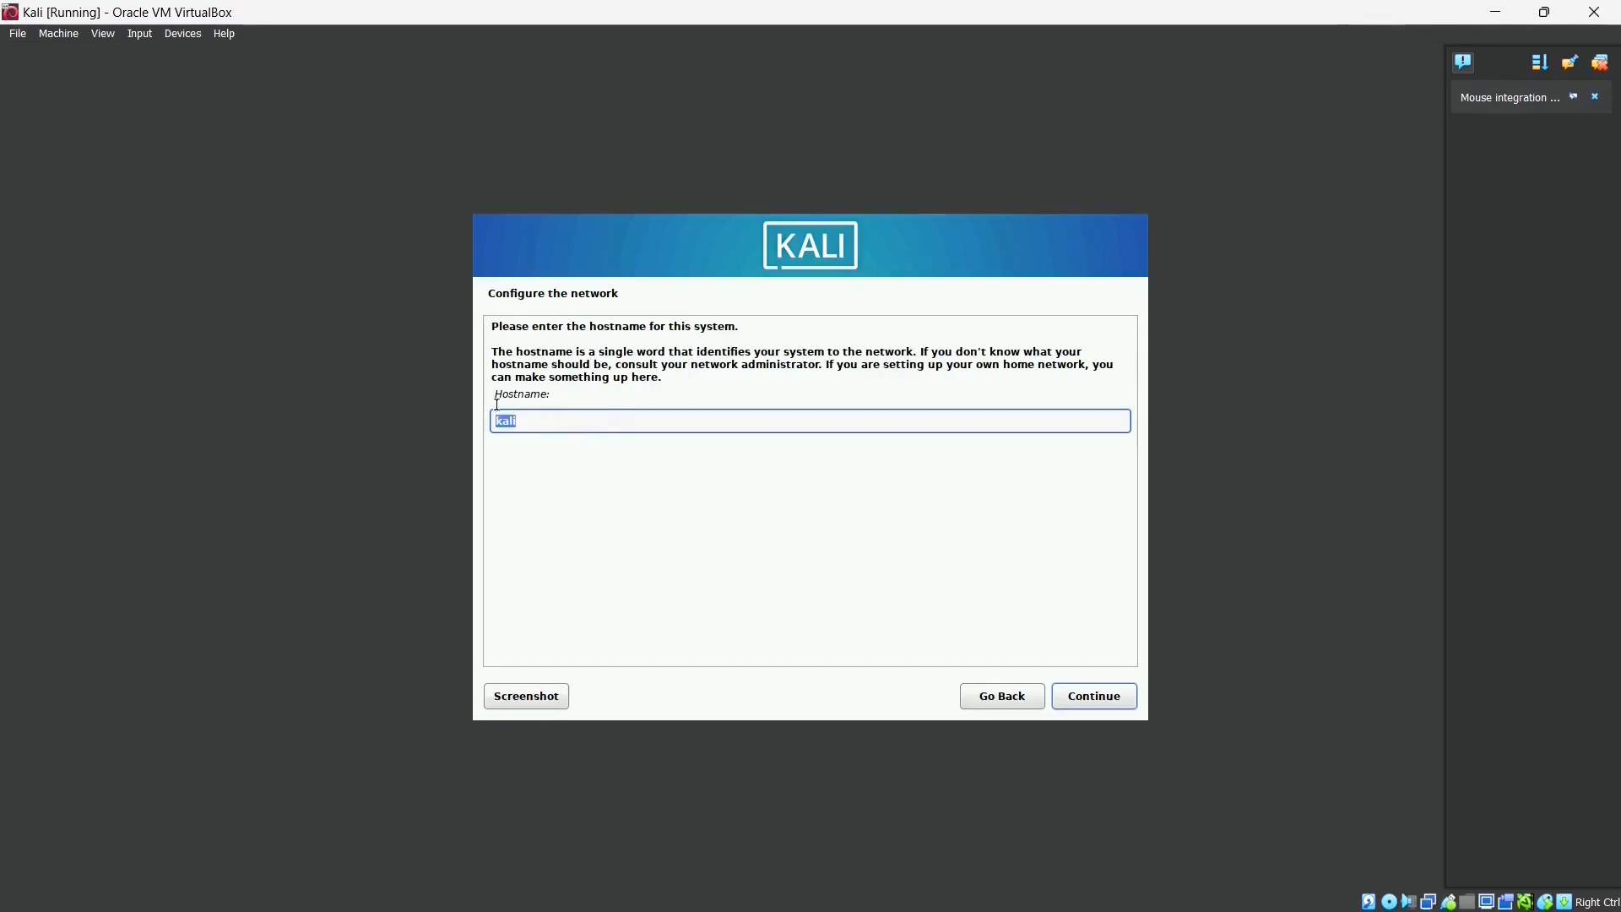
# - Dismiss the drag-and-drop error and keep the hostname 'kali'
pyautogui.moveTo(503, 405); pyautogui.dragTo(474, 402)
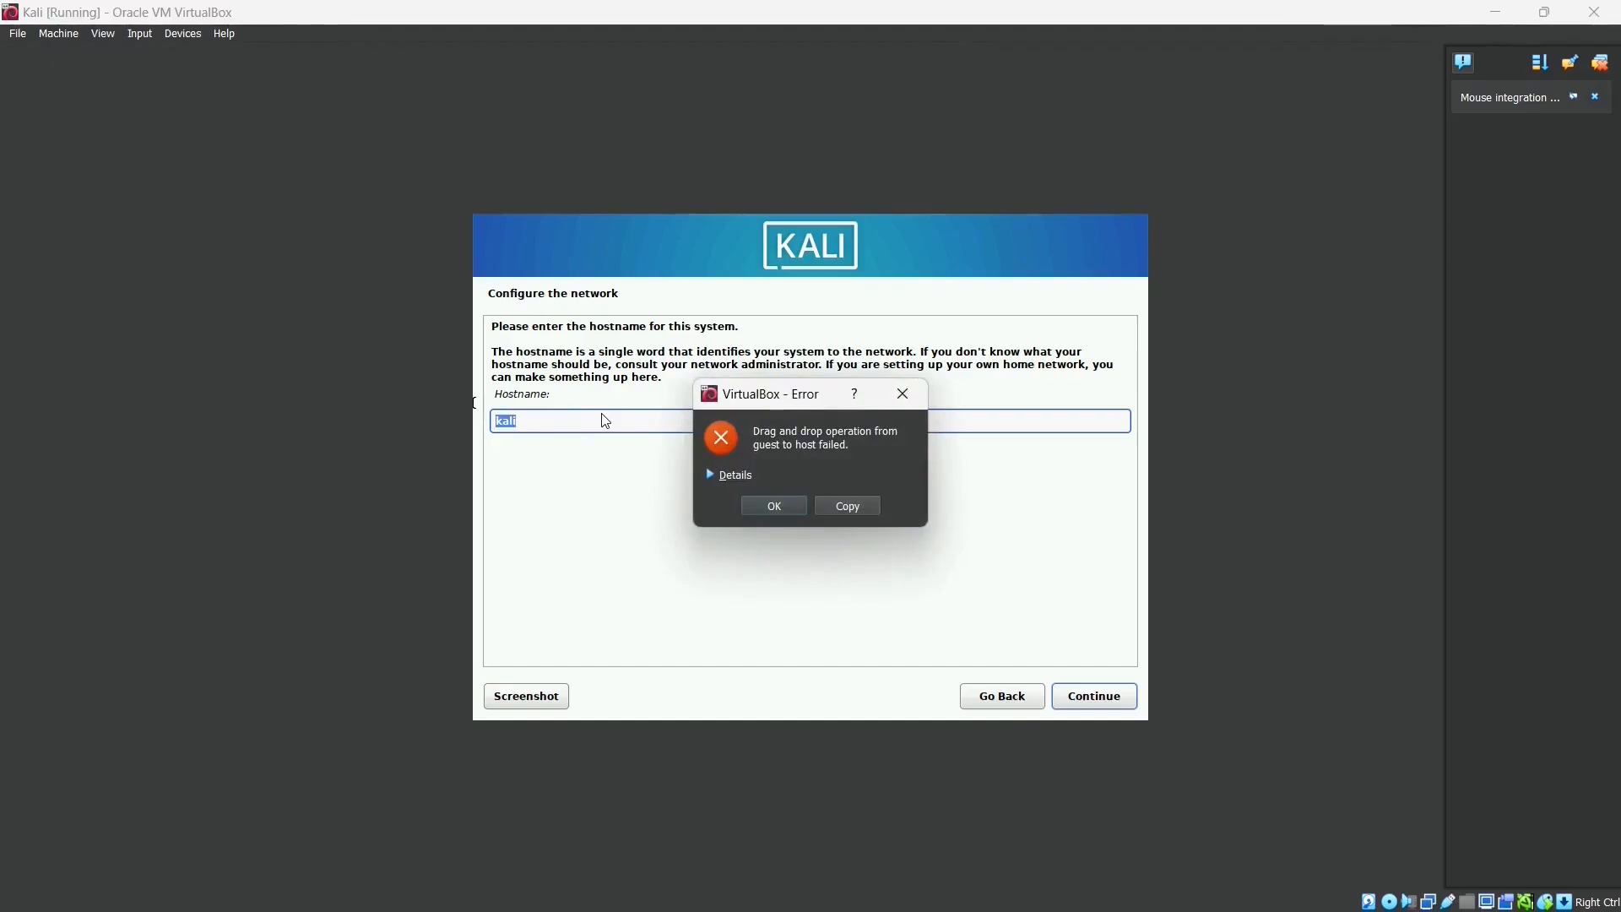
pyautogui.click(904, 395)
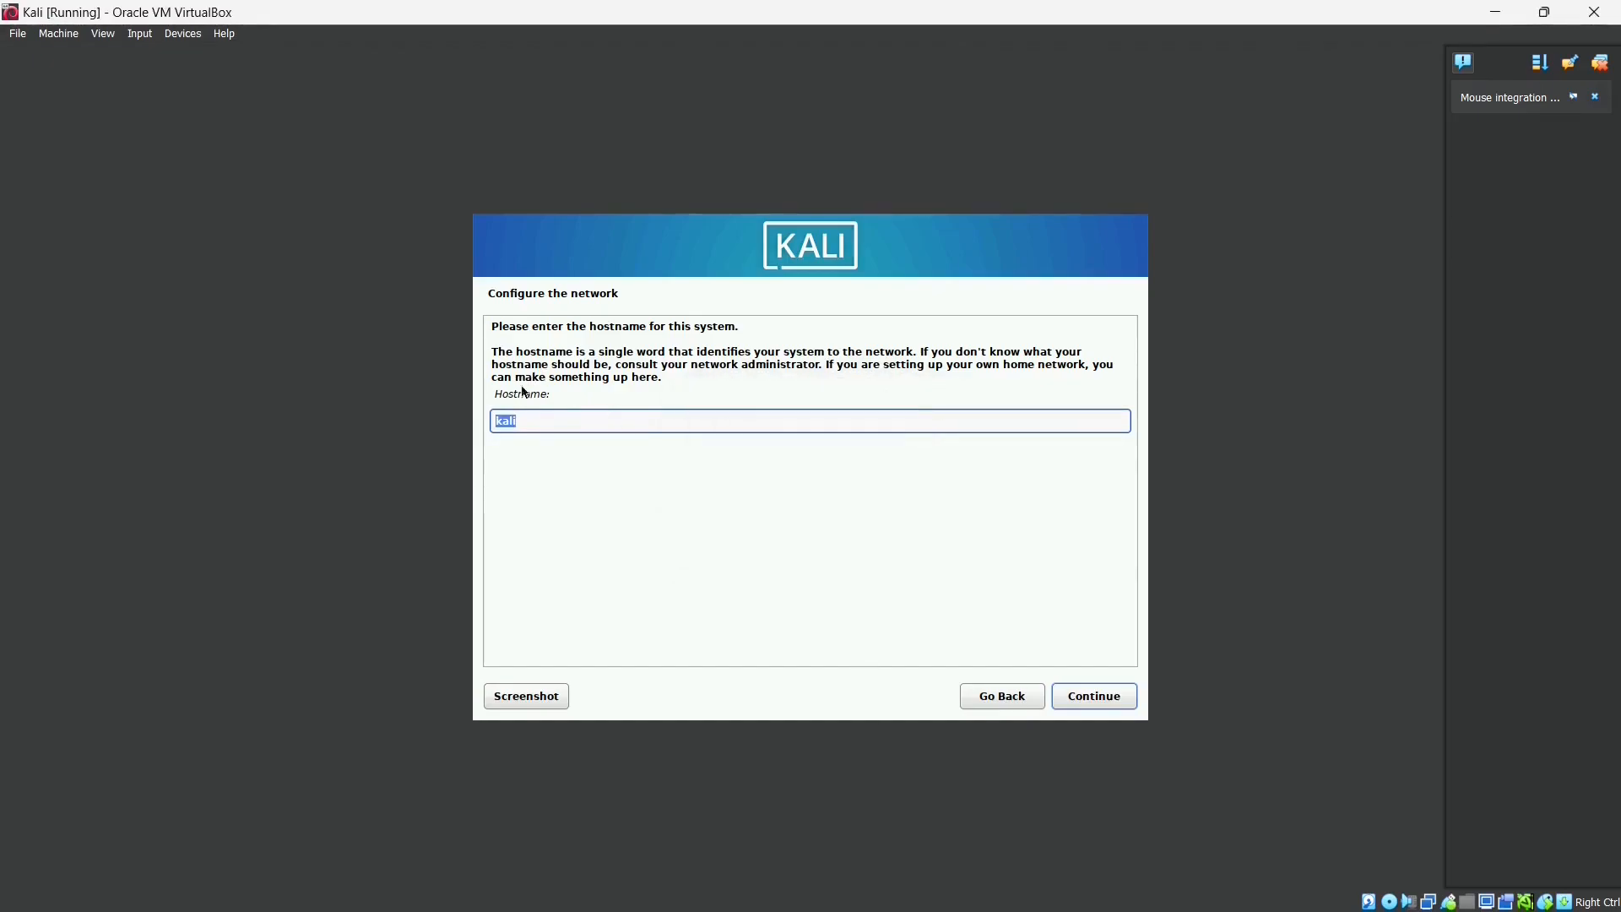
pyautogui.click(550, 427)
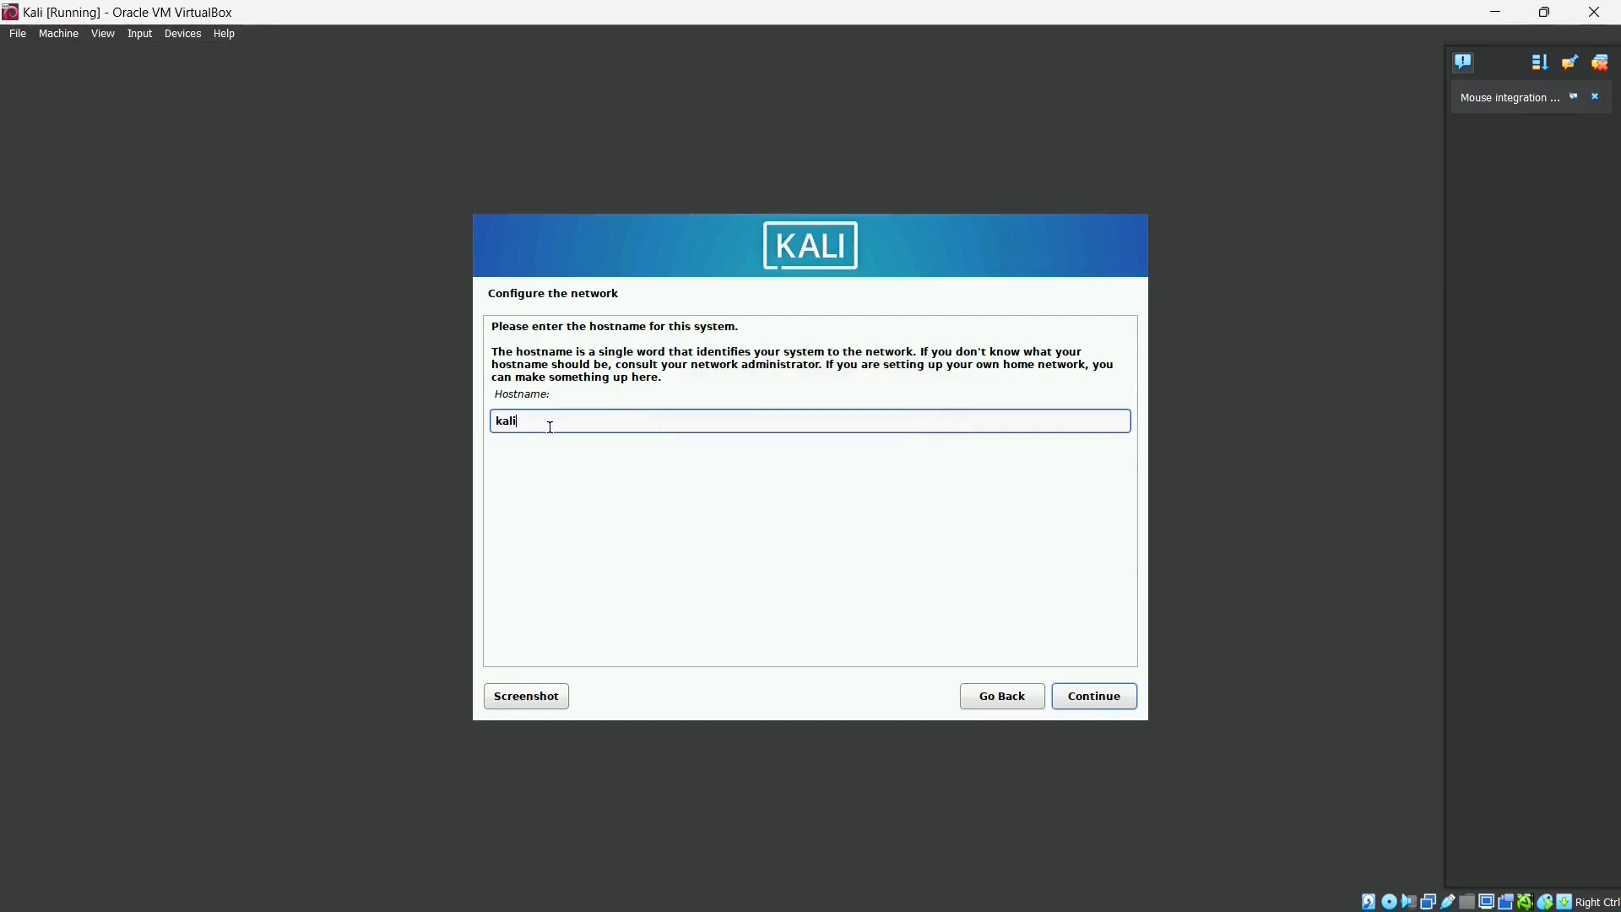
pyautogui.click(1070, 701)
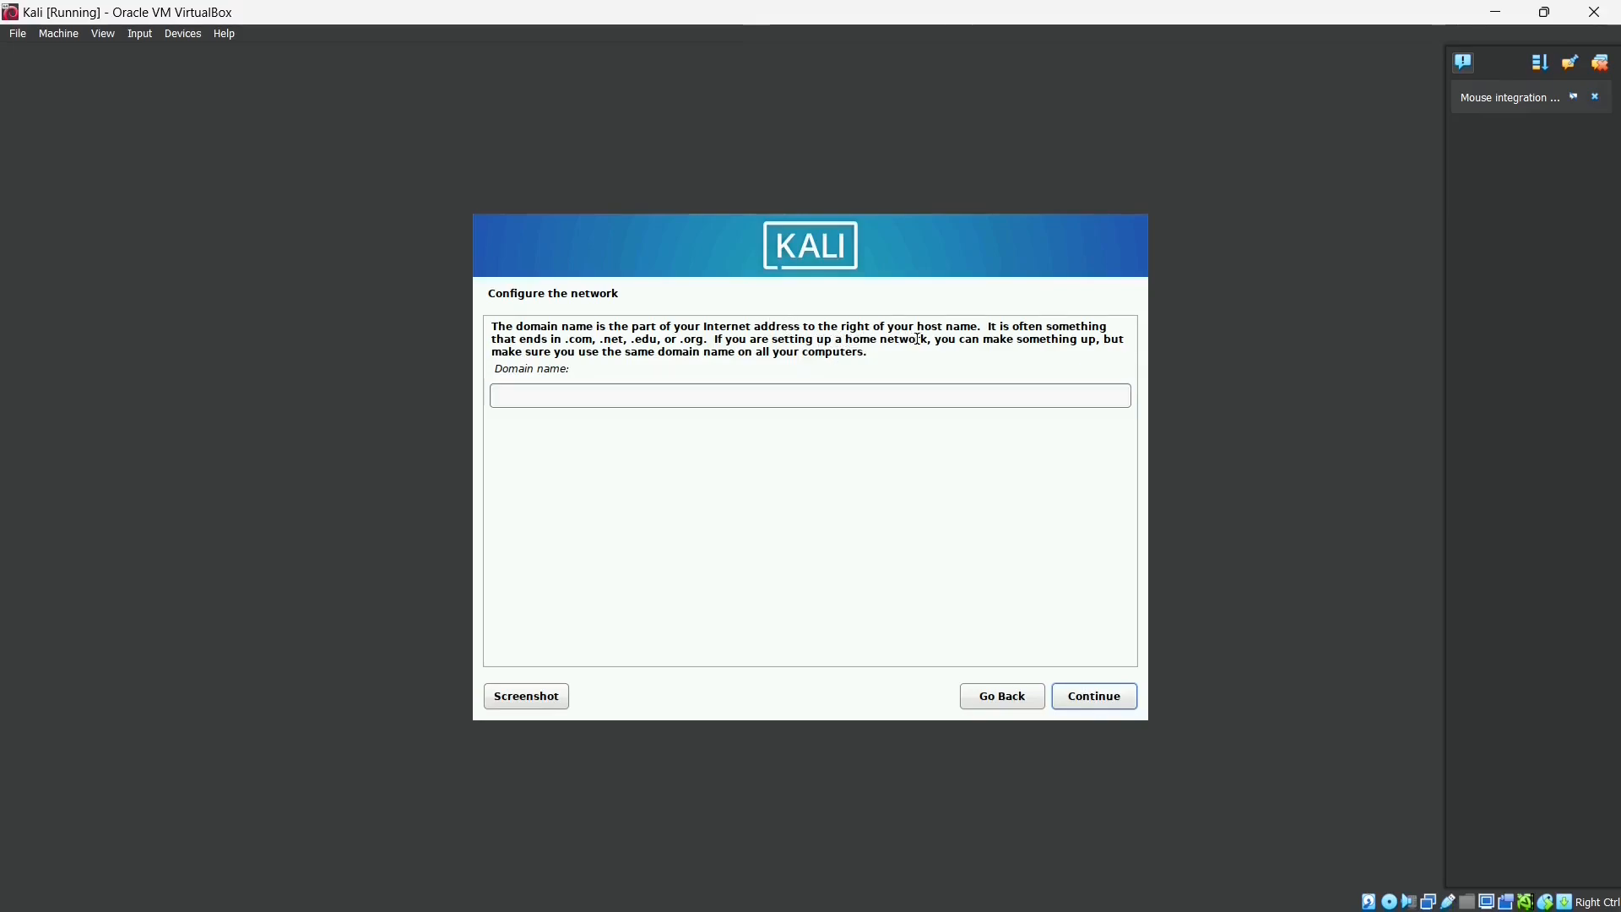
# - Leave the domain name blank, enter the new user's full name, and accept the suggested username
pyautogui.click(1098, 697)
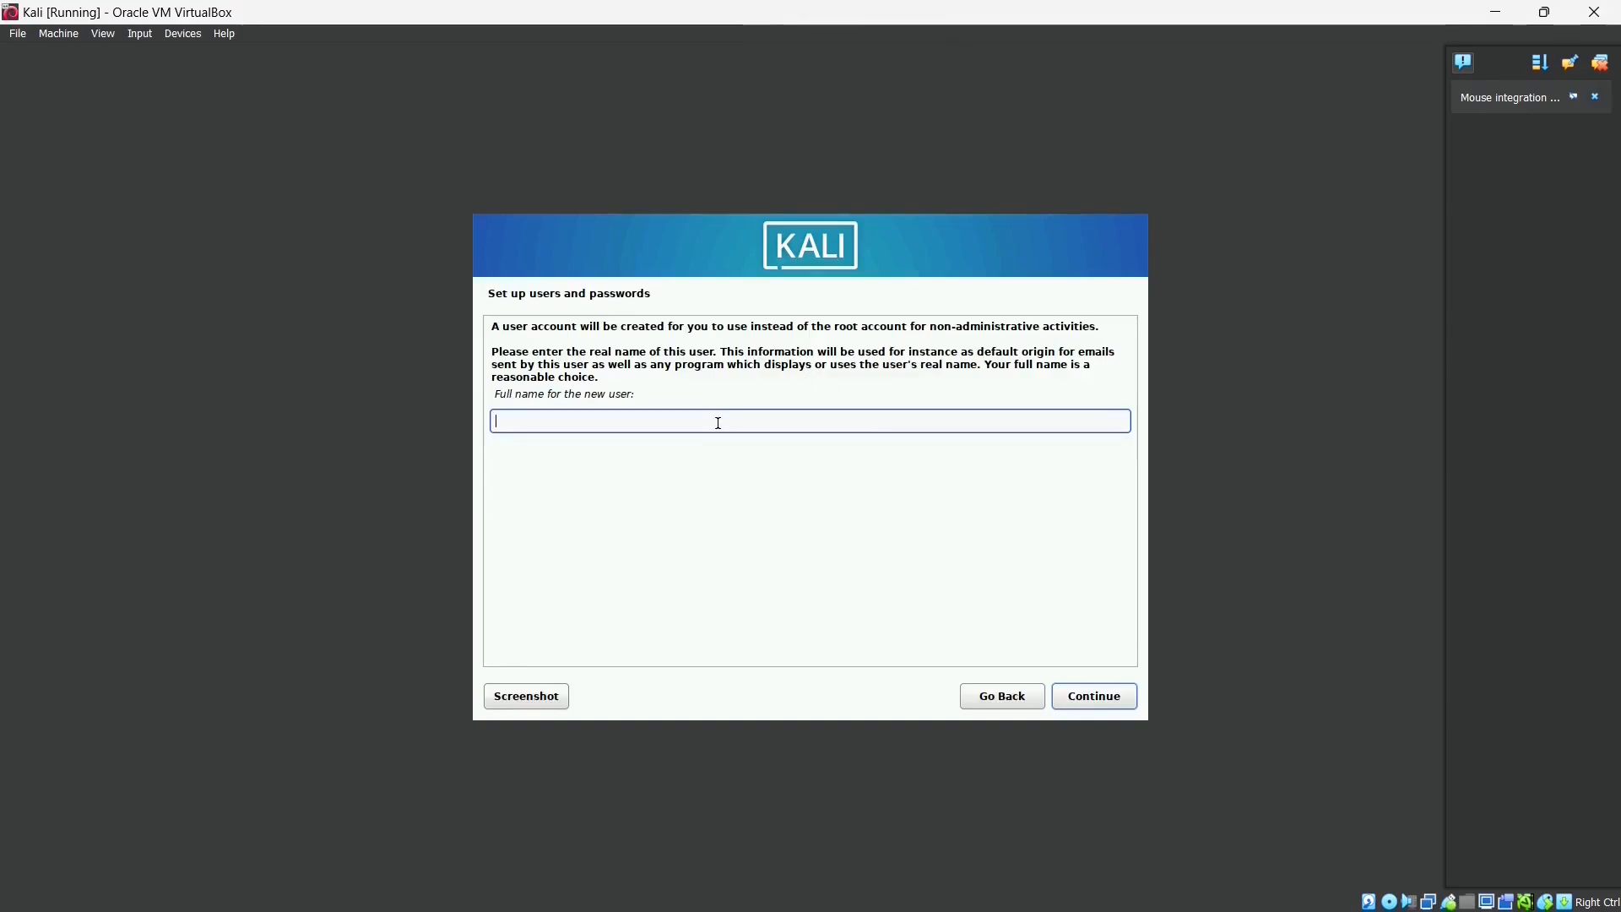
pyautogui.write('GTXMint')
pyautogui.click(1108, 698)
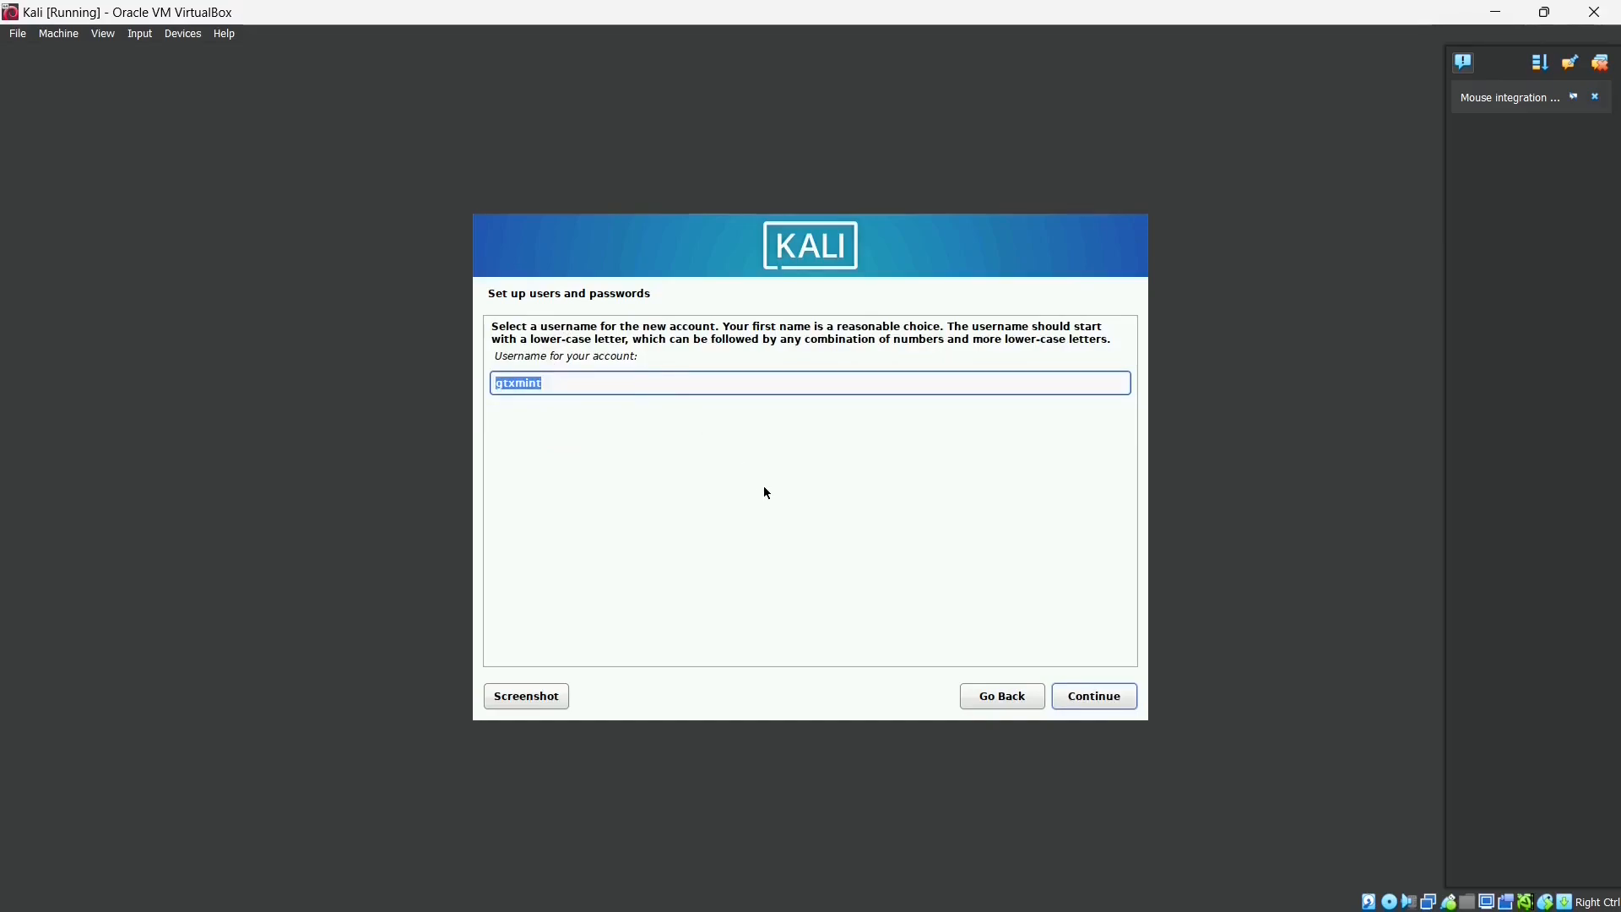
pyautogui.click(1117, 707)
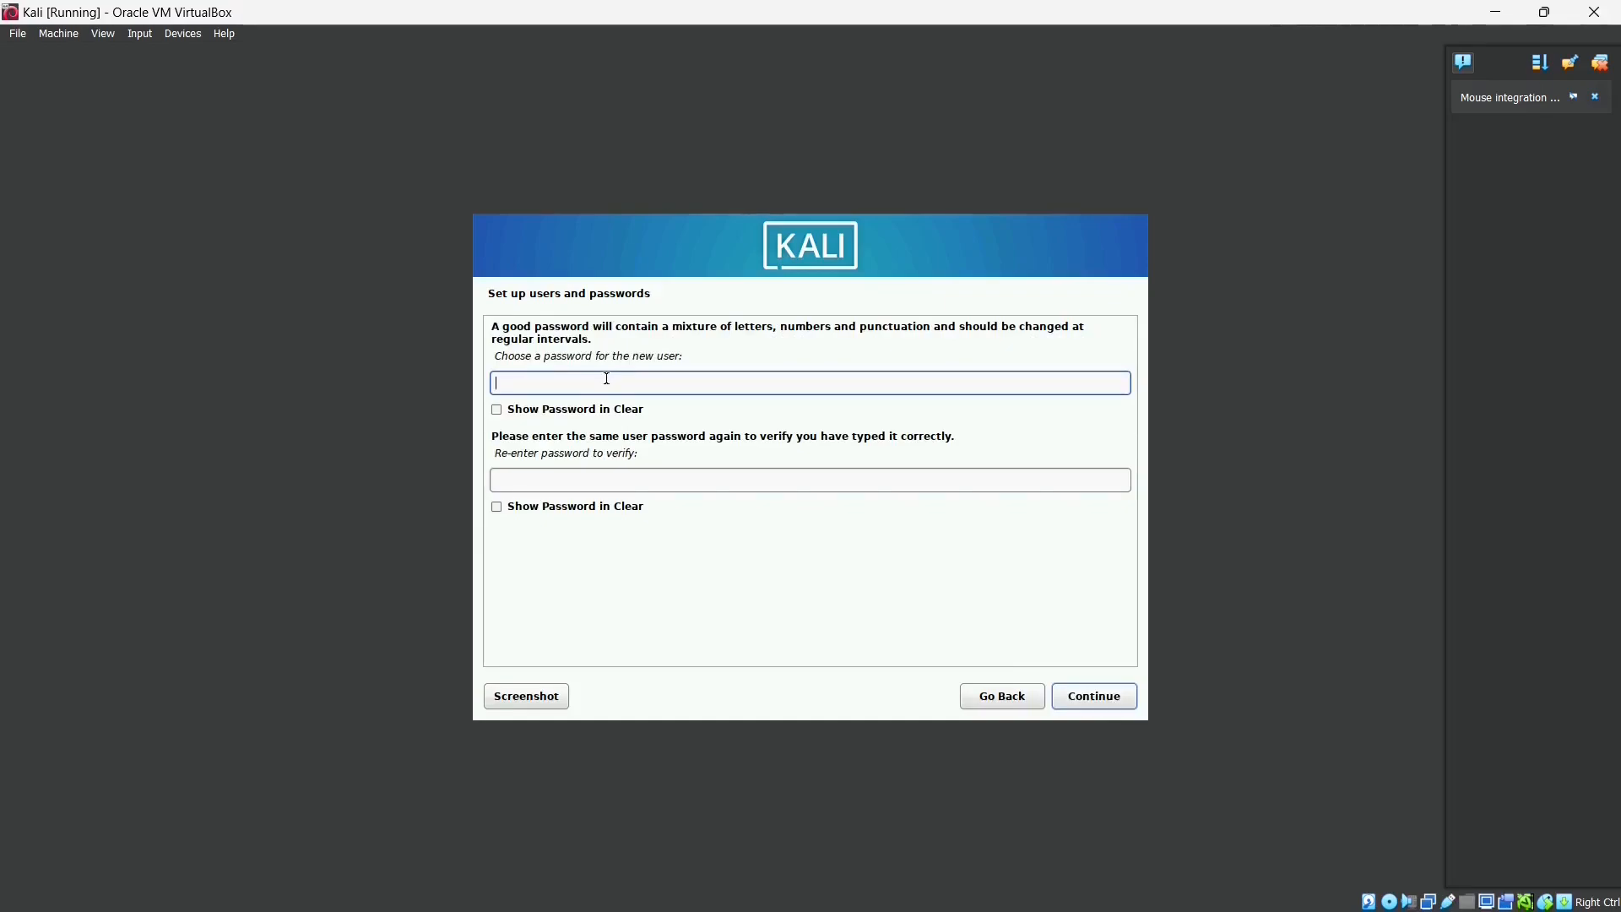
# - Enter the user's password in both fields, correcting the first entry, and submit it
pyautogui.write('kali123')
pyautogui.click(634, 488)
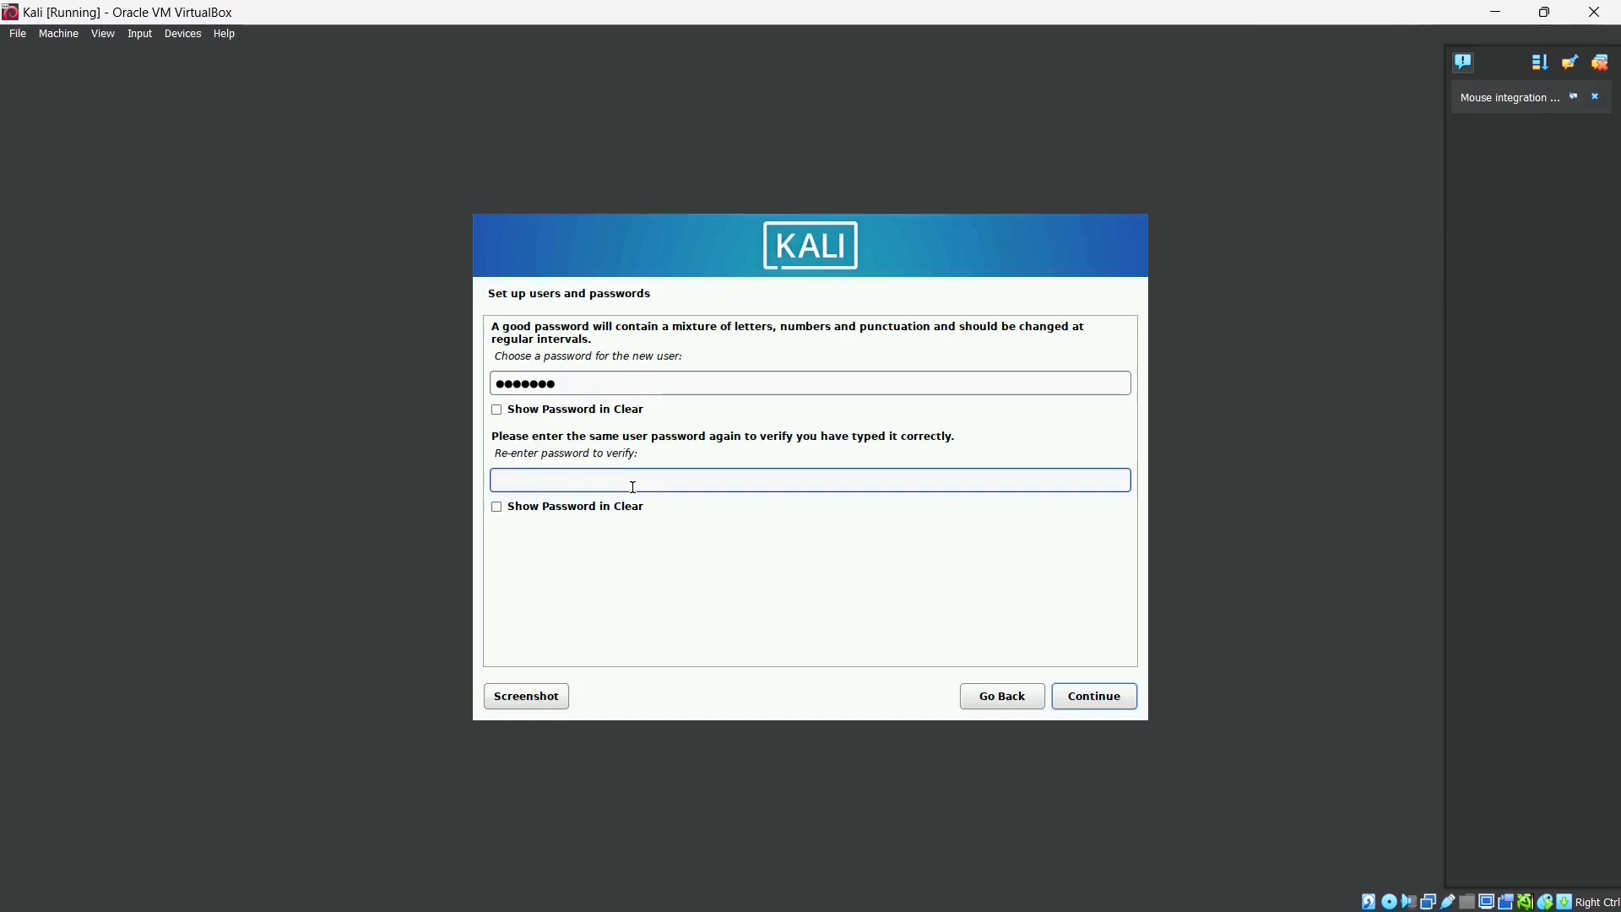
pyautogui.moveTo(642, 384); pyautogui.dragTo(407, 385)
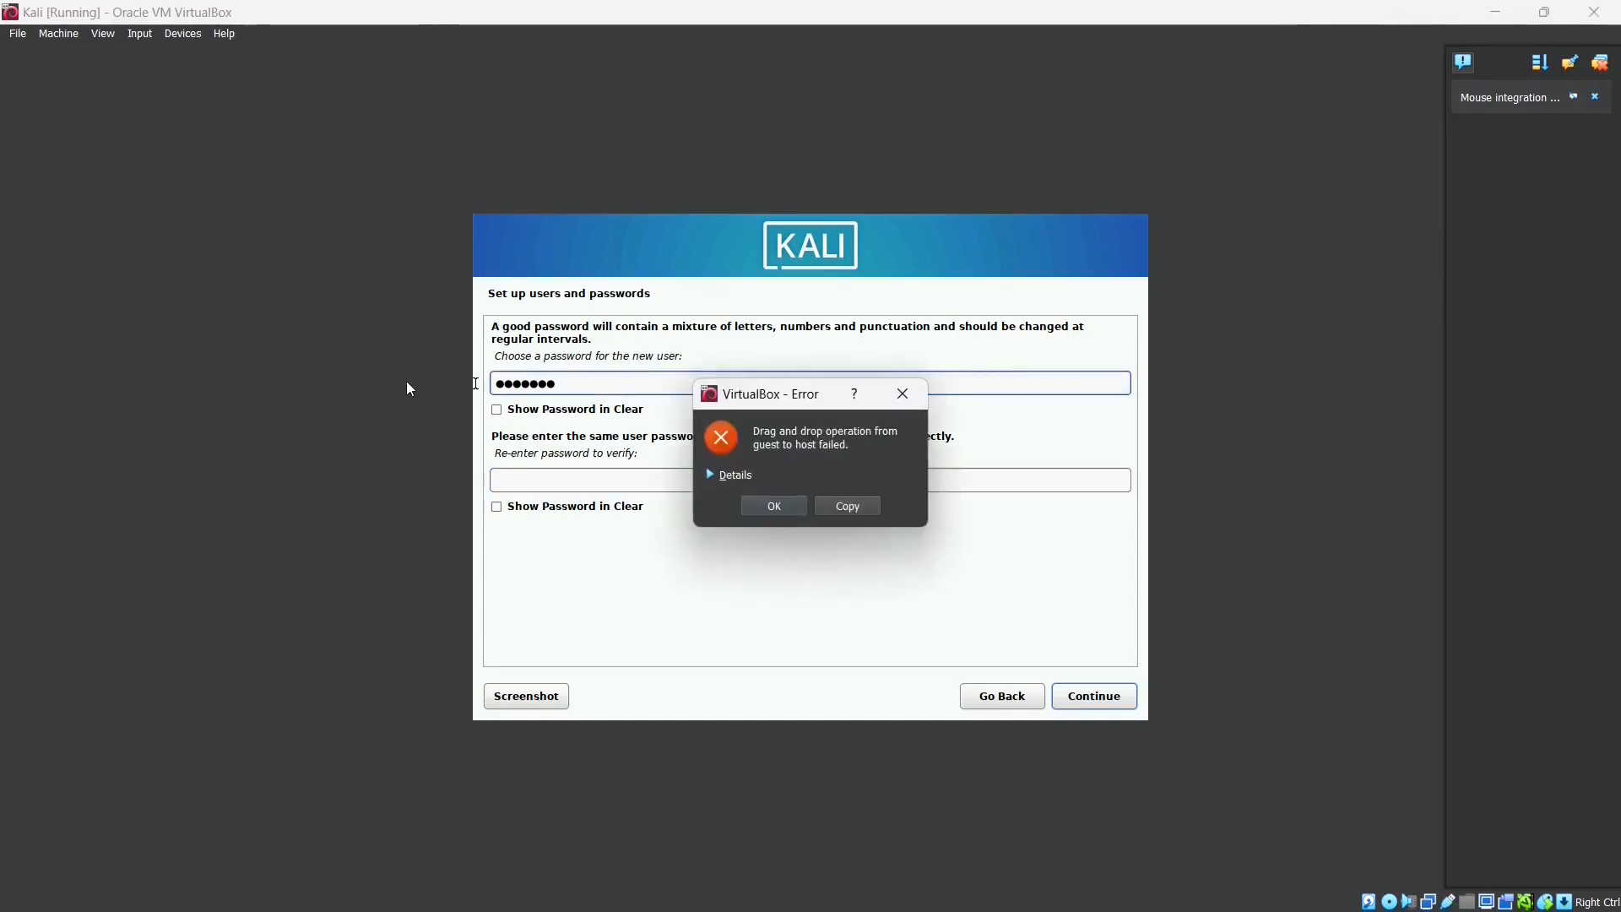
pyautogui.click(905, 406)
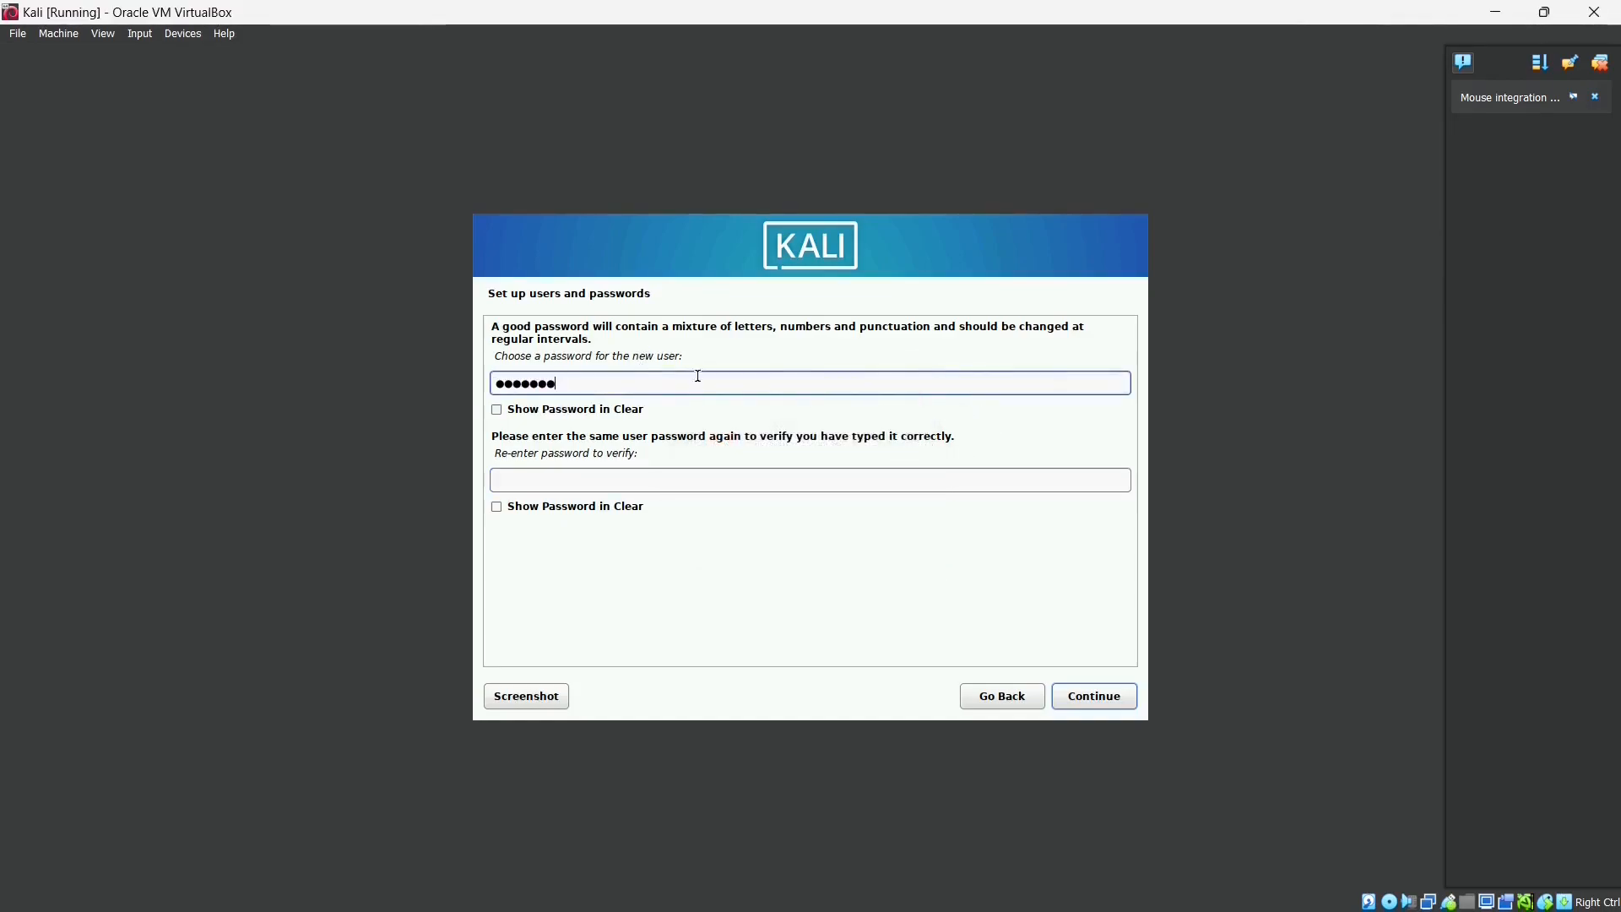
pyautogui.moveTo(691, 382); pyautogui.dragTo(510, 374)
pyautogui.press('BackSpace')
pyautogui.write('kali')
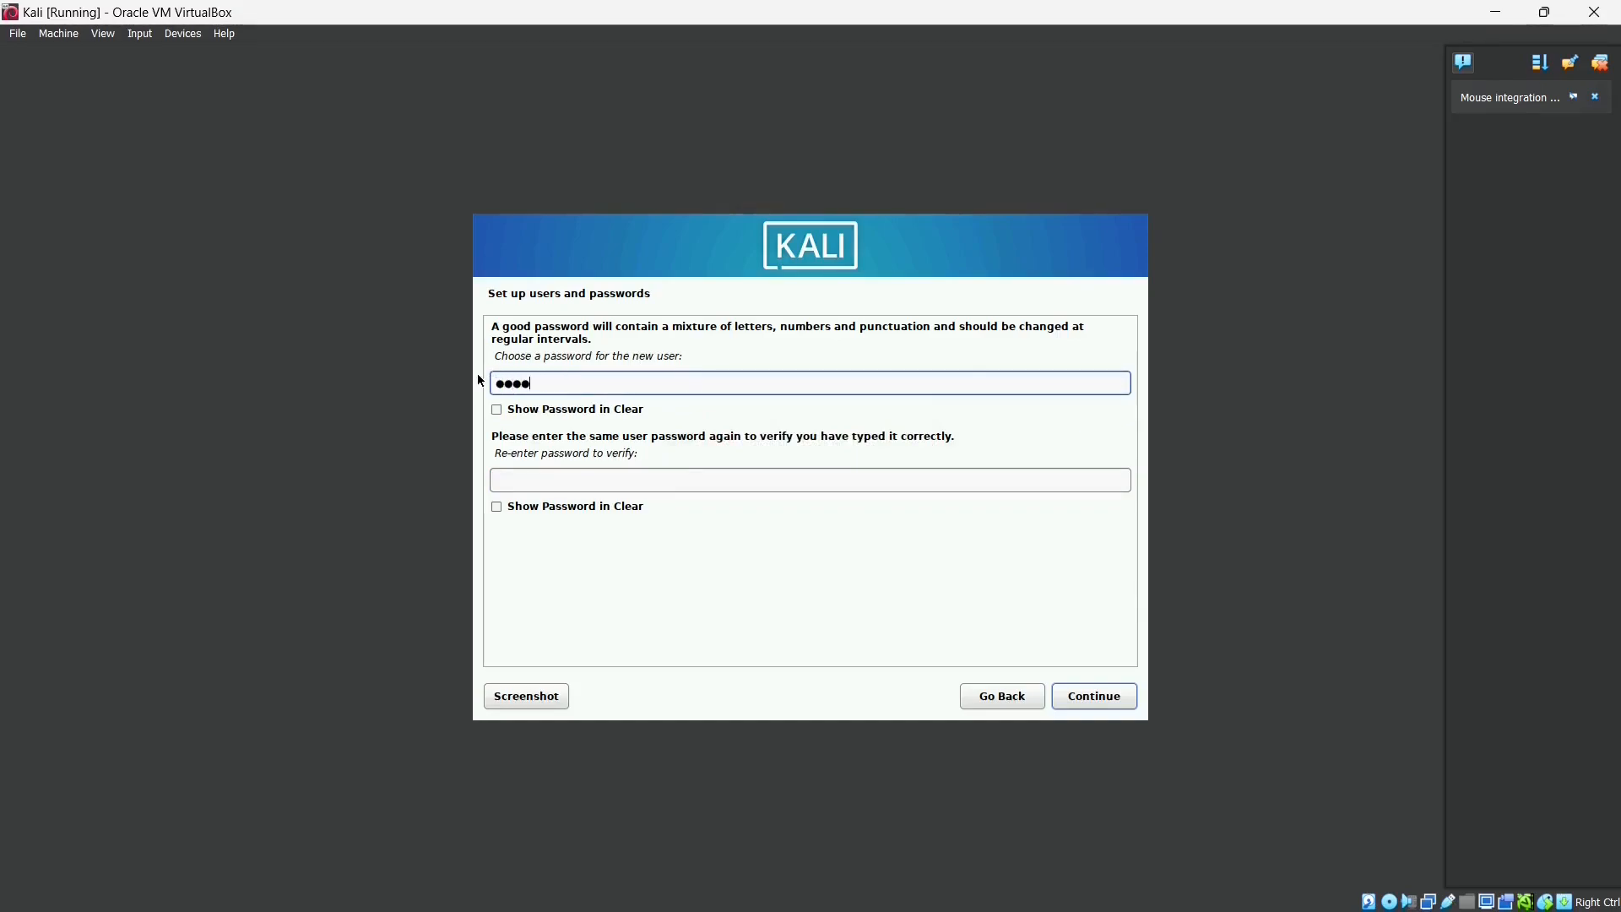
pyautogui.write('●●')
pyautogui.click(562, 488)
pyautogui.write('kali')
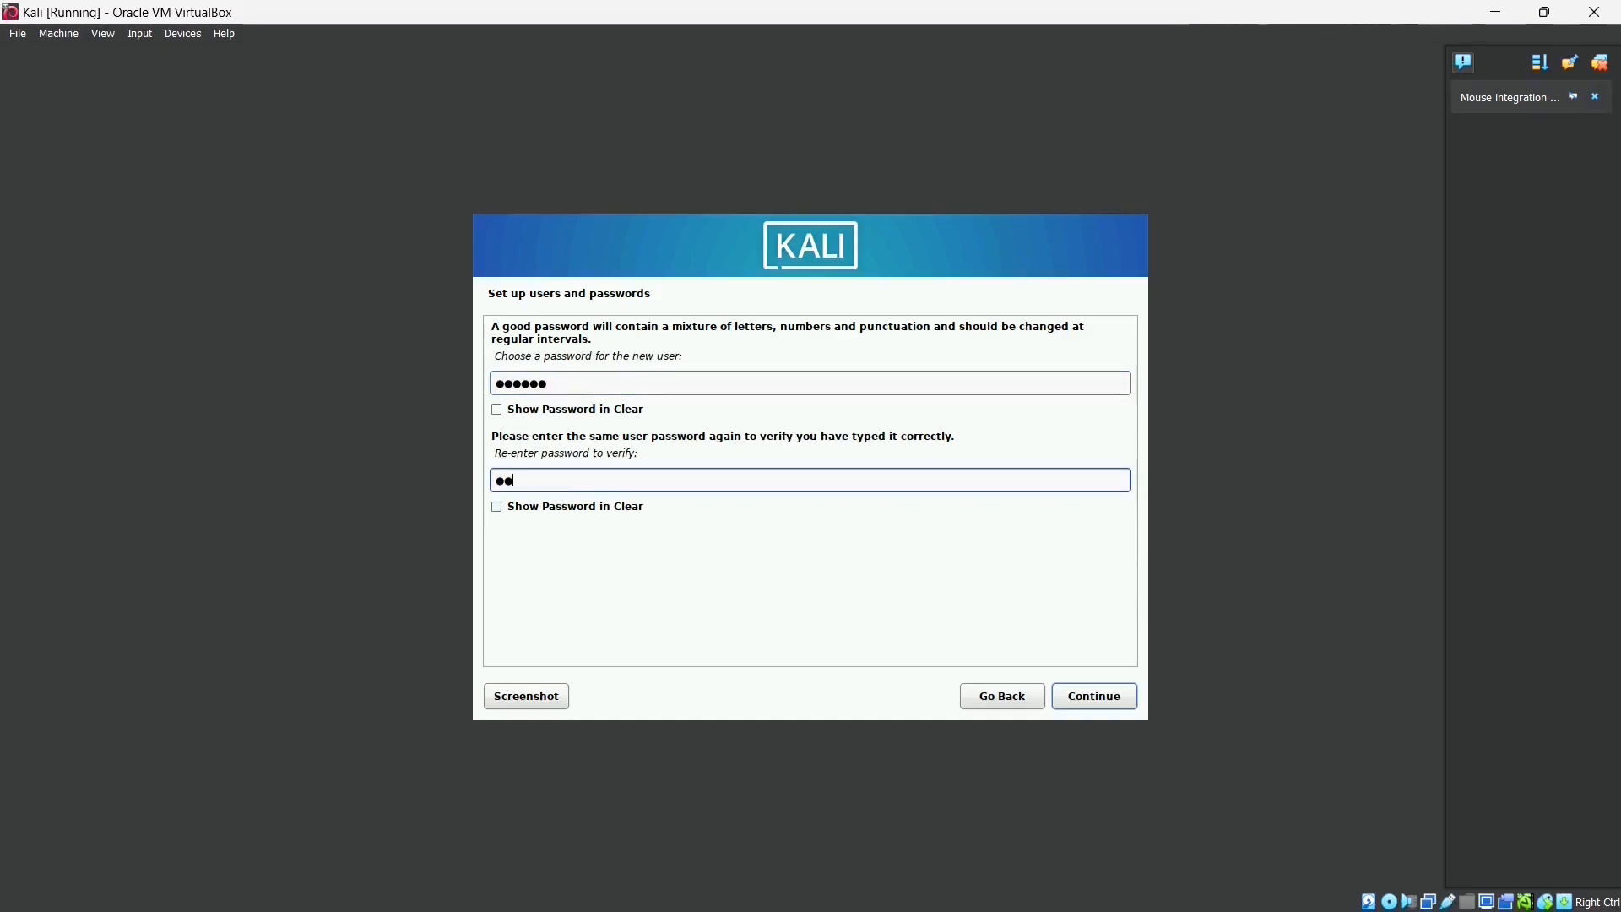
pyautogui.write('●●')
pyautogui.click(1078, 694)
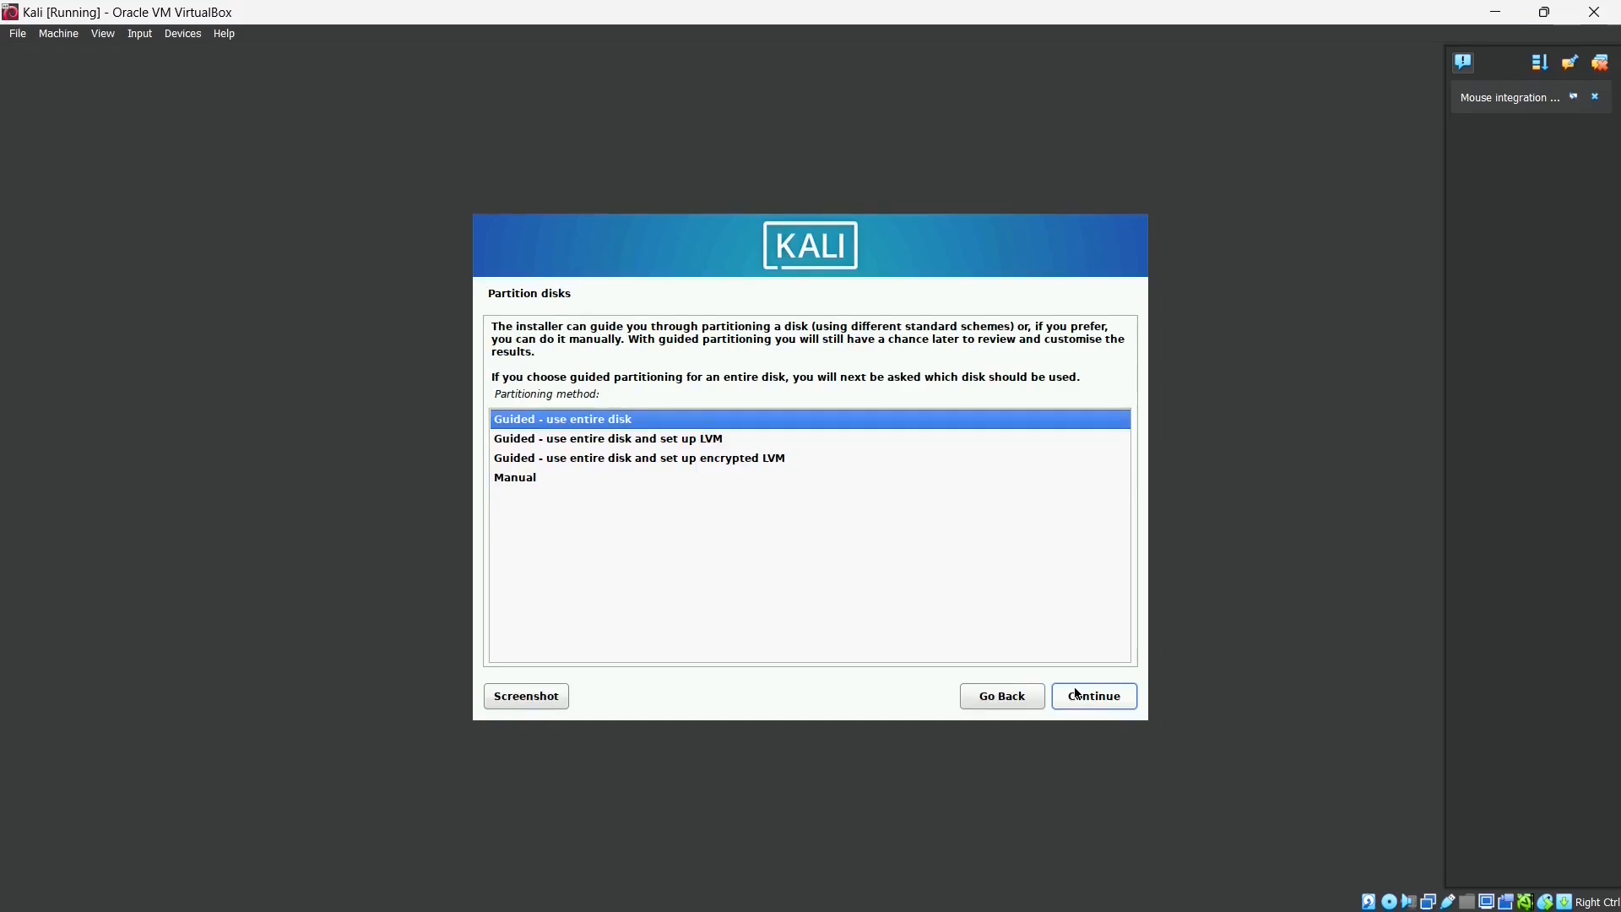
# - Guided-partition the entire SCSI3 VBOX HARDDISK with all files in one partition, writing changes to disk
pyautogui.click(1078, 695)
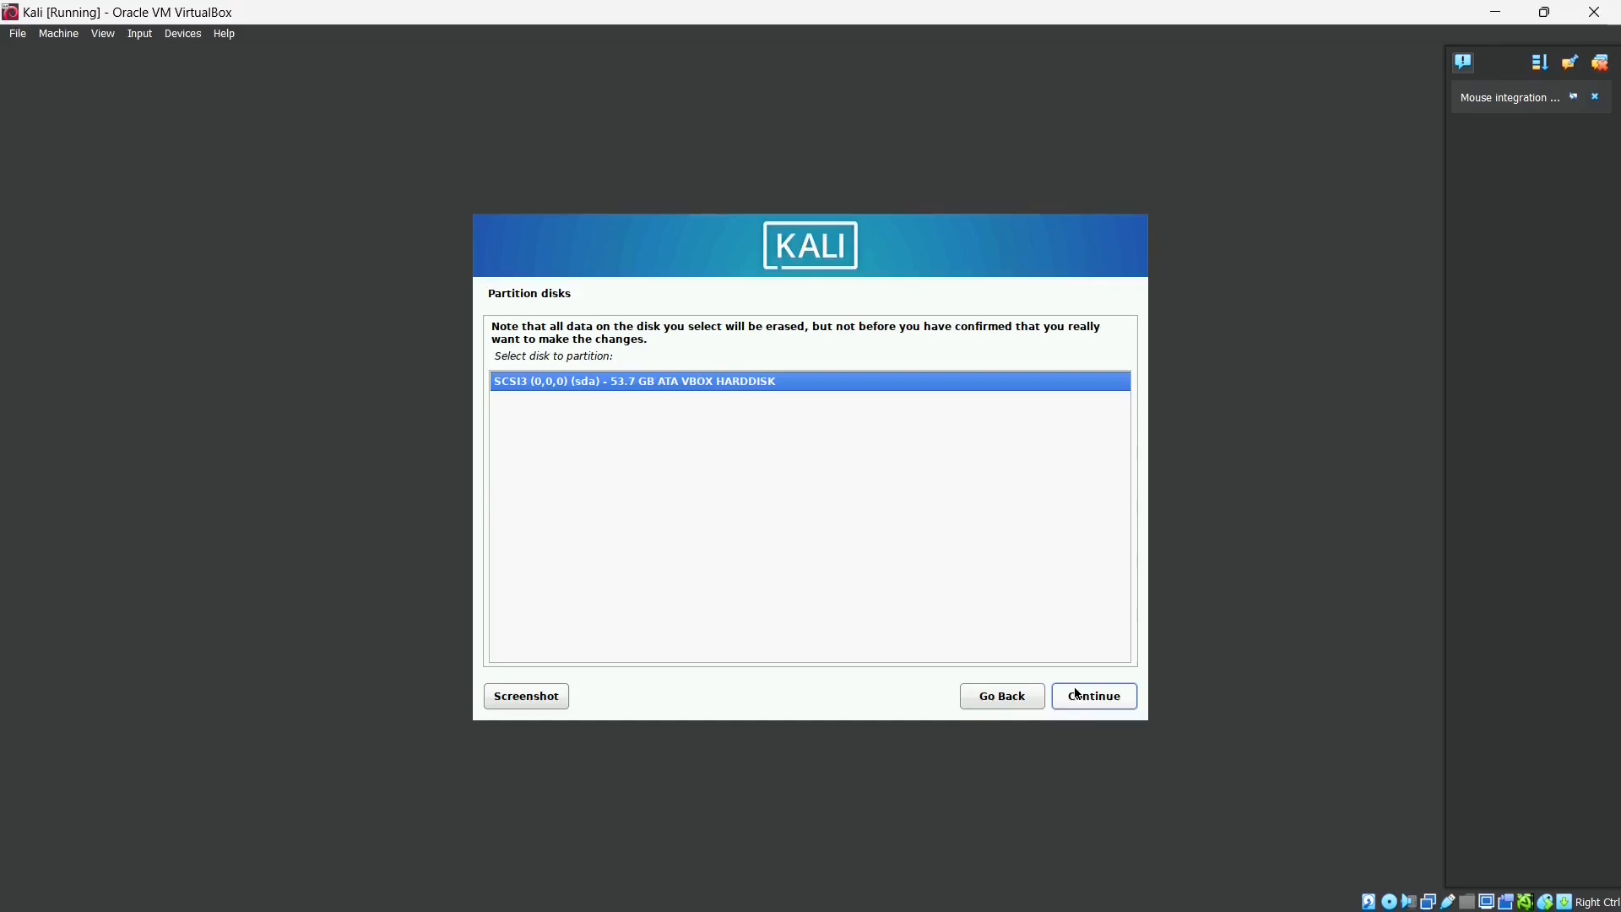
pyautogui.click(1079, 695)
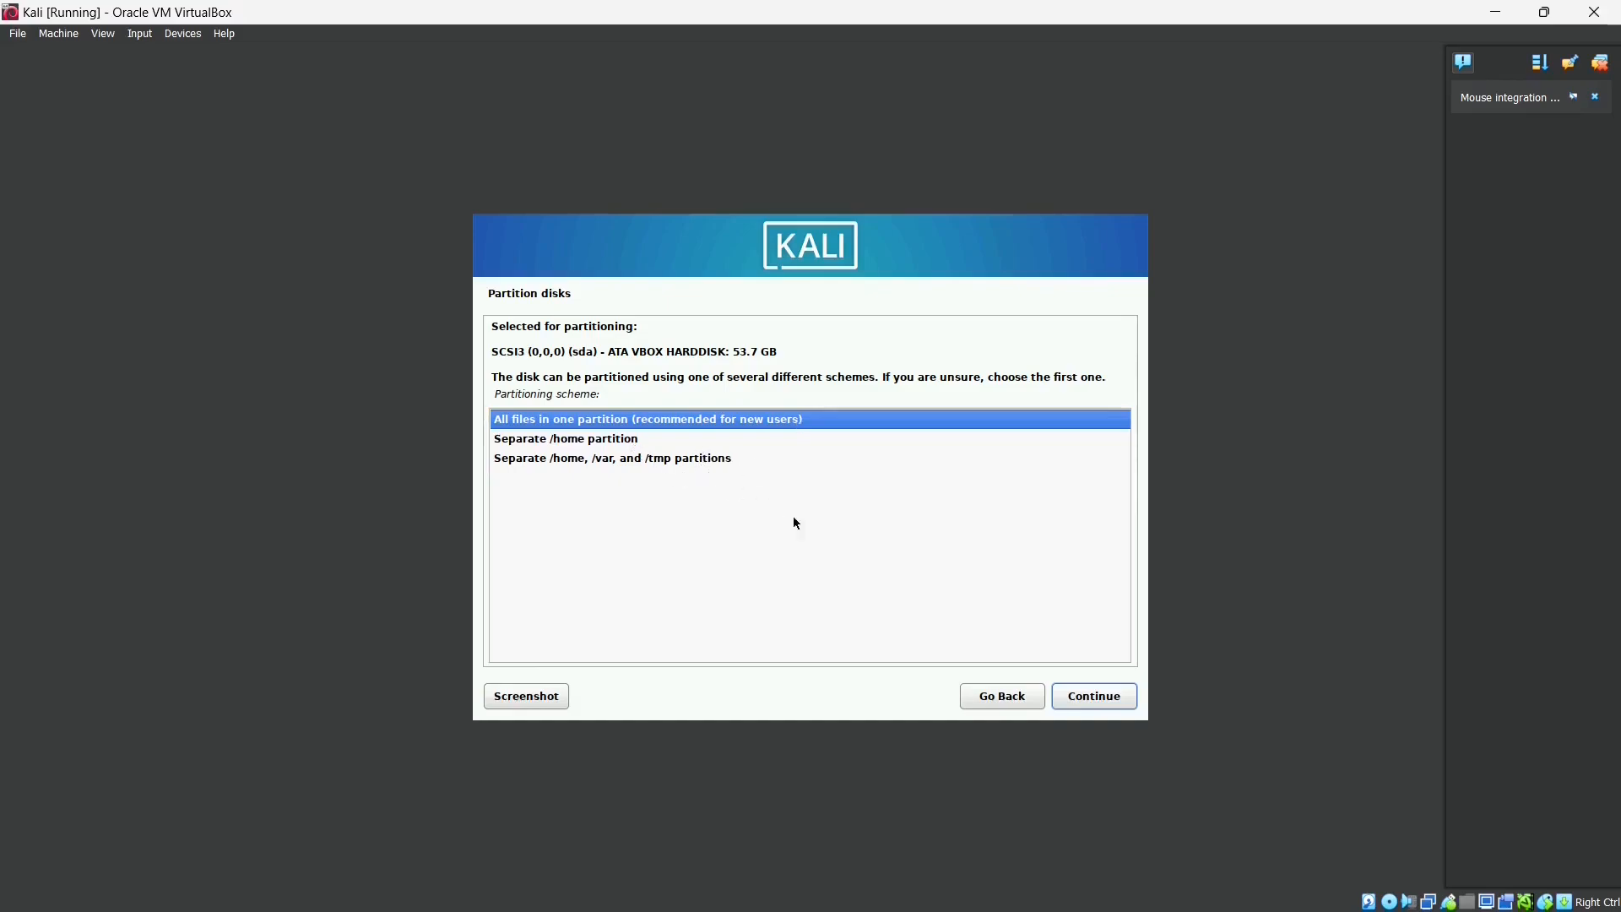
pyautogui.click(1090, 697)
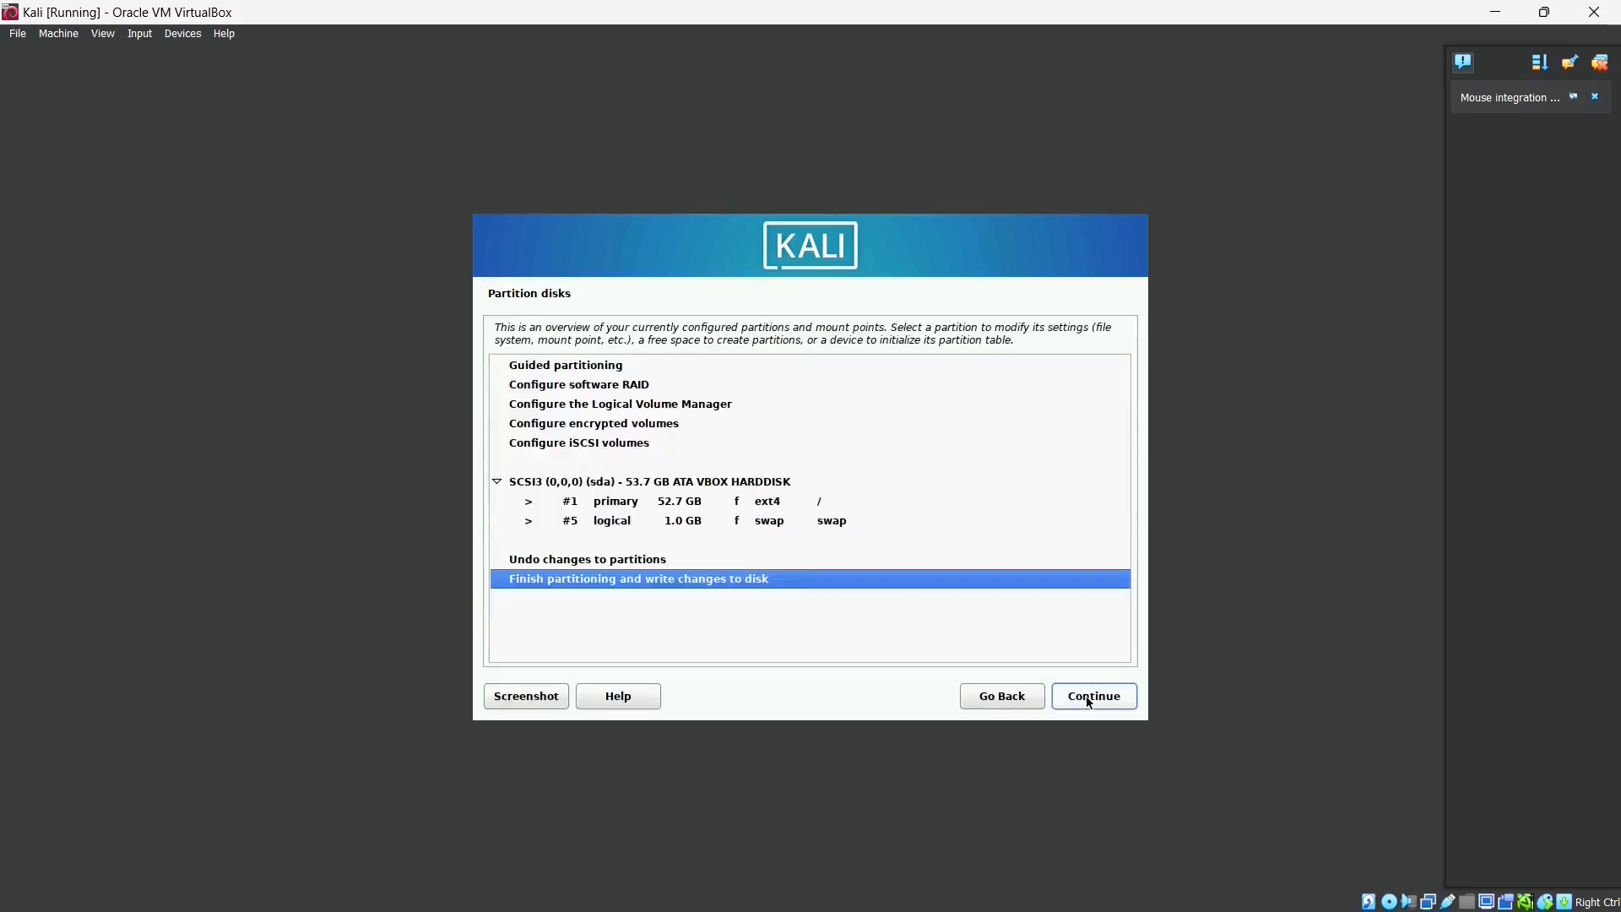
pyautogui.click(1088, 698)
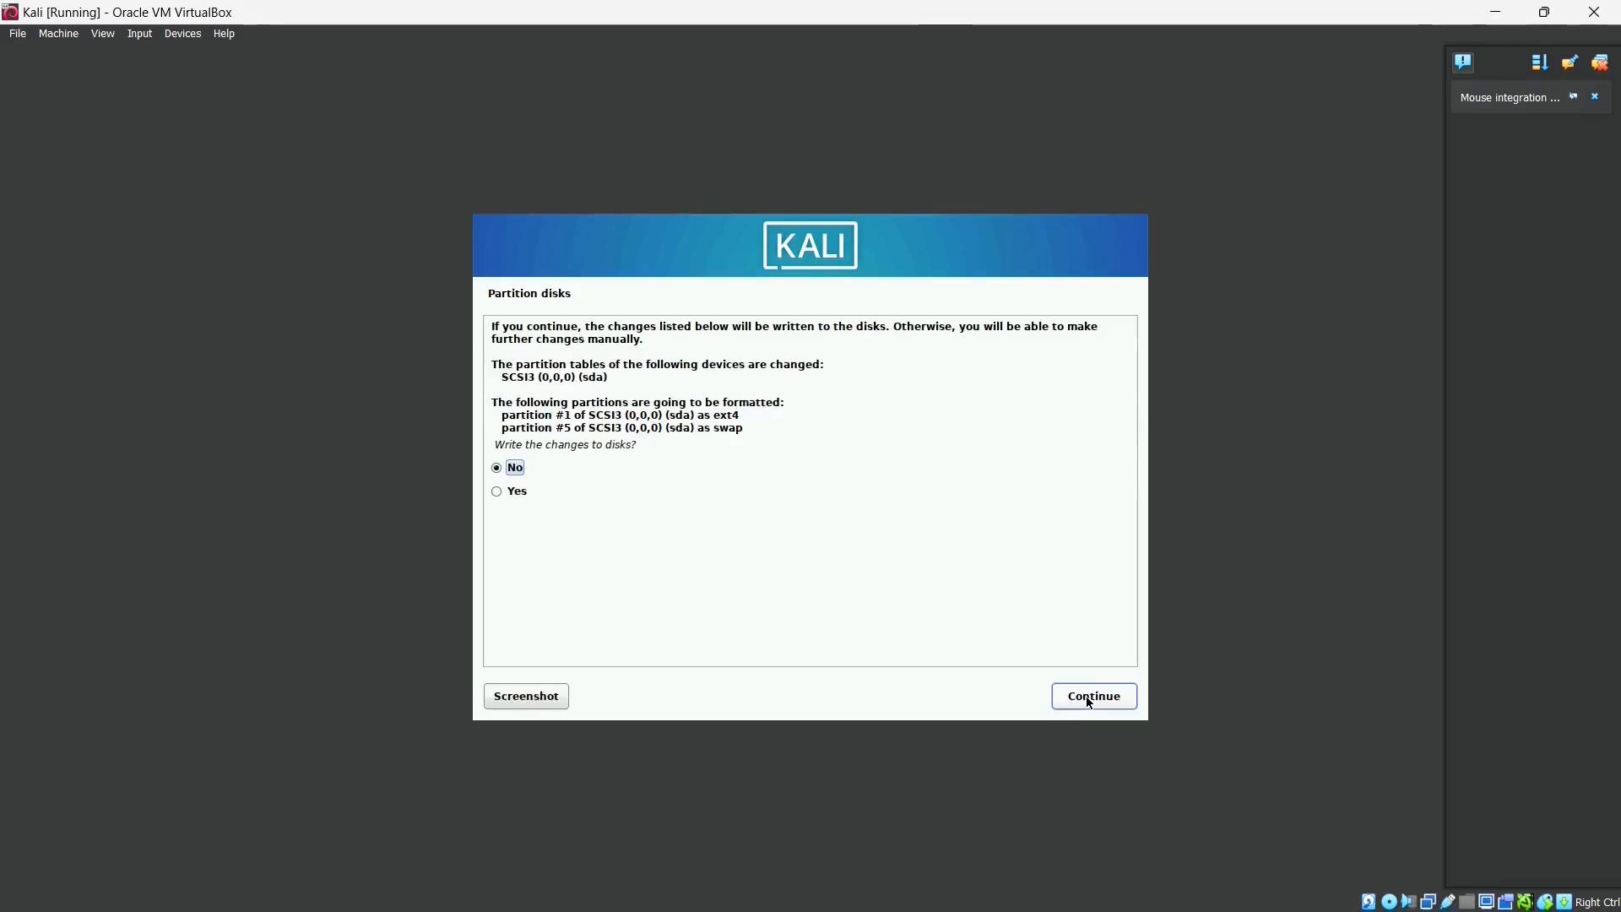
pyautogui.click(515, 493)
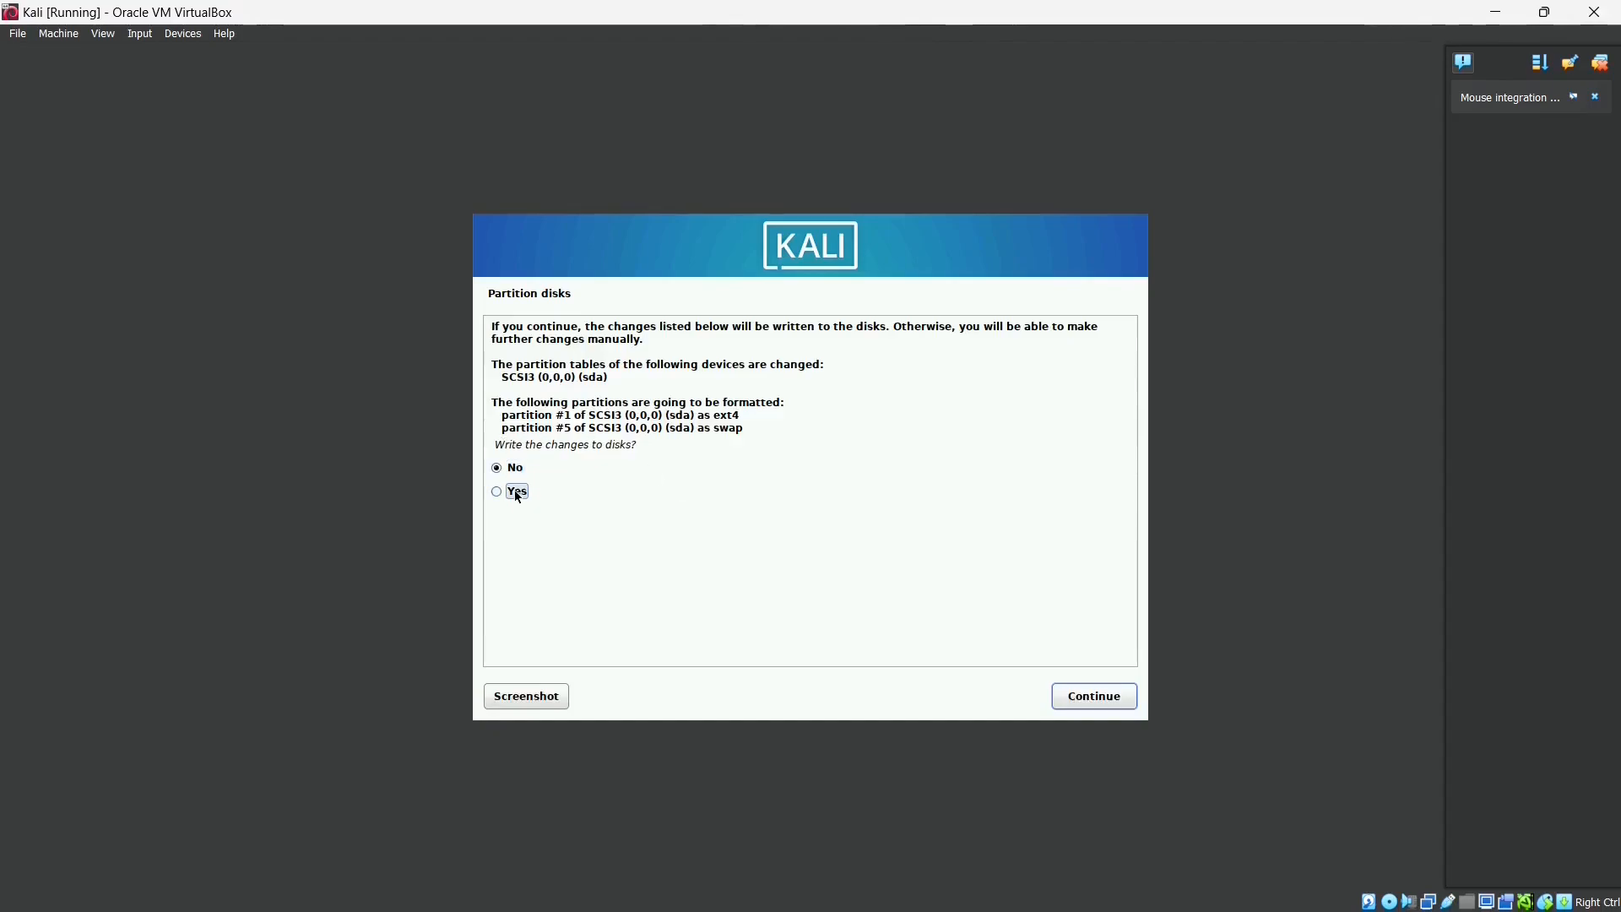
pyautogui.click(1087, 698)
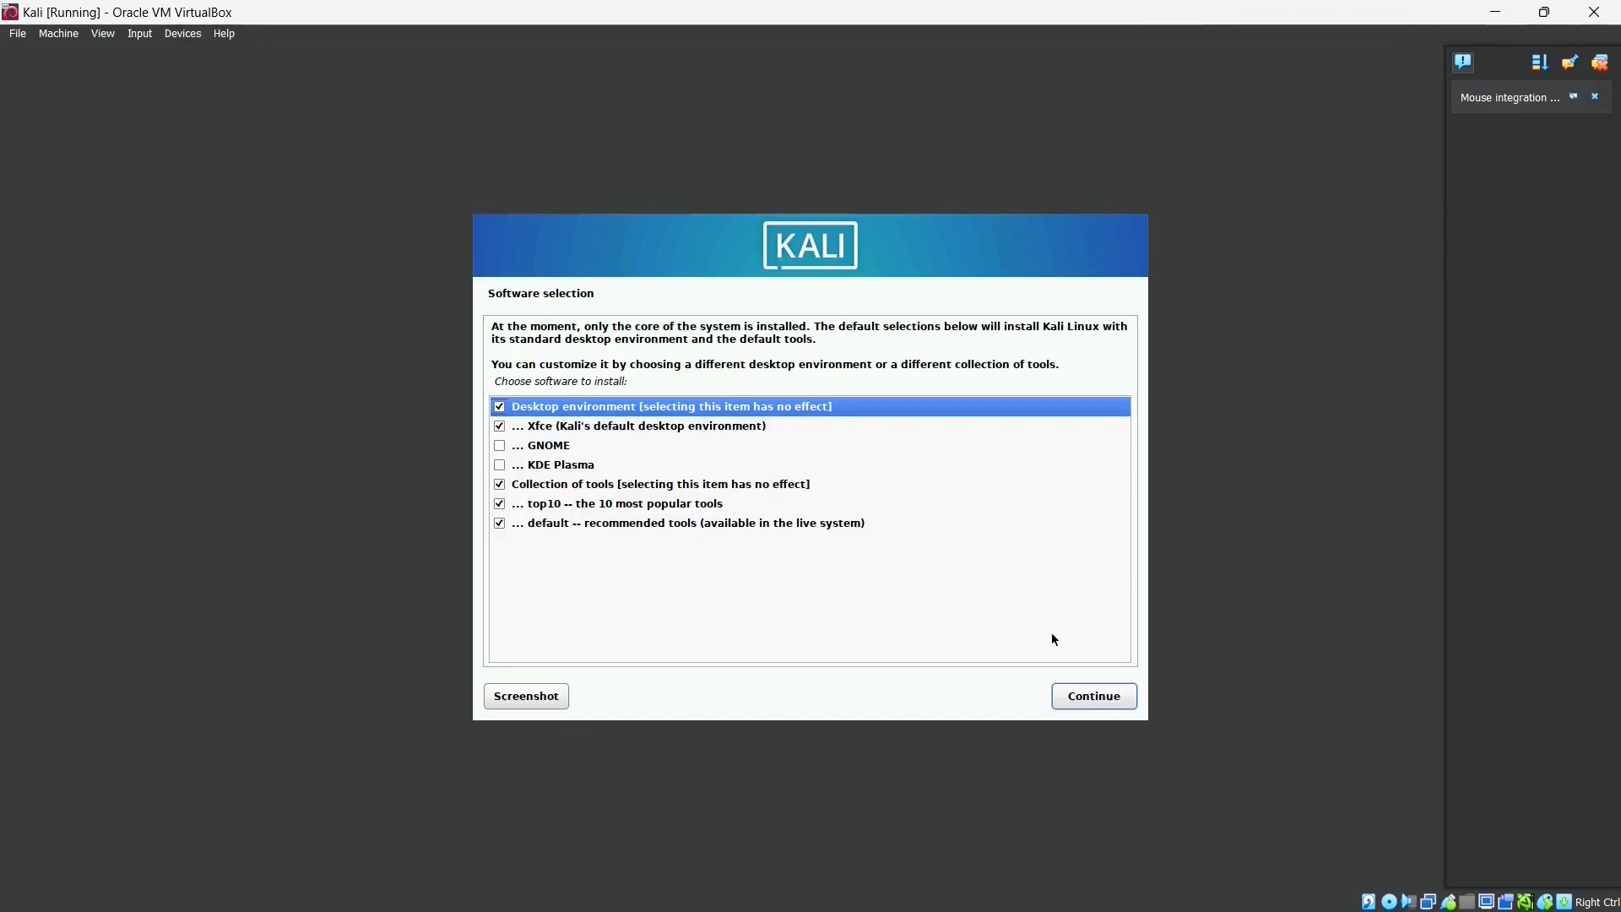
# - Accept the default Xfce, top10 and default tools selection and let the software install
pyautogui.click(1090, 697)
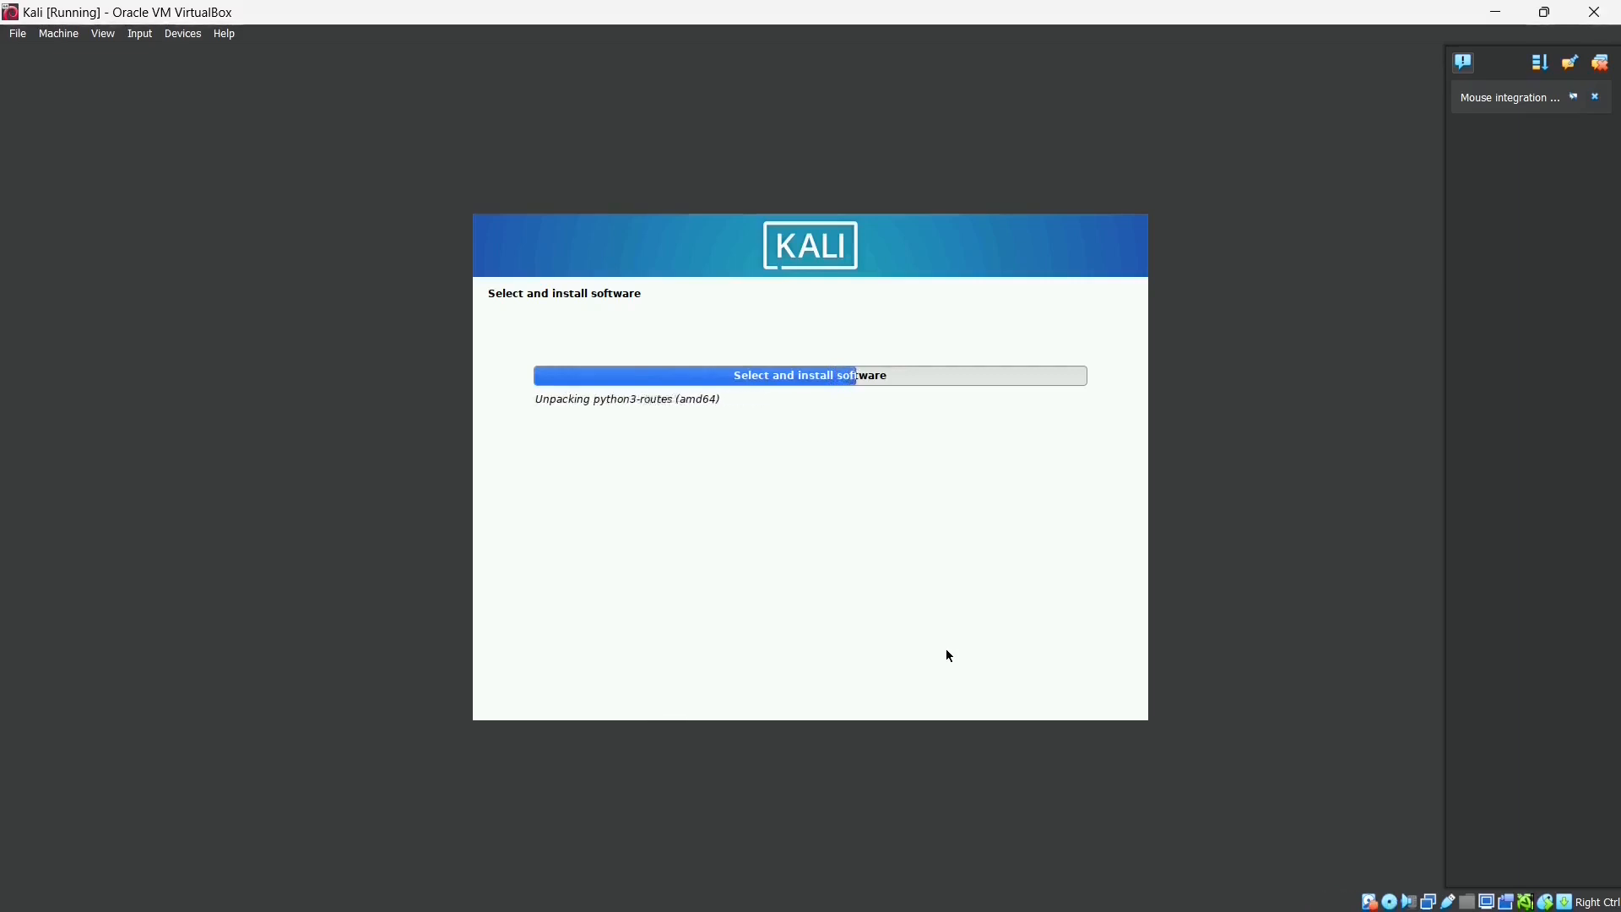
pyautogui.press('super+x')
pyautogui.click(1262, 52)
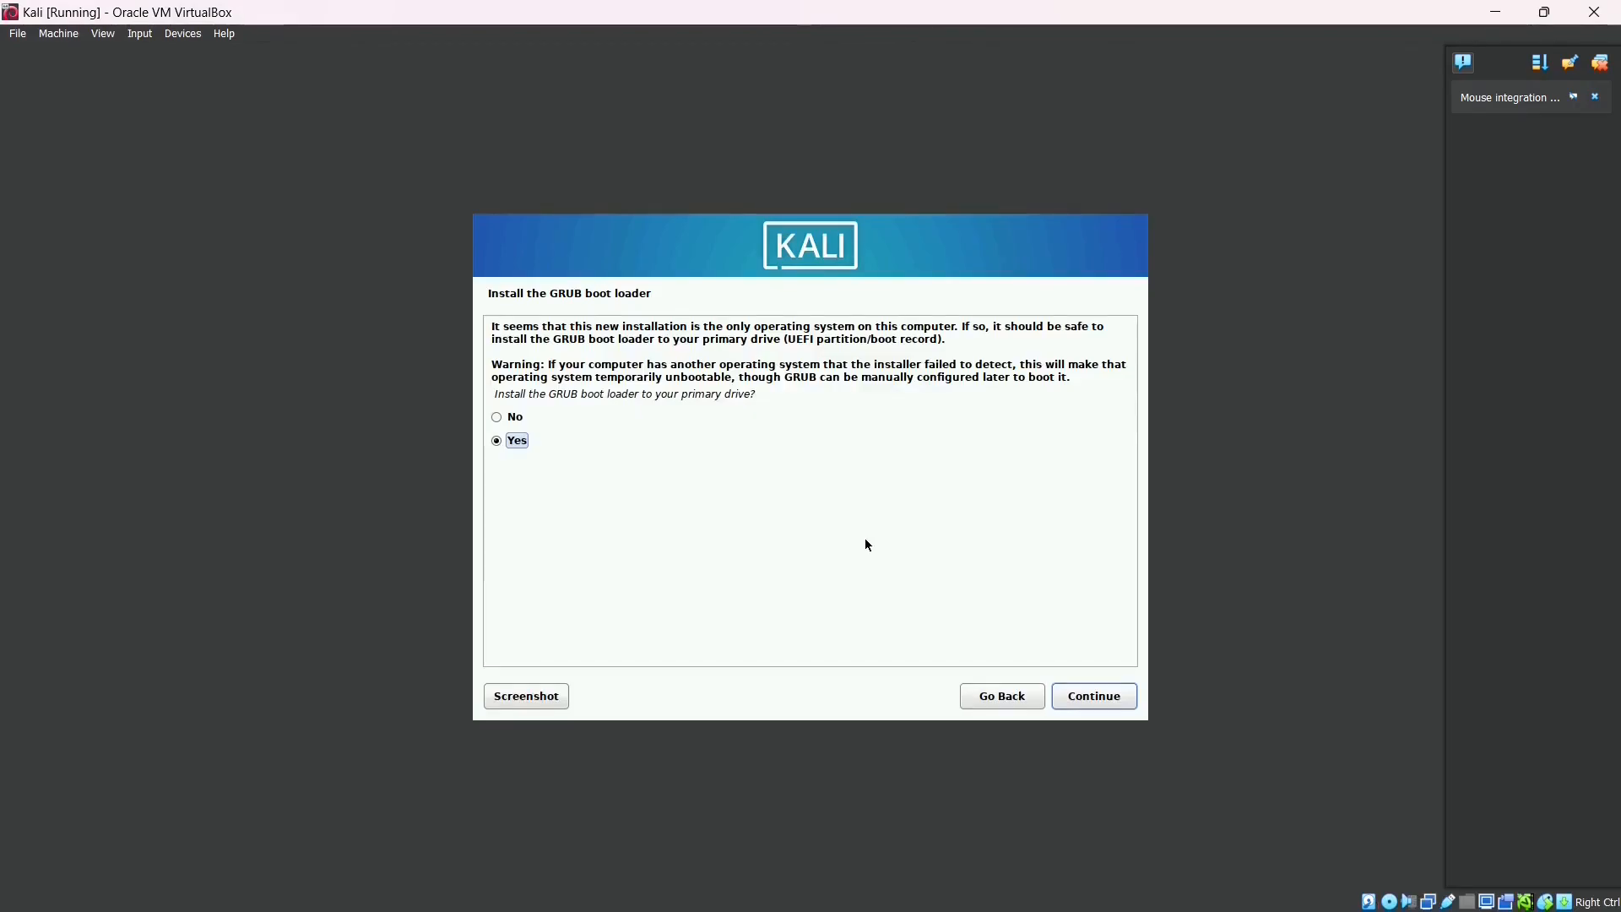
# - Install GRUB onto /dev/sda, then finish the installation and reboot the VM
pyautogui.click(1084, 695)
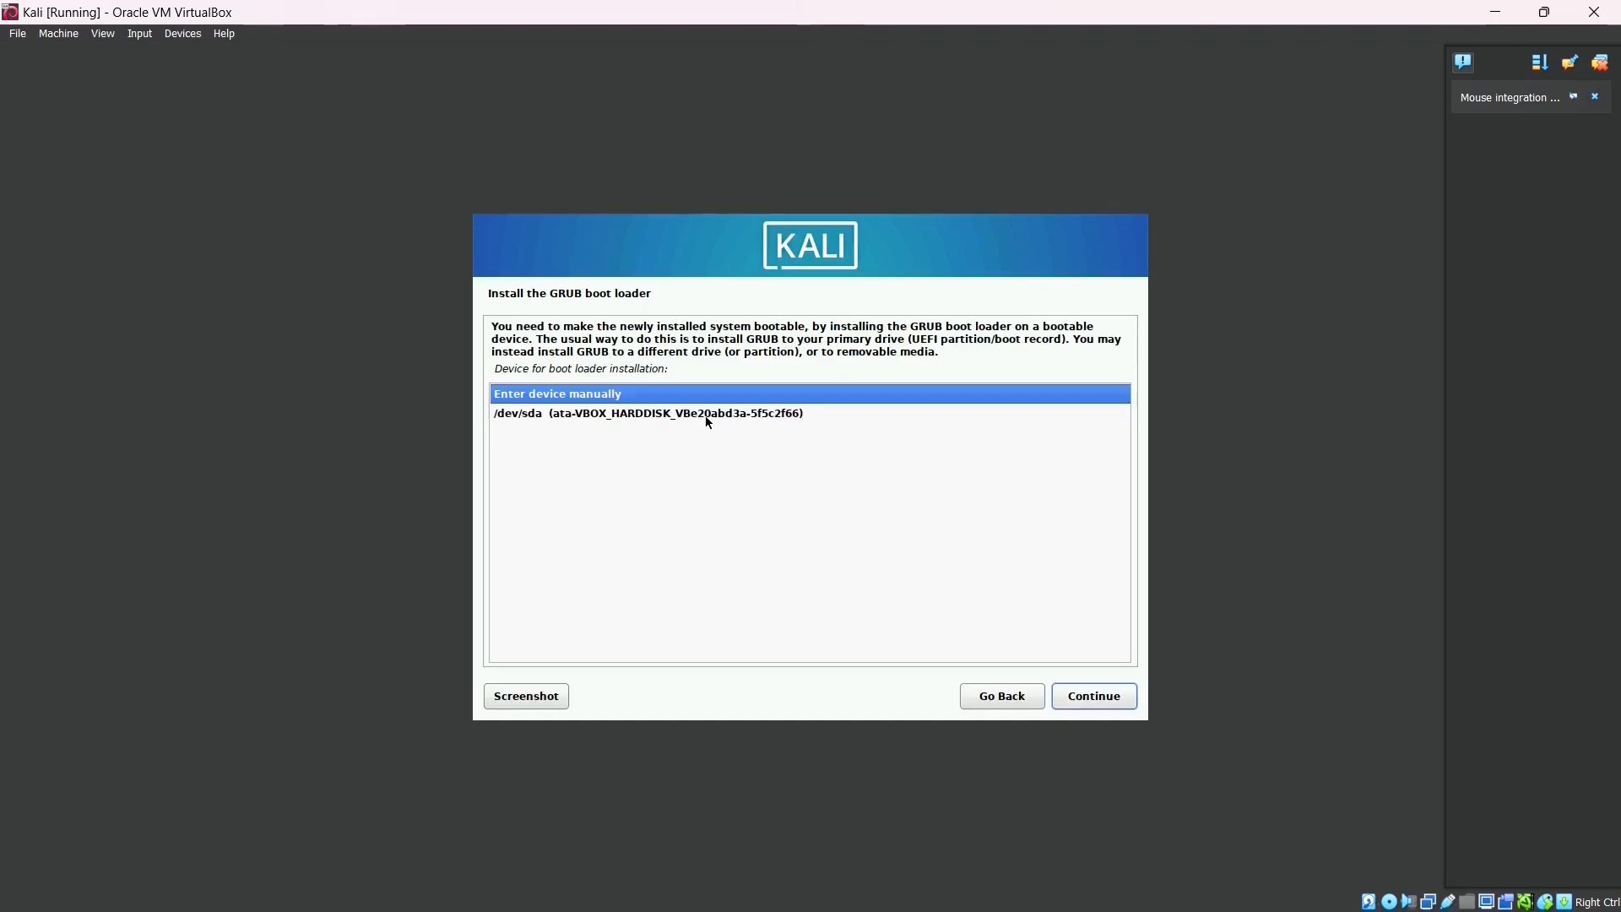
pyautogui.click(709, 418)
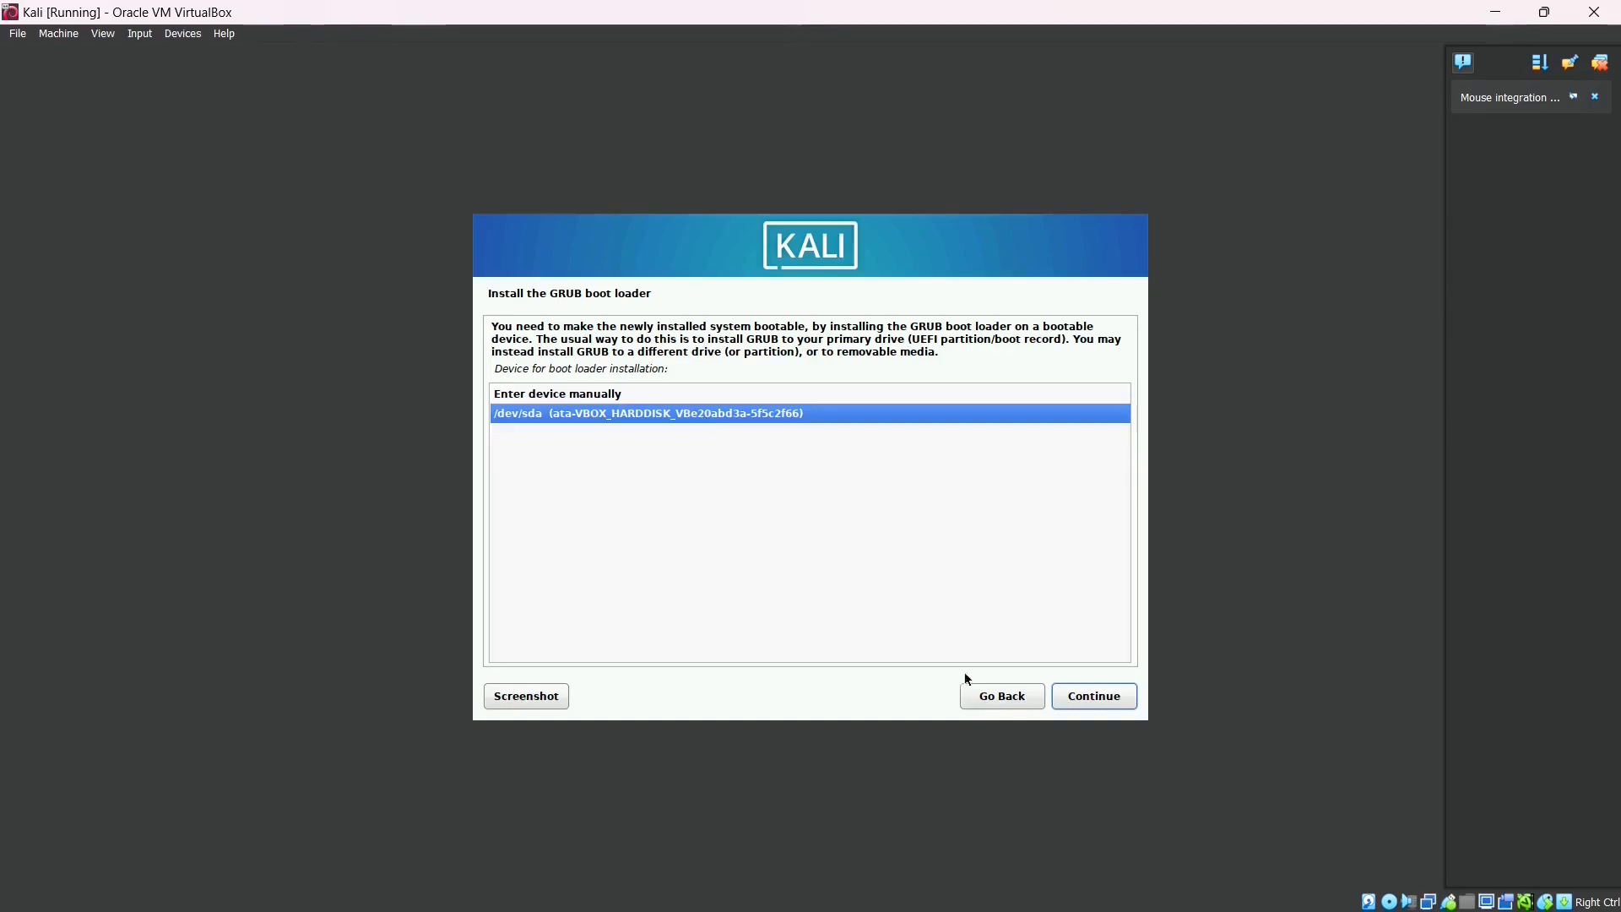
pyautogui.click(1095, 708)
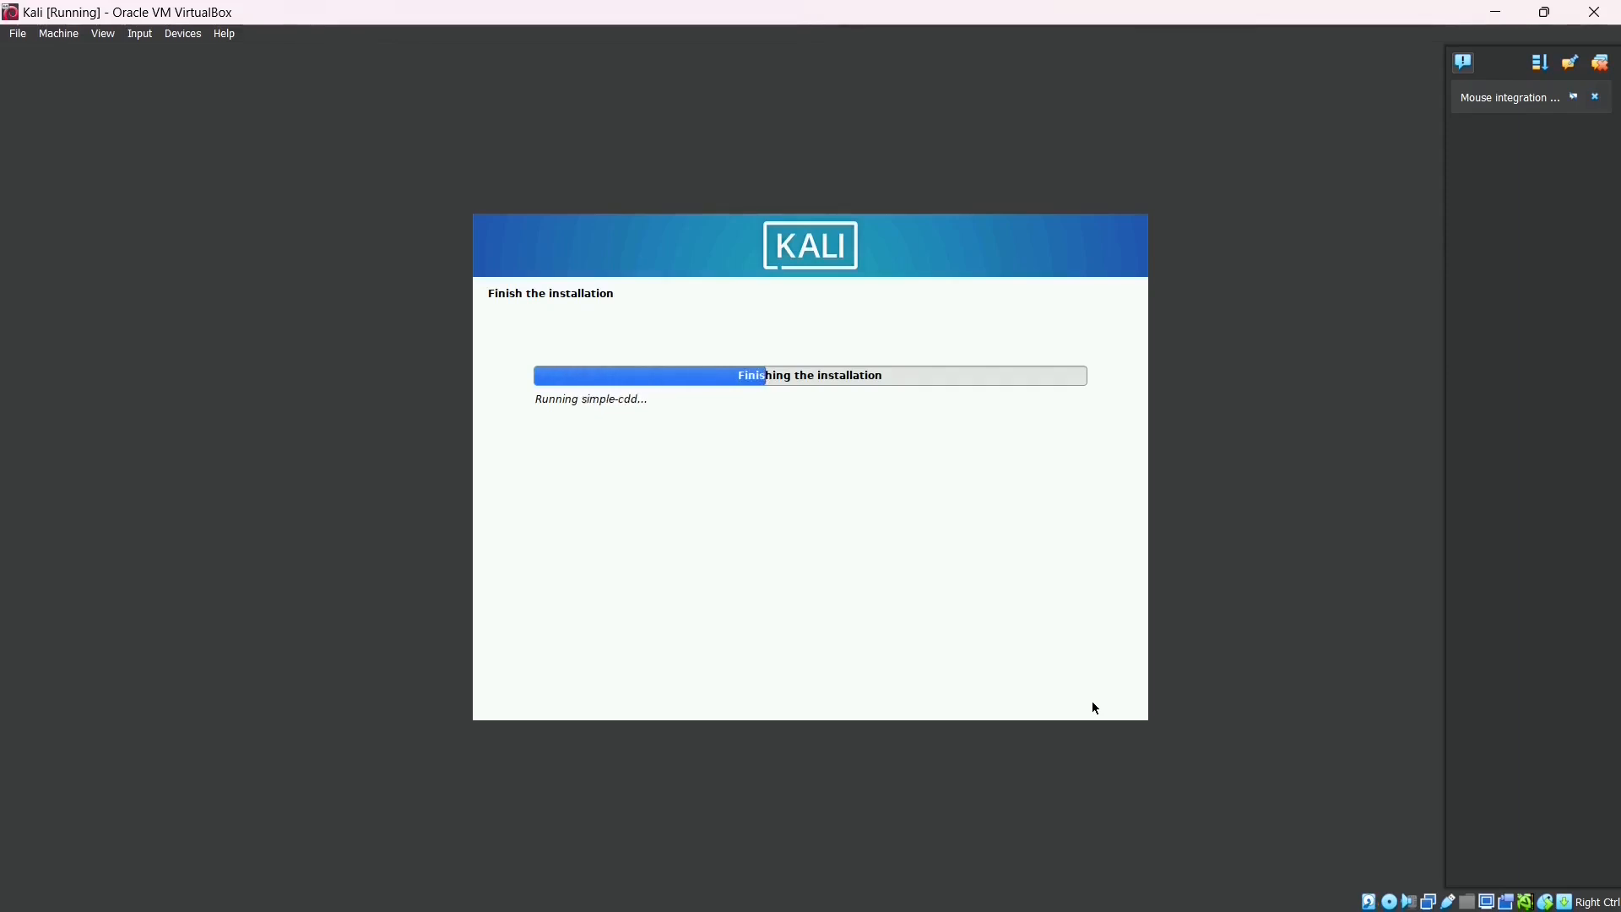
pyautogui.moveTo(637, 382); pyautogui.dragTo(753, 383)
pyautogui.click(1106, 701)
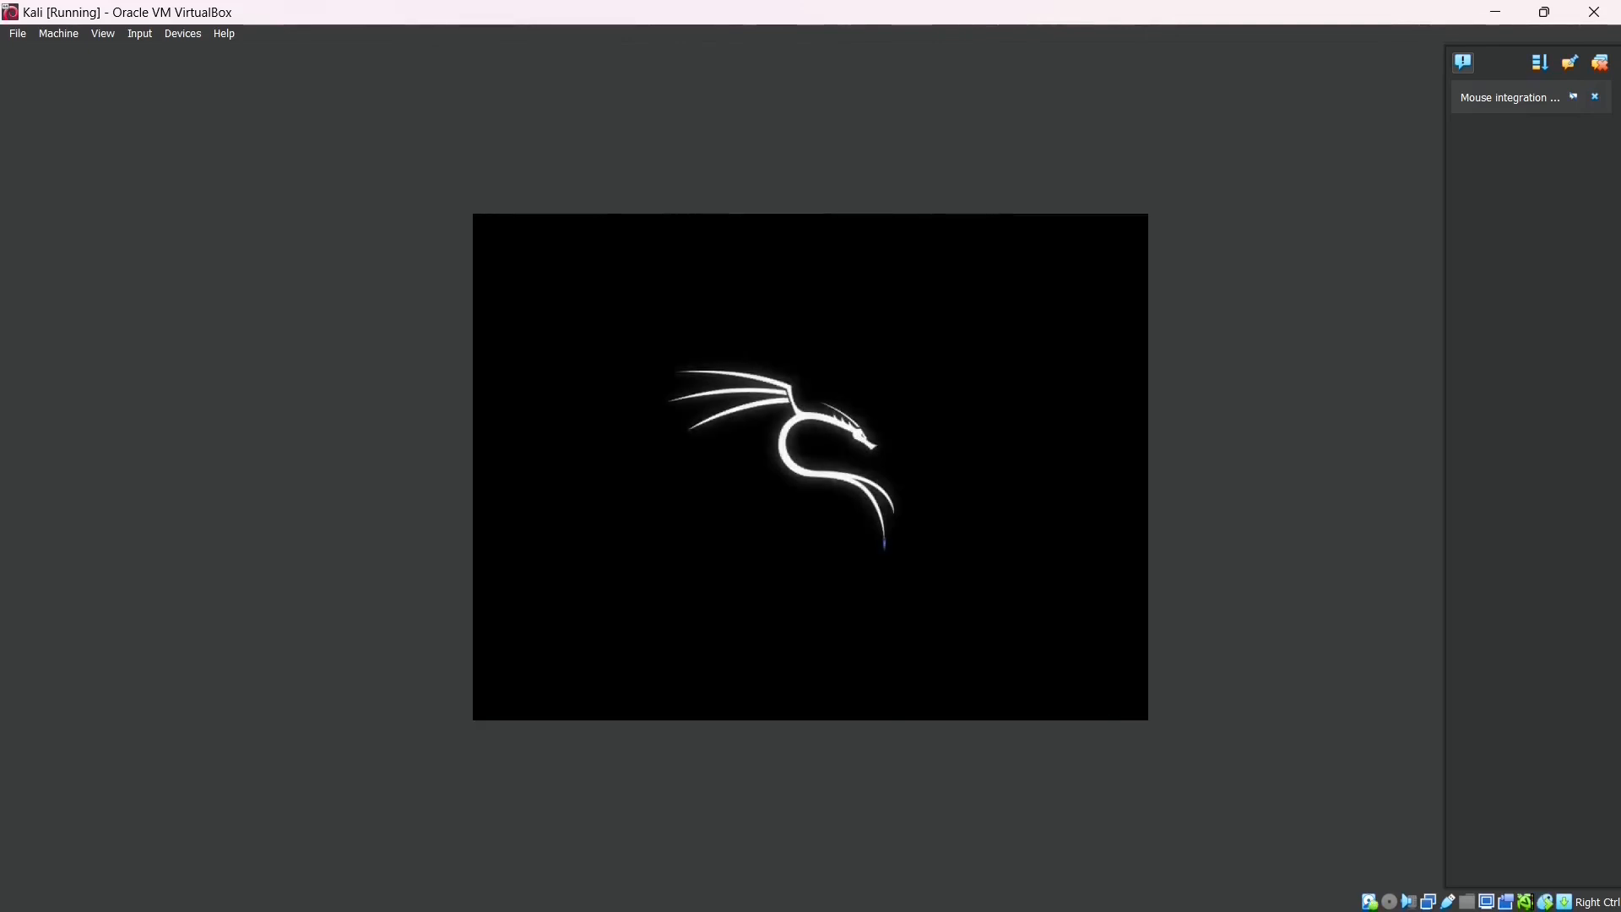
# - Dismiss the mouse integration notice and attempt login with the user's full name and password
pyautogui.click(1595, 96)
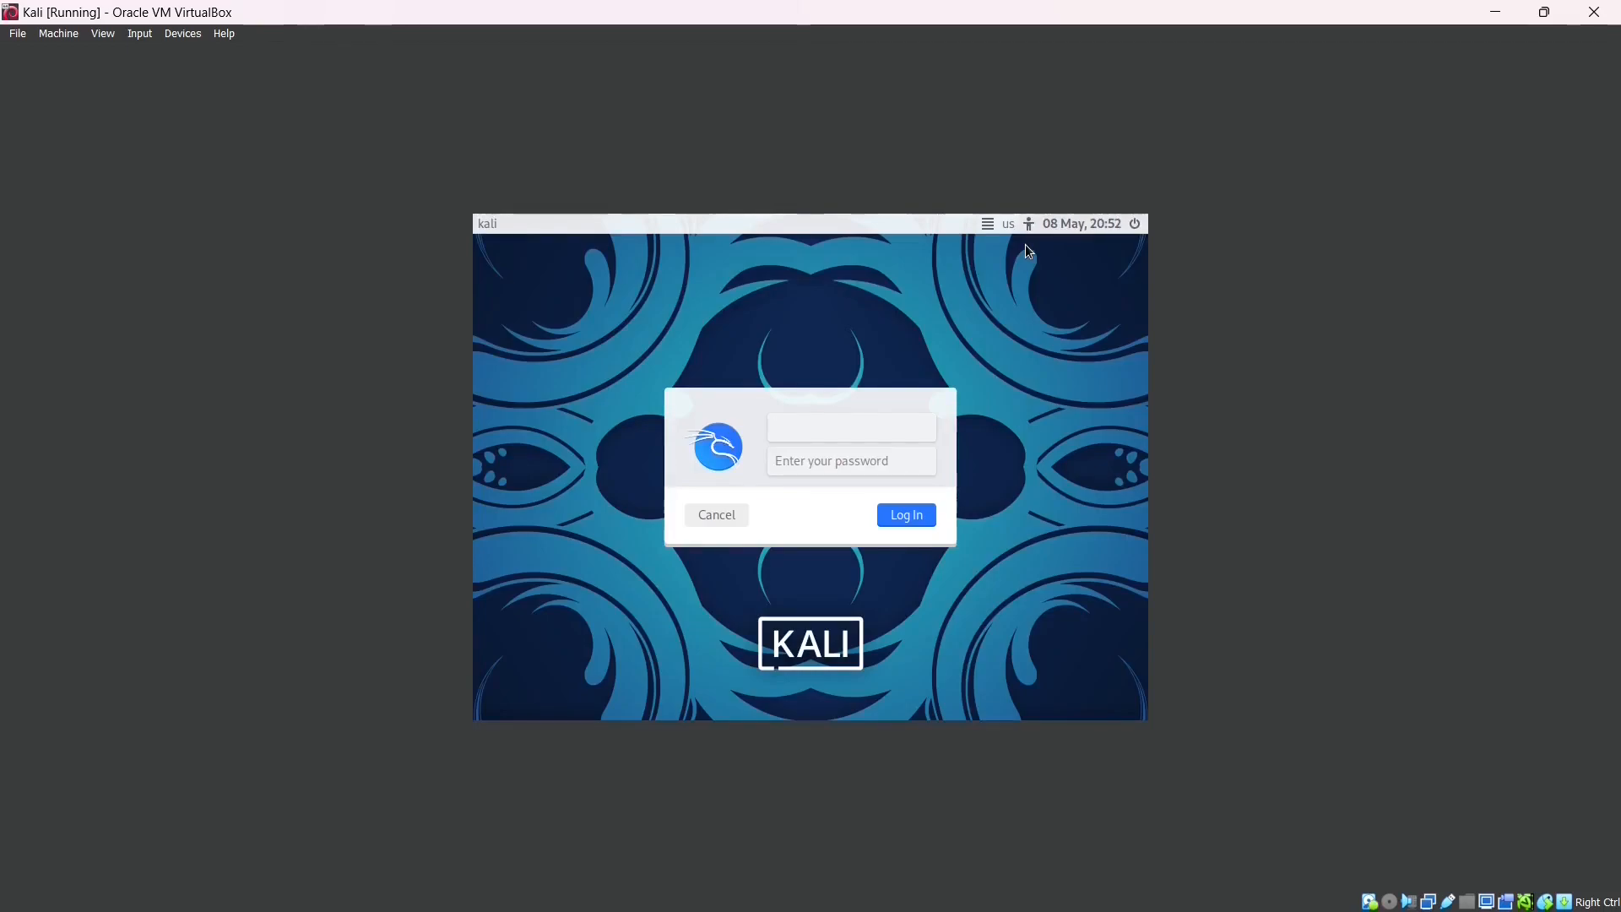
pyautogui.write('GTXMint')
pyautogui.click(867, 459)
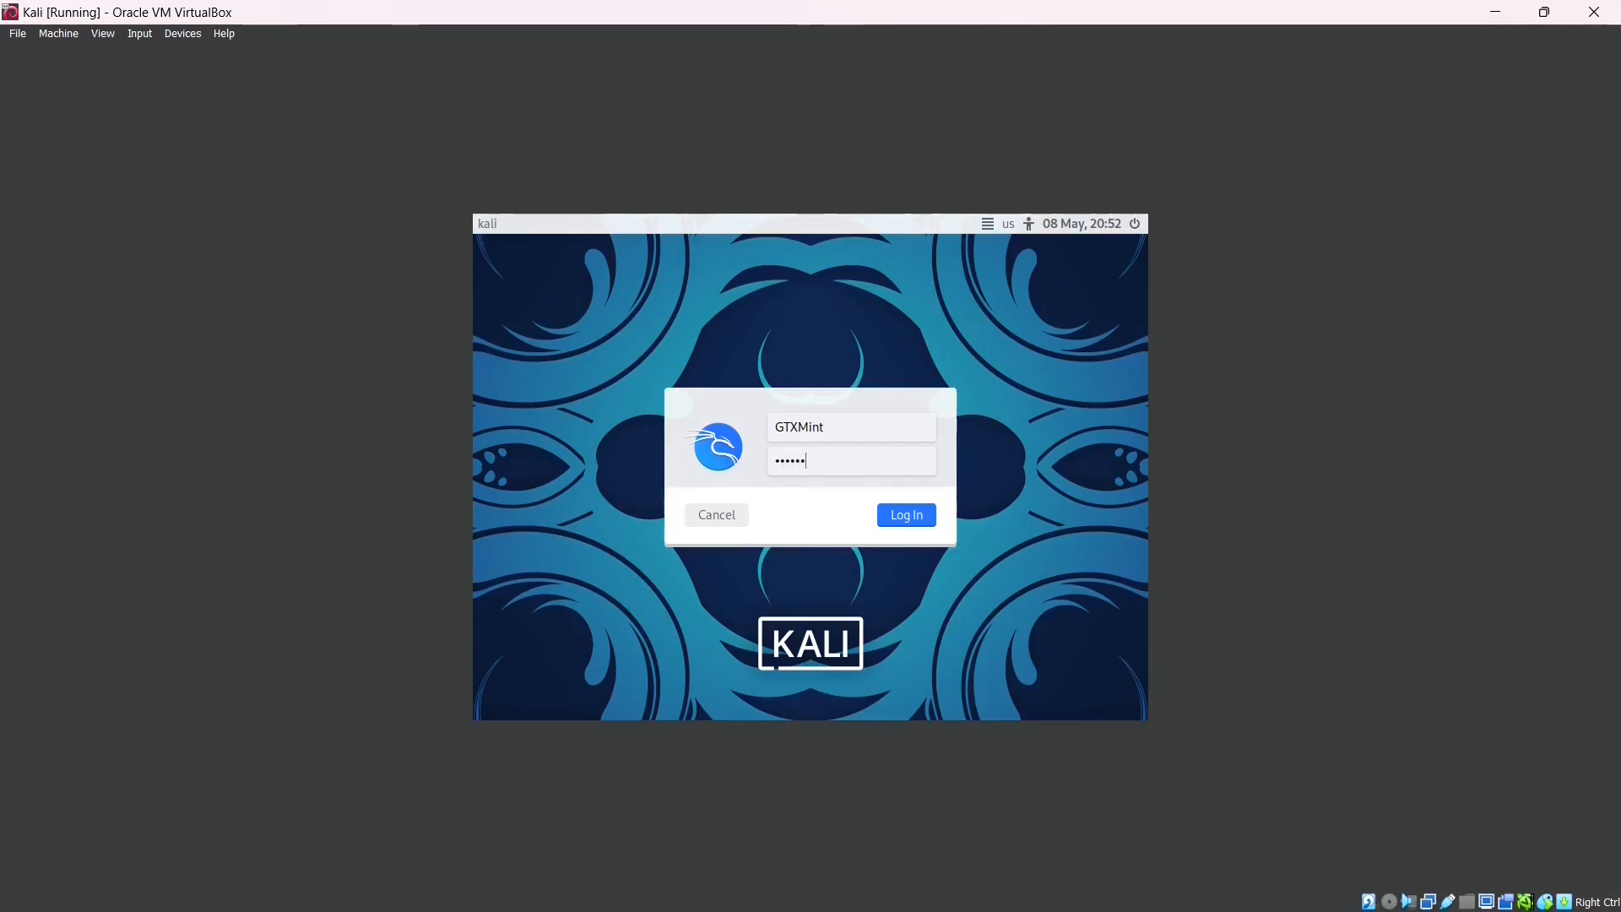
pyautogui.click(927, 524)
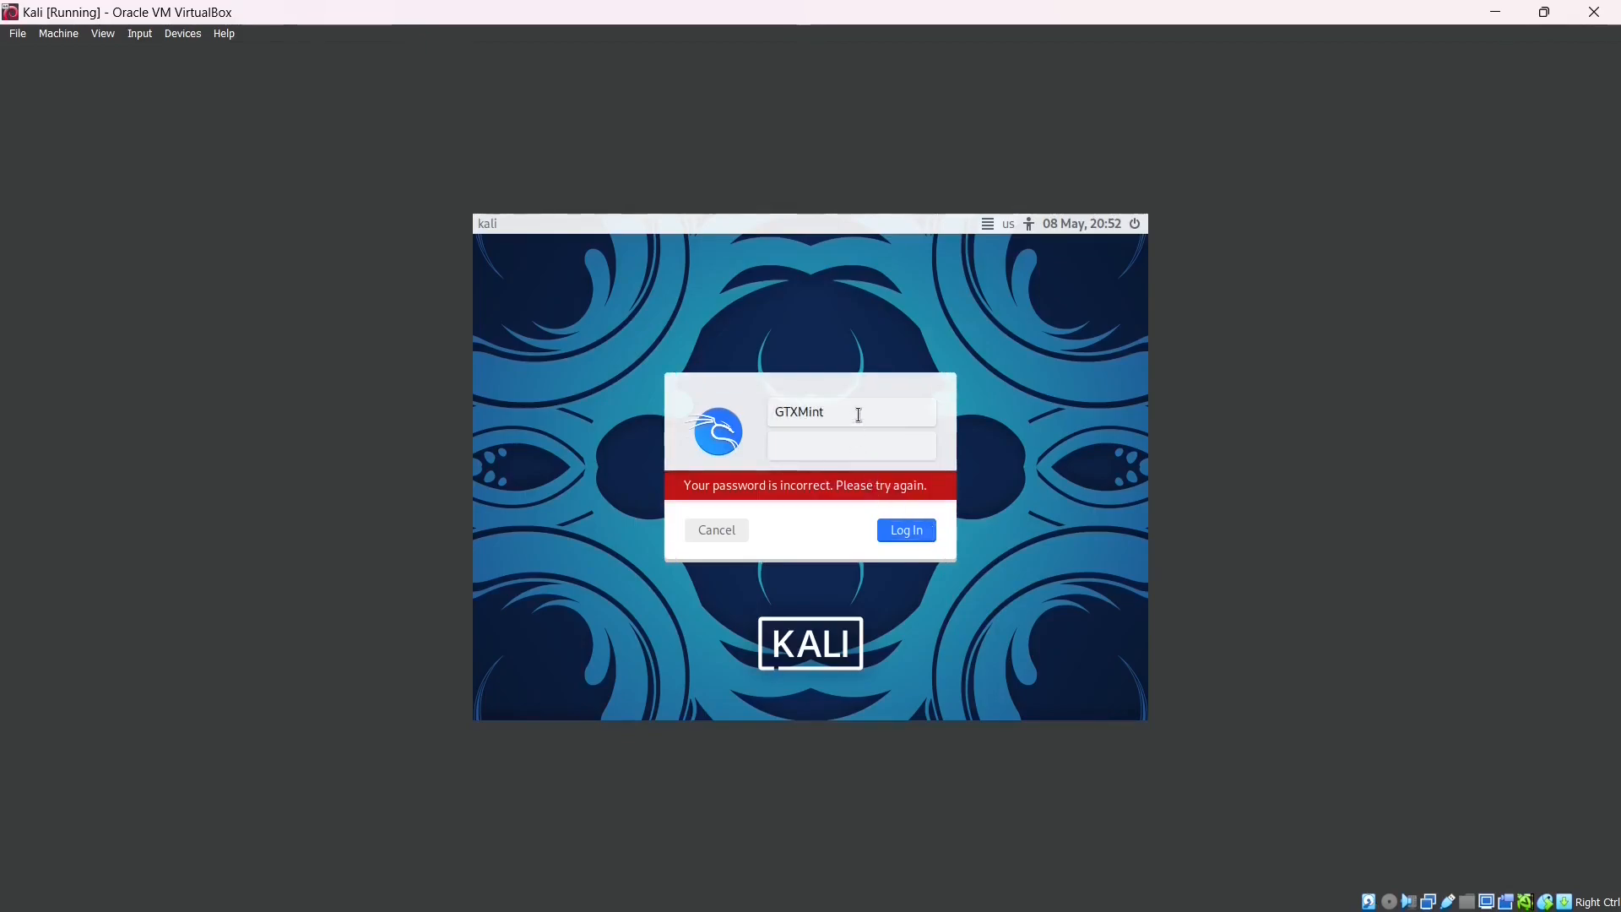
# - Replace the username with the lowercase account name, re-enter the password, and log in
pyautogui.moveTo(859, 415); pyautogui.dragTo(759, 407)
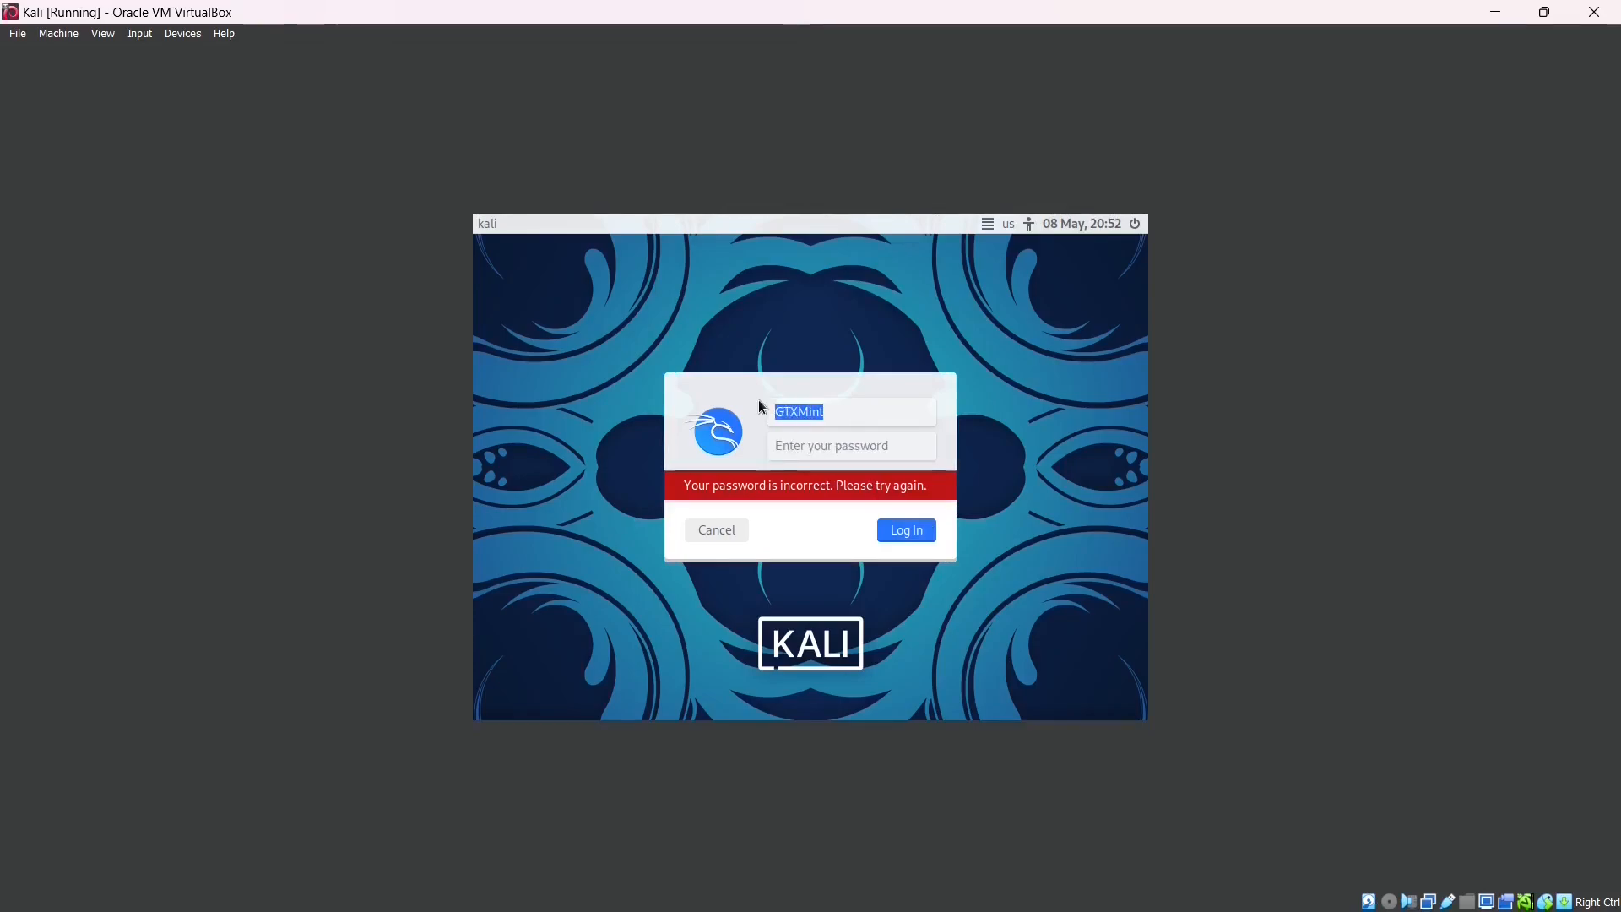
pyautogui.write('gtxminty')
pyautogui.press('BackSpace')
pyautogui.click(805, 440)
pyautogui.write('k')
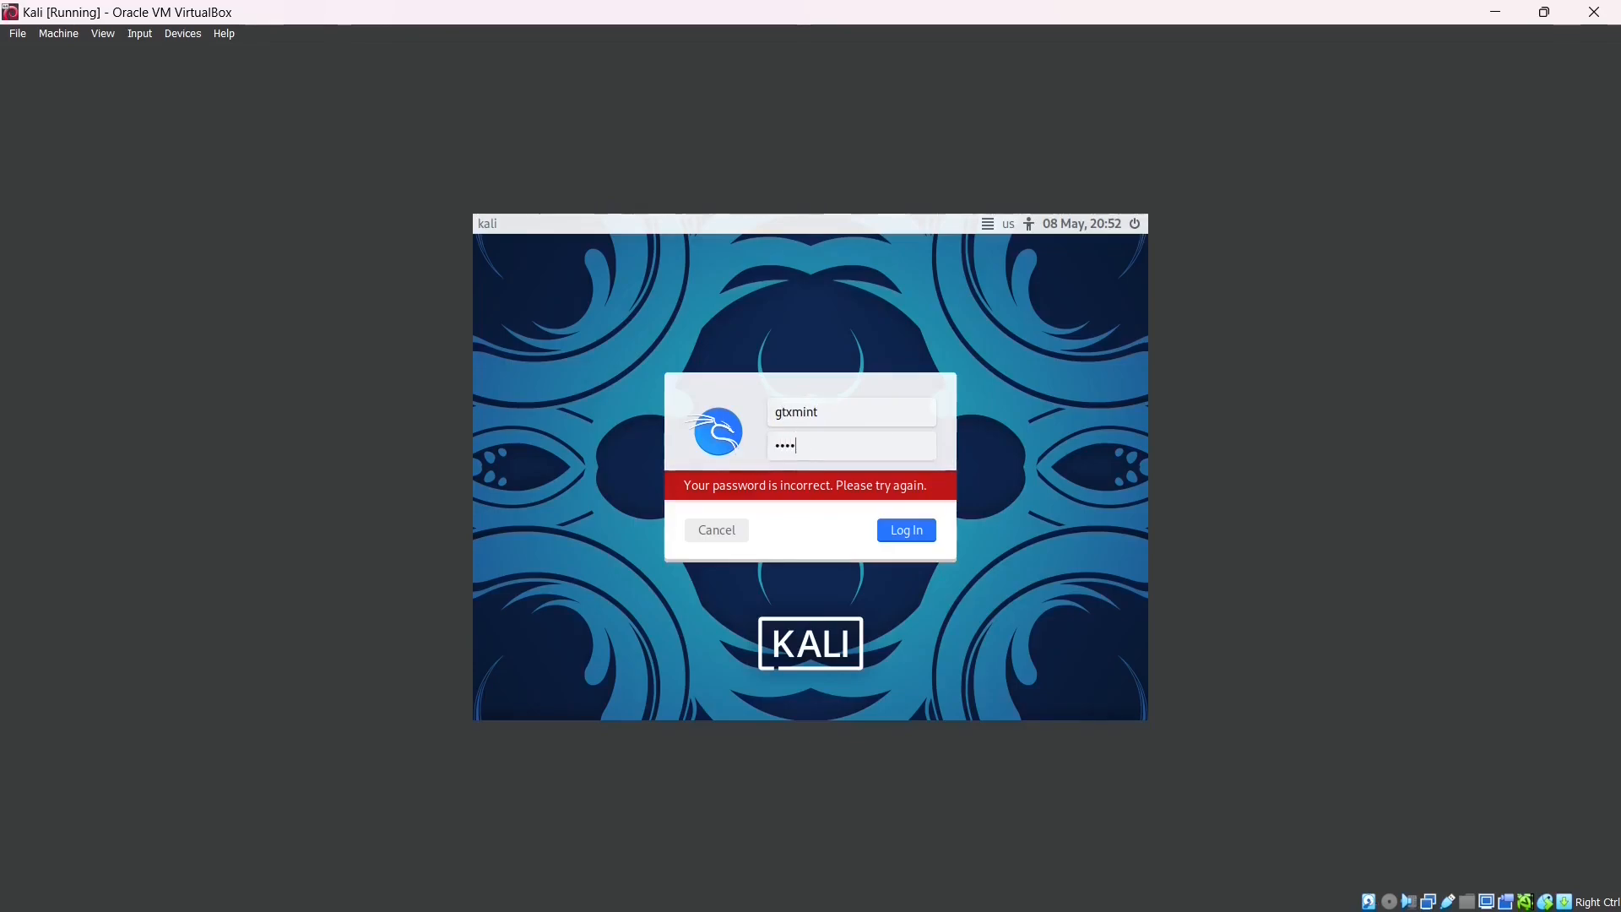
pyautogui.click(917, 534)
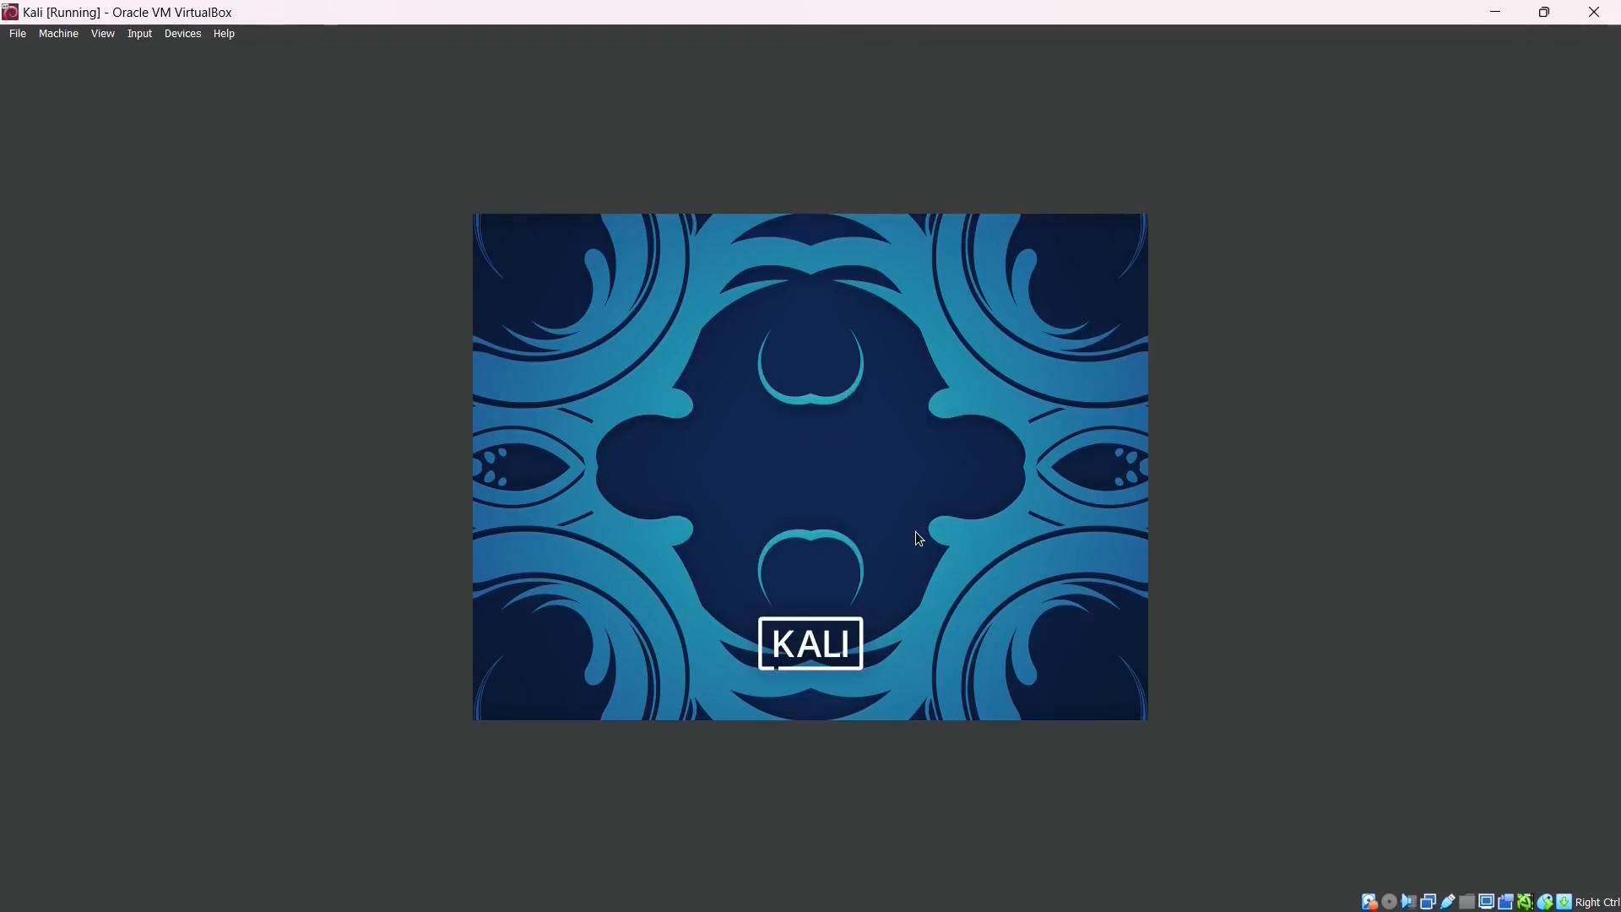
# - Restore and then re-maximize the VM window so the Kali desktop fills the screen
pyautogui.click(1540, 11)
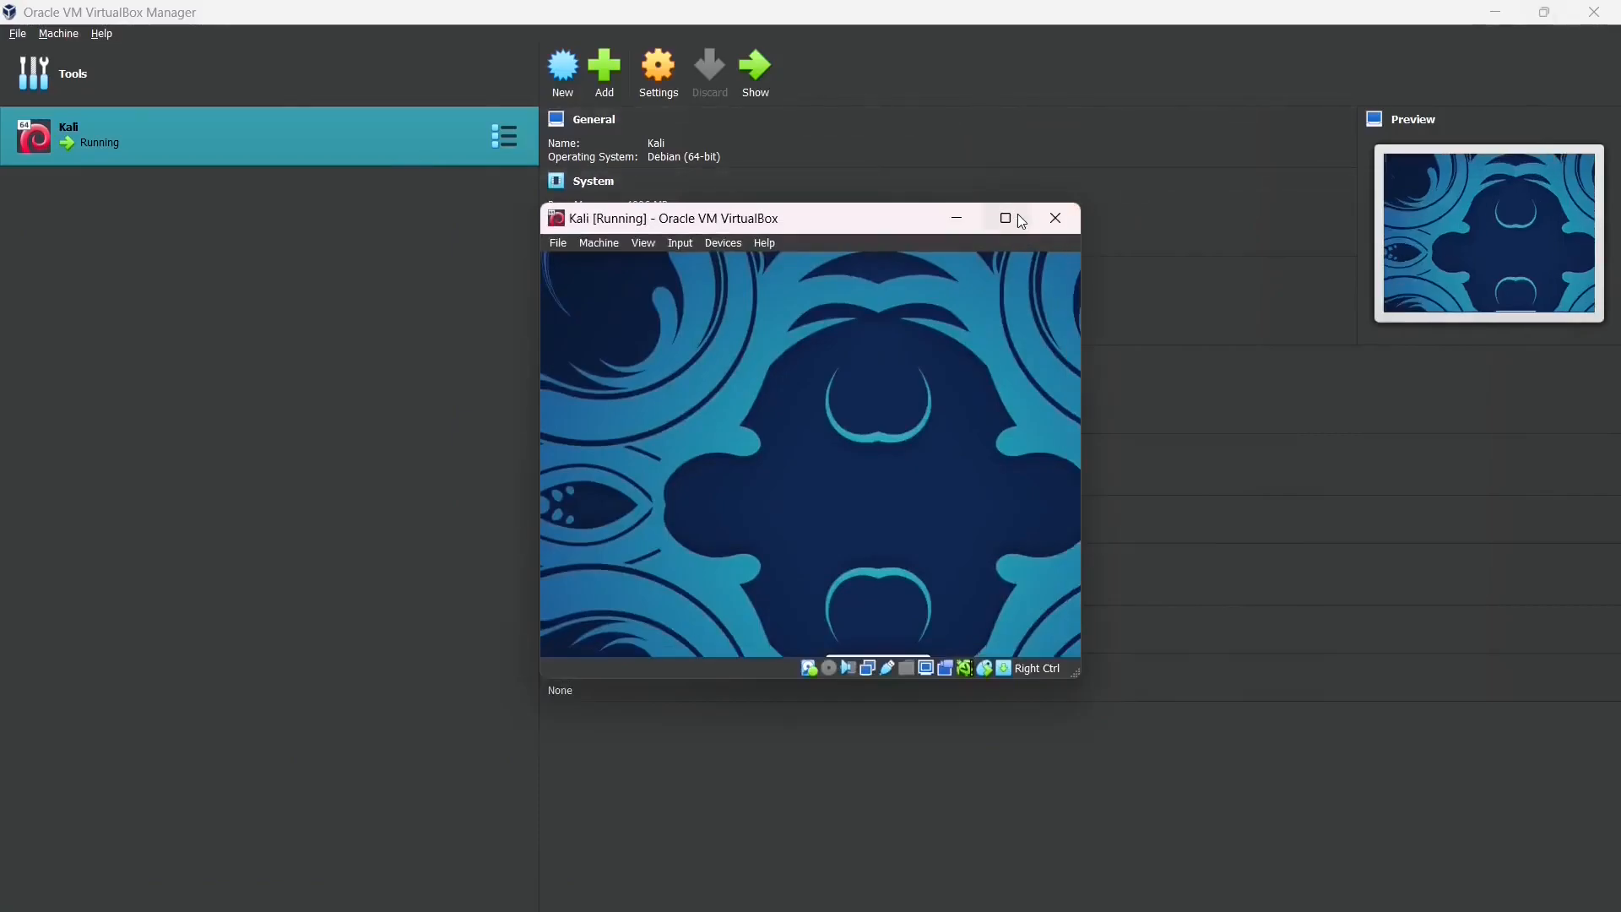
pyautogui.click(1017, 216)
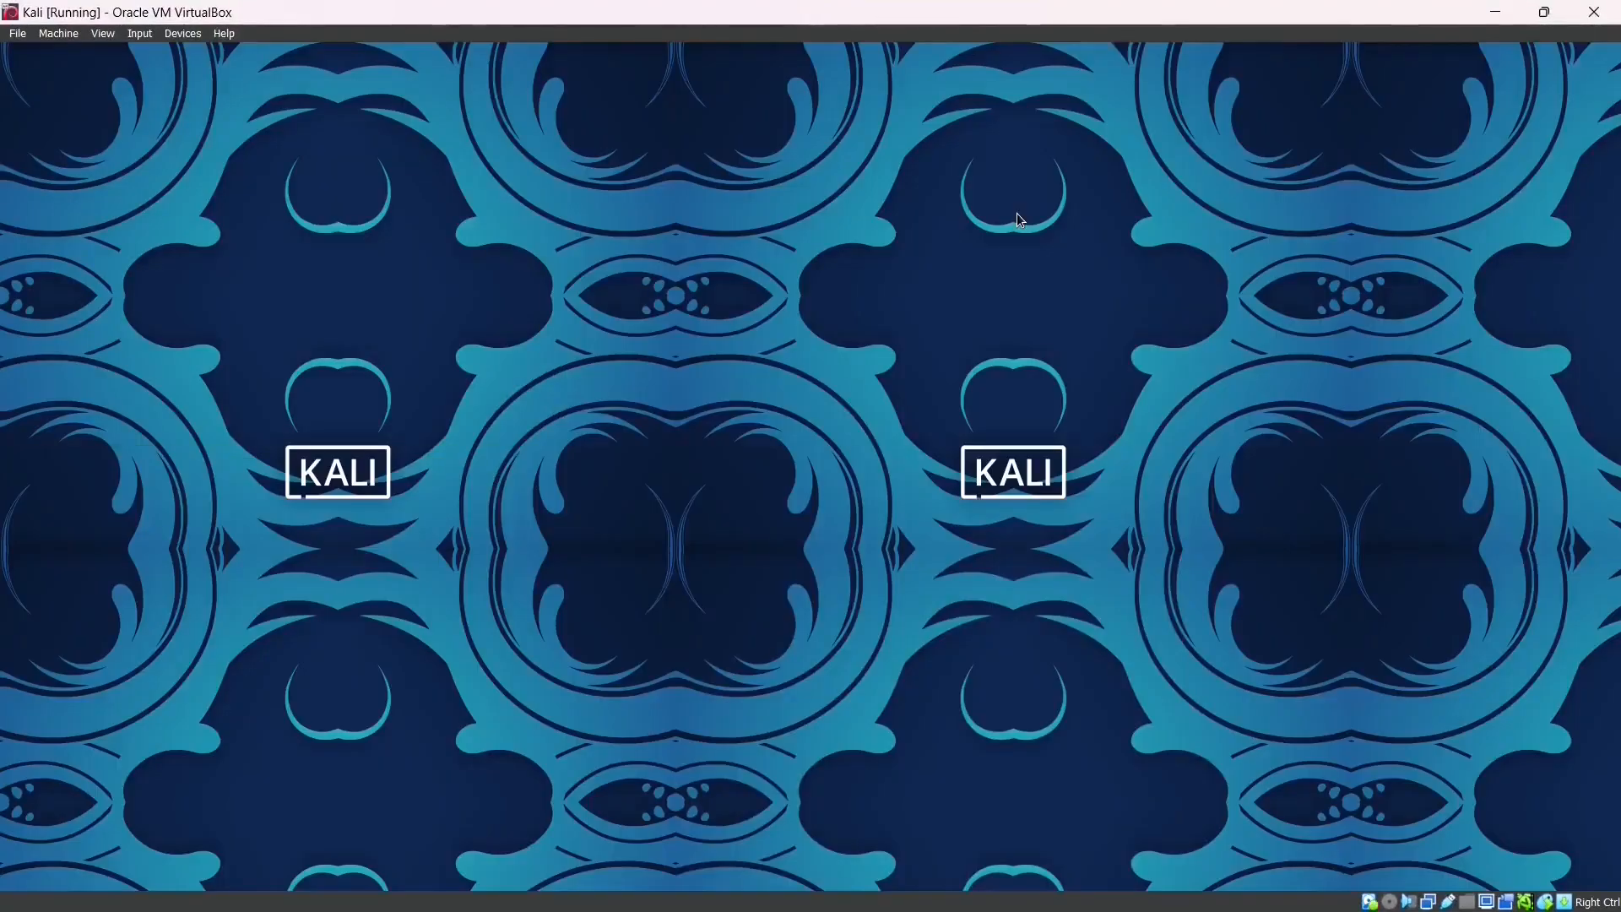